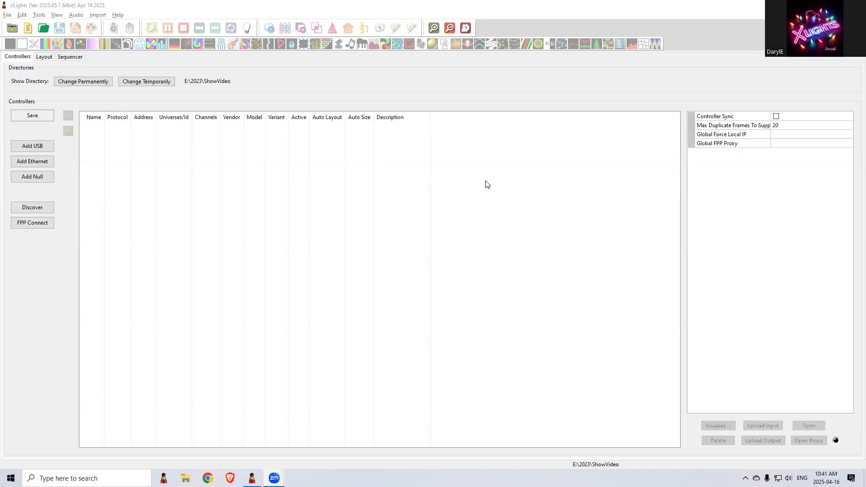
# Add a Cube model to the layout and turn on the 3D view
pyautogui.click(45, 59)
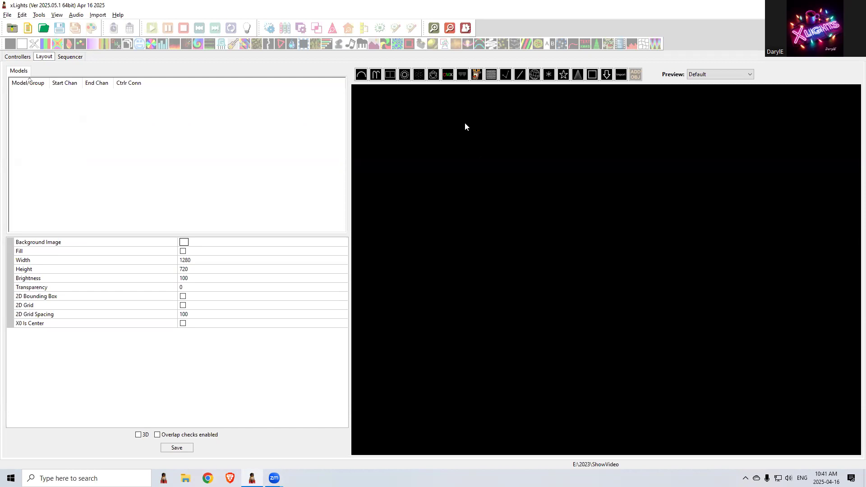
pyautogui.click(419, 77)
pyautogui.moveTo(448, 156); pyautogui.dragTo(519, 211)
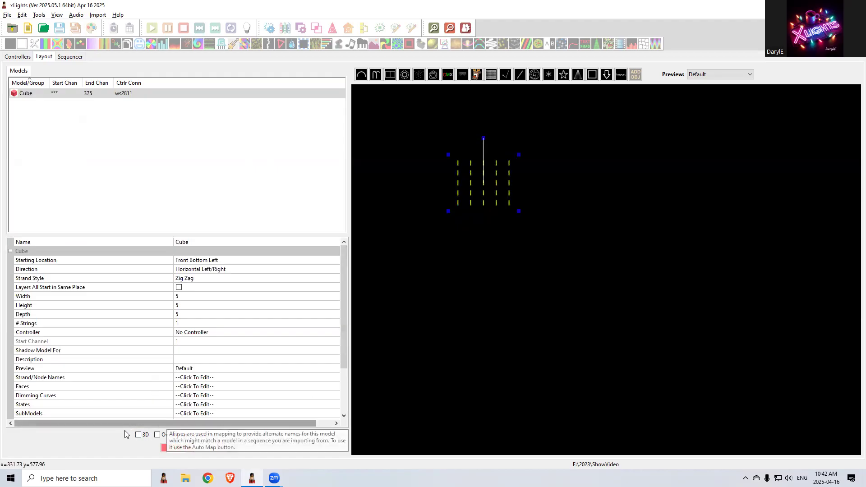
pyautogui.click(138, 435)
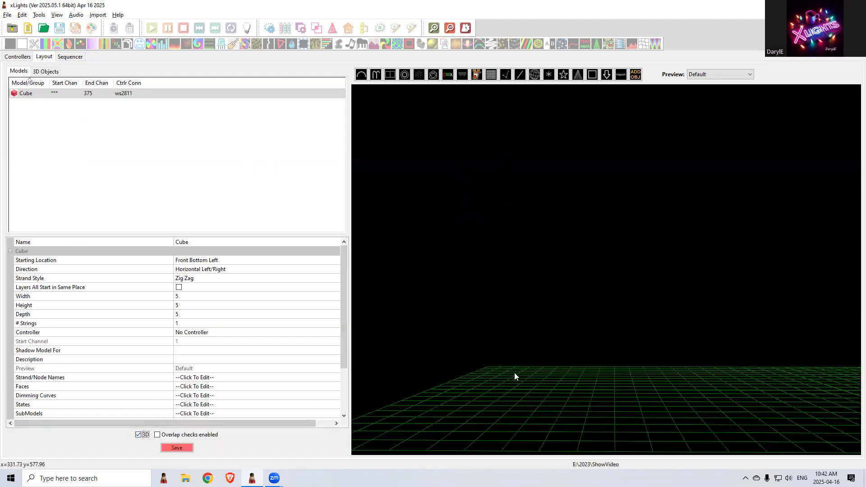
pyautogui.moveTo(646, 317); pyautogui.dragTo(565, 313)
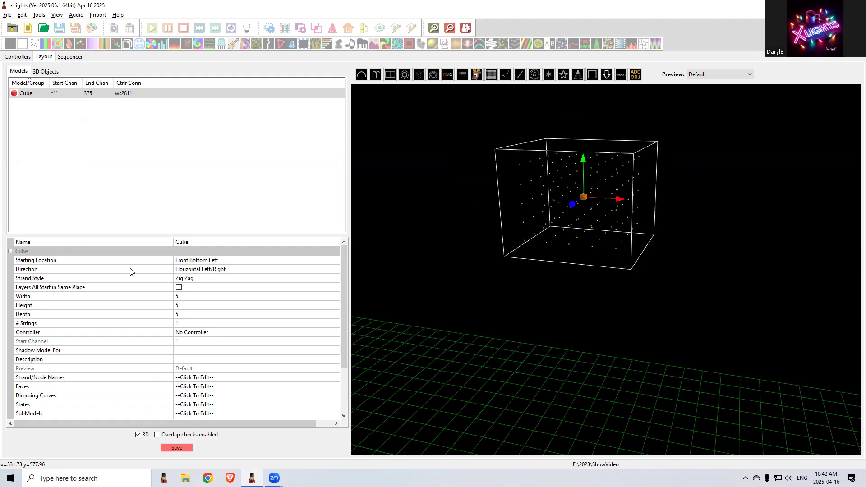
# Set the cube's width to 3 and depth to 2, and compare it in the 2D and 3D views
pyautogui.click(187, 295)
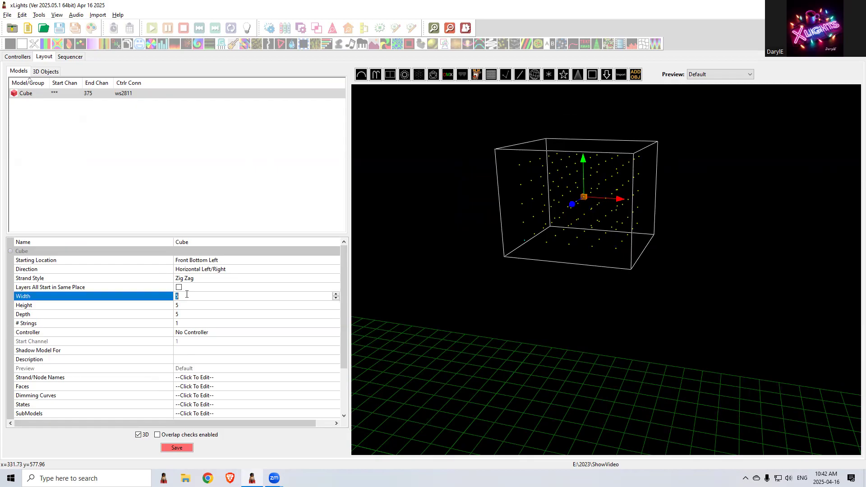
pyautogui.write('3')
pyautogui.press('Return')
pyautogui.click(179, 313)
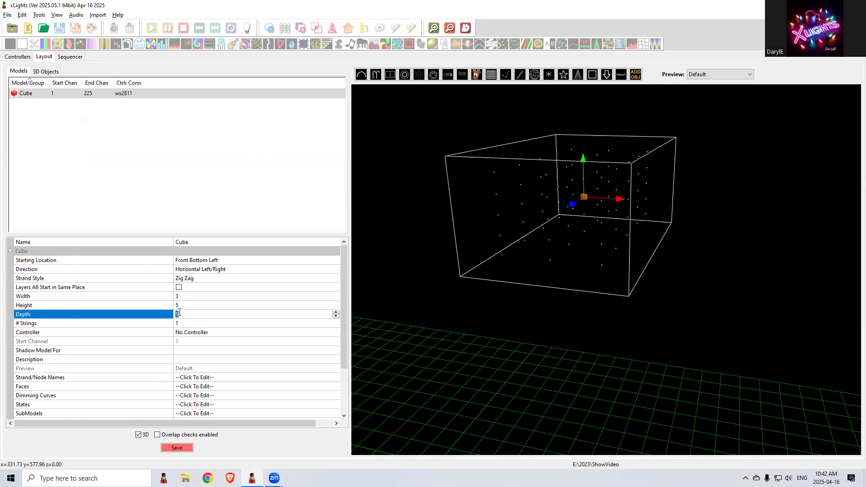
pyautogui.write('2')
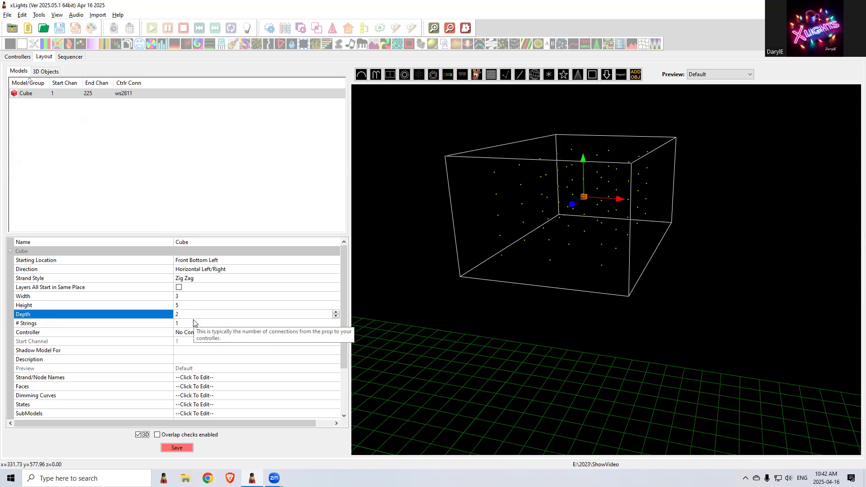
pyautogui.press('Return')
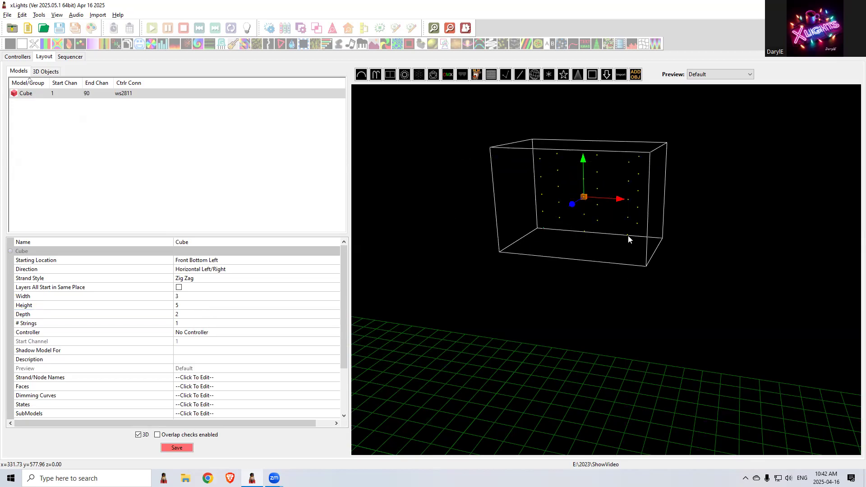
pyautogui.moveTo(698, 252)
pyautogui.mouseDown()
pyautogui.moveTo(664, 252)
pyautogui.moveTo(714, 256)
pyautogui.mouseUp()
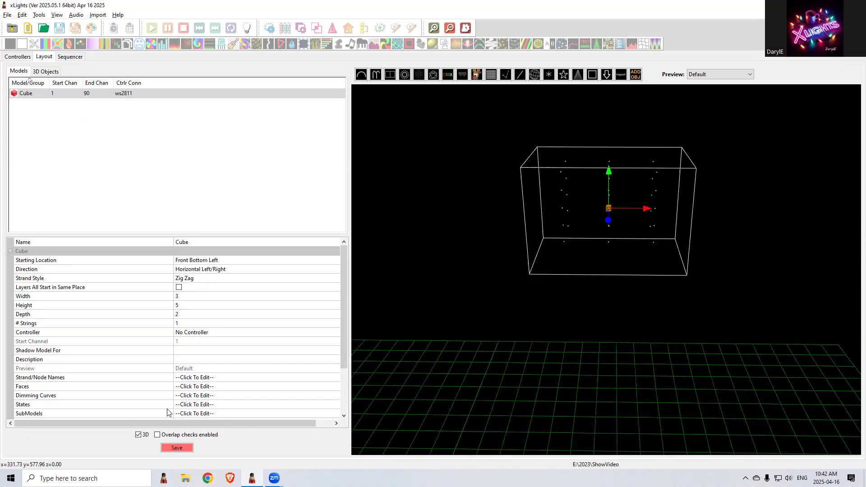
pyautogui.click(138, 435)
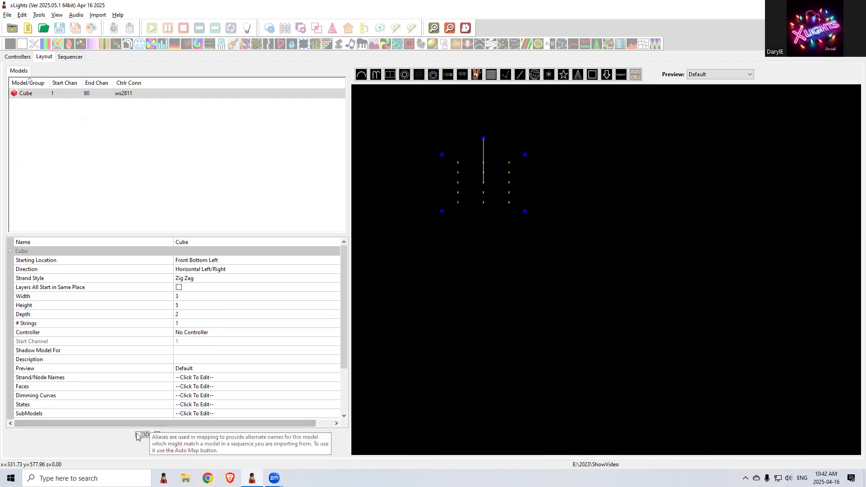
pyautogui.click(138, 435)
pyautogui.moveTo(587, 350)
pyautogui.mouseDown()
pyautogui.moveTo(554, 350)
pyautogui.moveTo(593, 354)
pyautogui.moveTo(591, 345)
pyautogui.mouseUp()
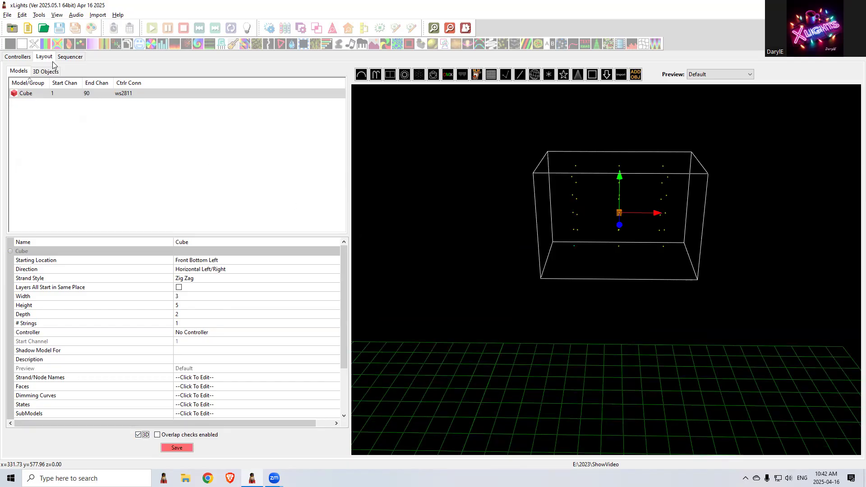
# Create a new sequence and place an On effect on the Cube row from about 7 to 12 seconds
pyautogui.click(26, 28)
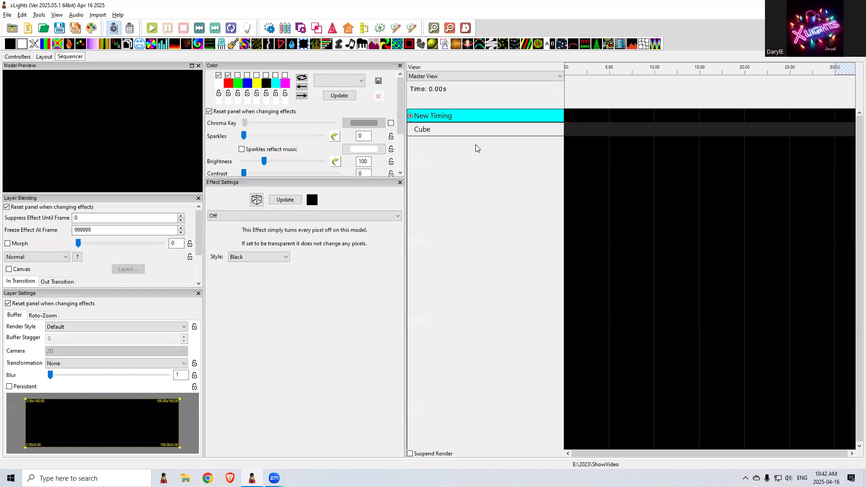
pyautogui.click(434, 134)
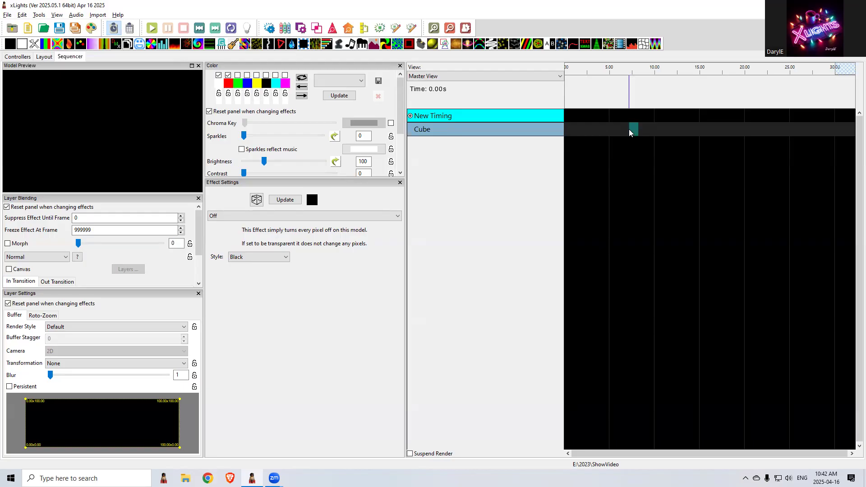
pyautogui.press('o')
pyautogui.moveTo(634, 129); pyautogui.dragTo(674, 129)
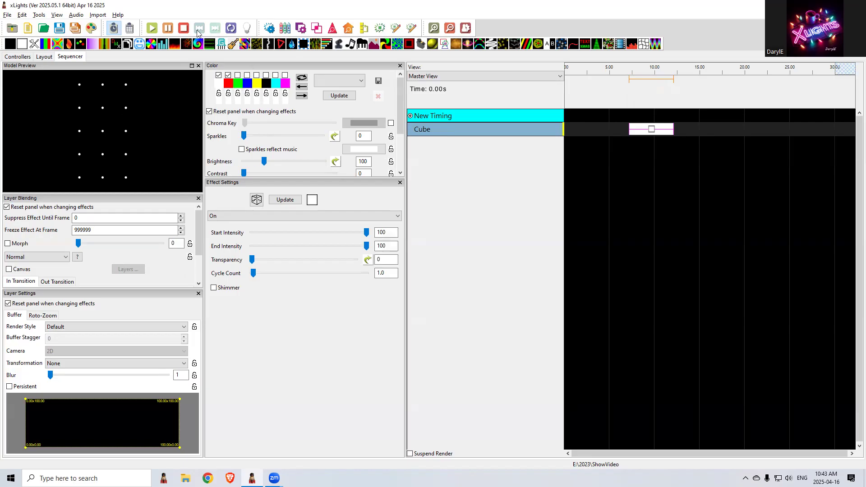
# Show the Effect Assist window and enlarge it to inspect the cube's effect grid
pyautogui.click(57, 15)
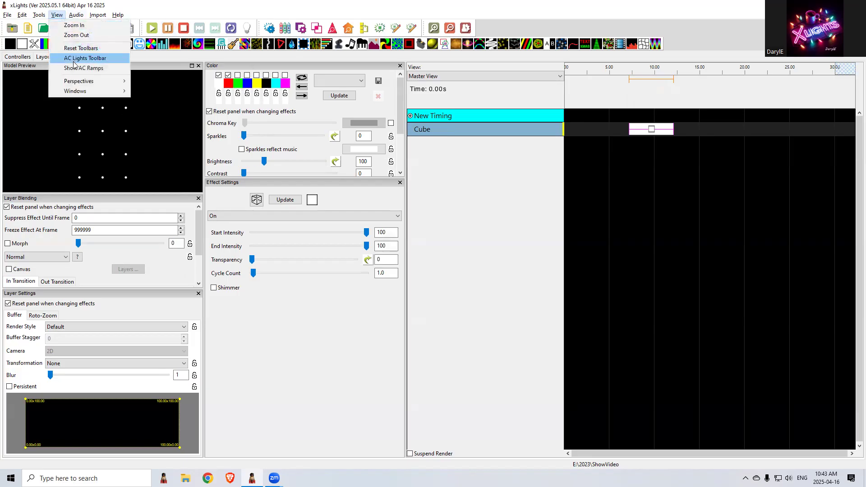
pyautogui.moveTo(91, 92)
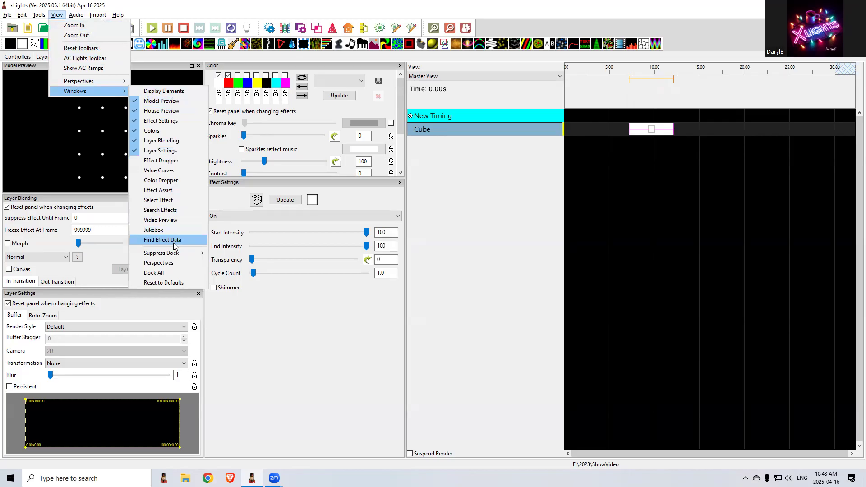
pyautogui.click(165, 190)
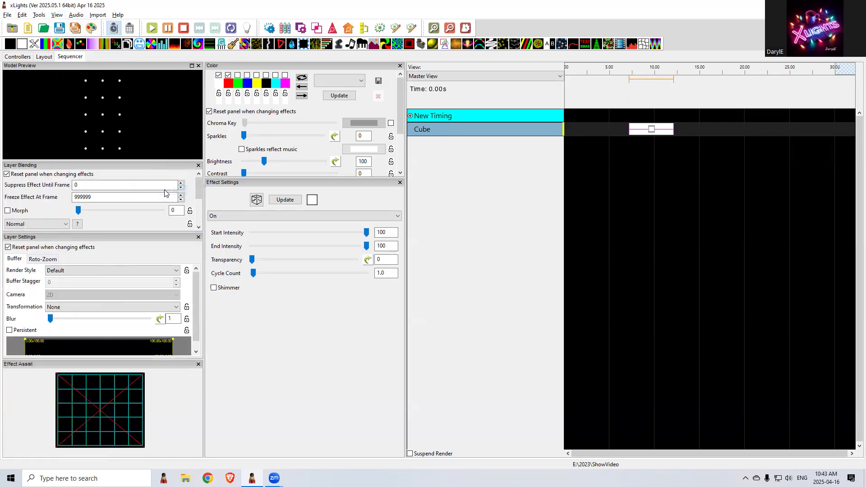
pyautogui.moveTo(145, 359); pyautogui.dragTo(149, 332)
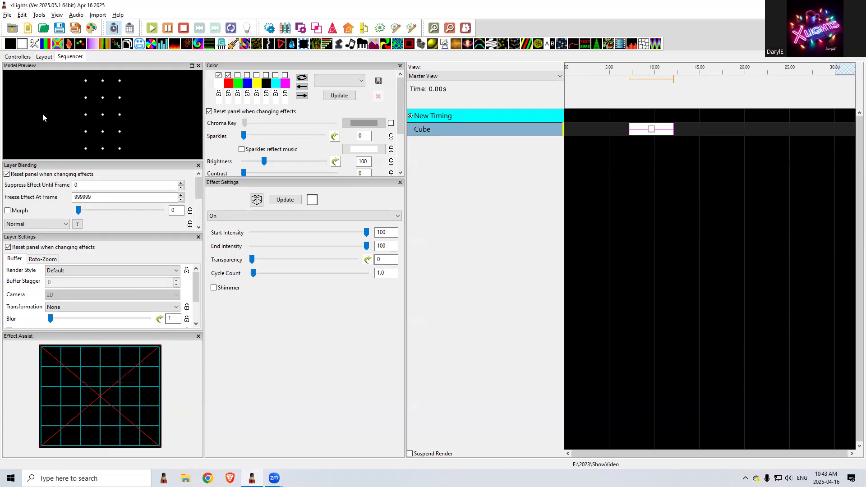
# Add a Candy Canes model beside the cube in the 3D layout
pyautogui.click(45, 57)
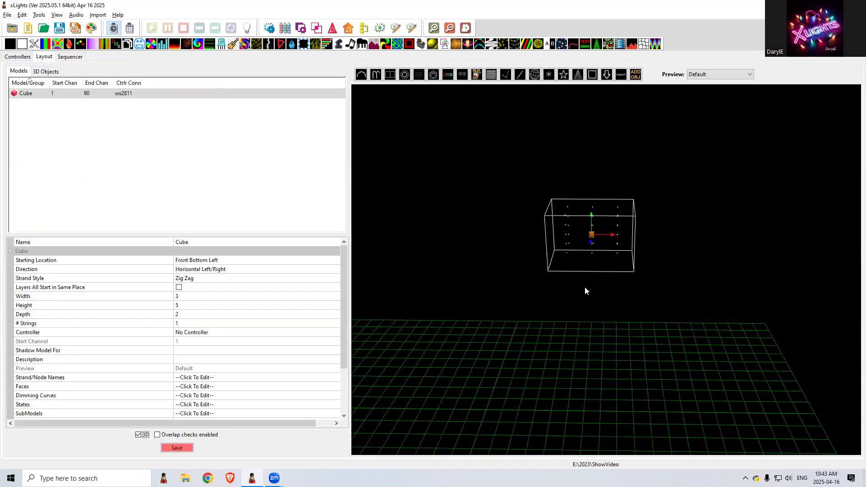
pyautogui.click(376, 74)
pyautogui.moveTo(423, 232); pyautogui.dragTo(478, 232)
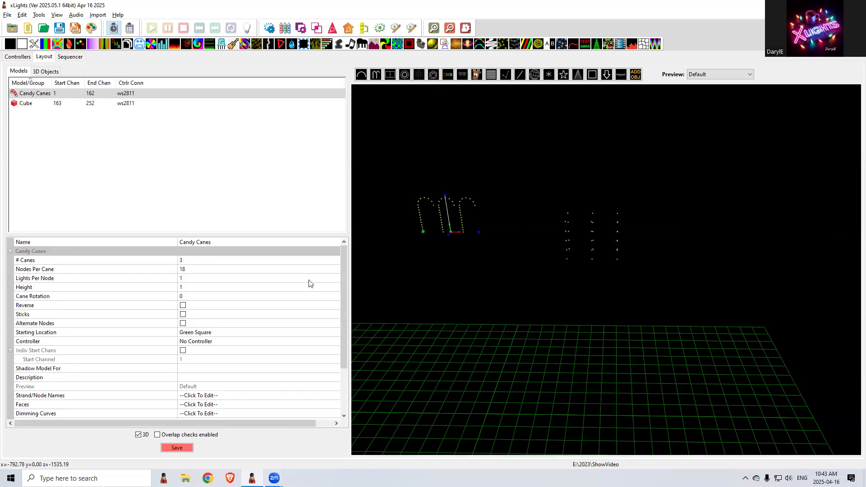
# Set the Candy Canes model to 5 nodes per cane and a height of 5
pyautogui.click(190, 269)
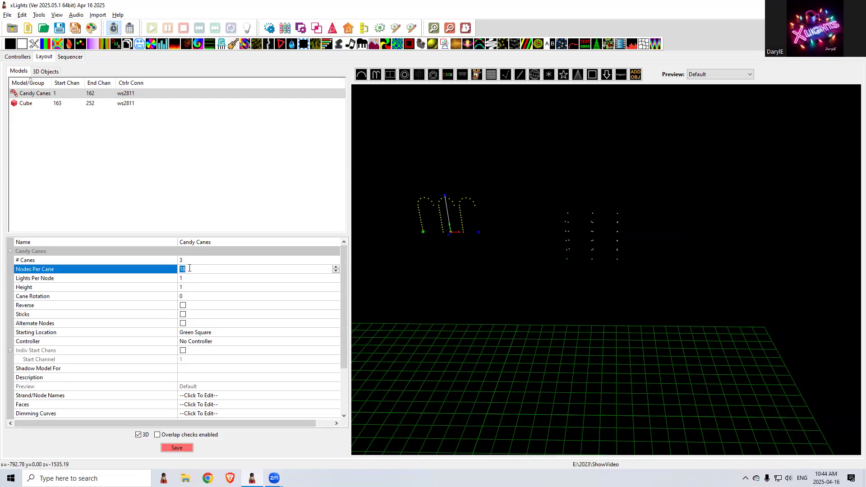
pyautogui.write('5')
pyautogui.click(185, 287)
pyautogui.write('5')
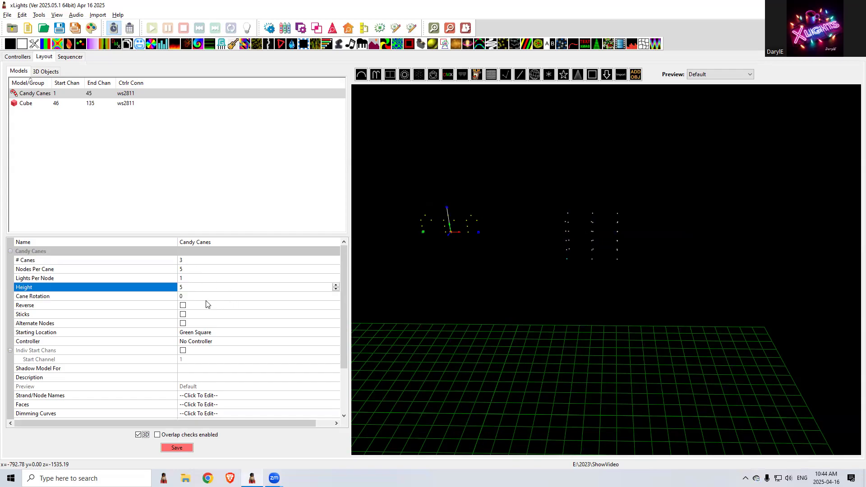
# Display the candy canes as straight sticks and shorten them to roughly the cube's height
pyautogui.click(183, 315)
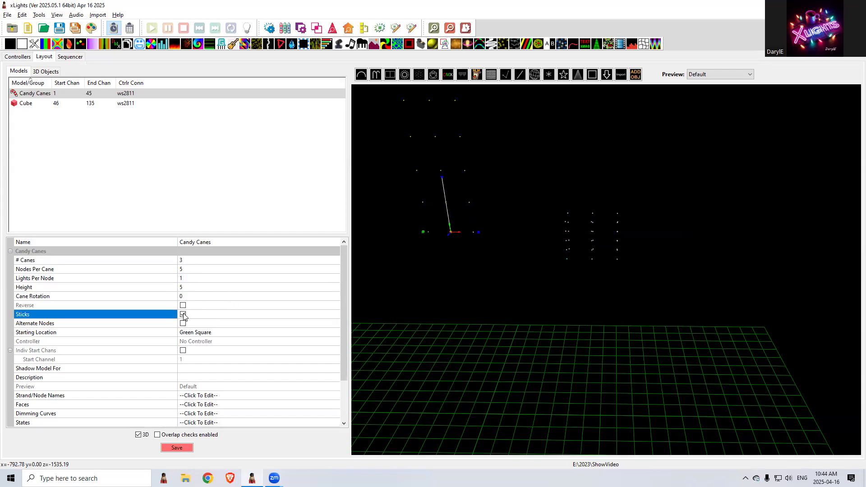
pyautogui.scroll(-3, 473, 234)
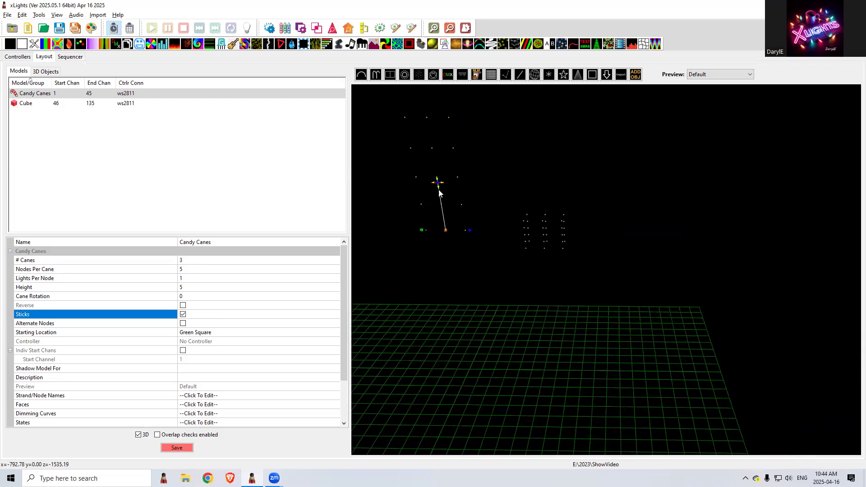
pyautogui.moveTo(437, 186); pyautogui.dragTo(445, 228)
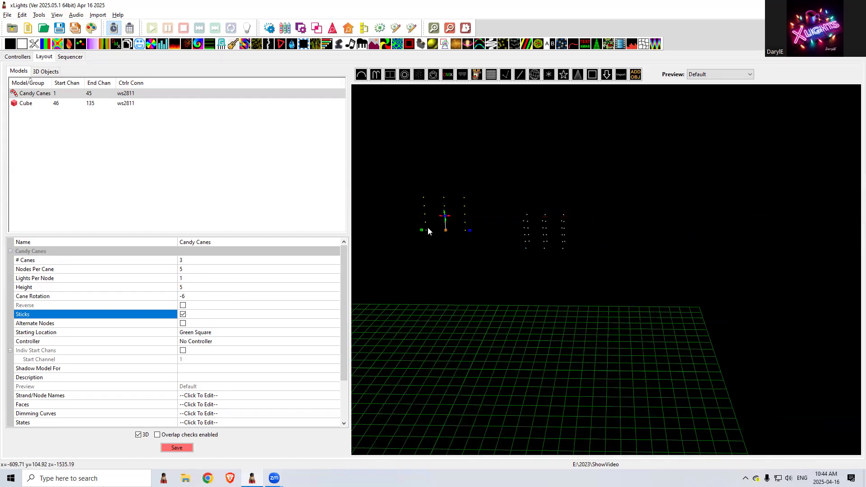
# Duplicate the Candy Canes model and place the copy behind the original as a second row
pyautogui.hotkey('ctrl', 'c')
pyautogui.hotkey('ctrl', 'v')
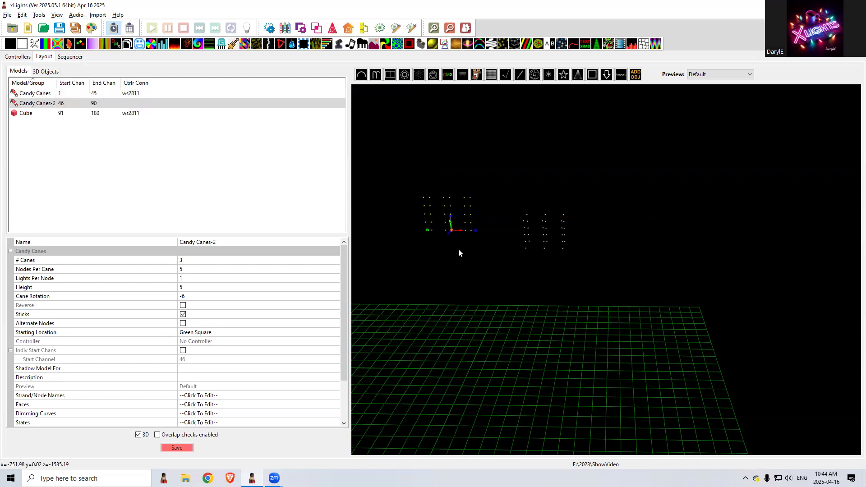
pyautogui.moveTo(448, 239); pyautogui.dragTo(451, 232)
pyautogui.moveTo(447, 284); pyautogui.dragTo(434, 283)
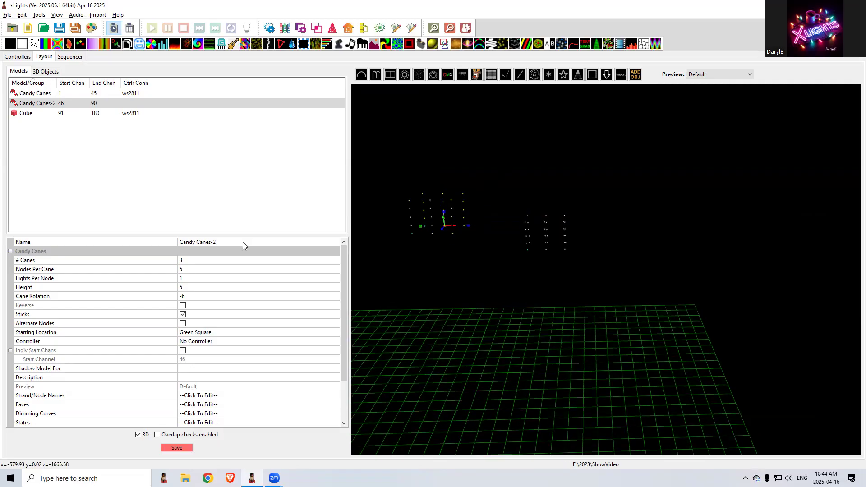
pyautogui.click(48, 101)
pyautogui.click(51, 96)
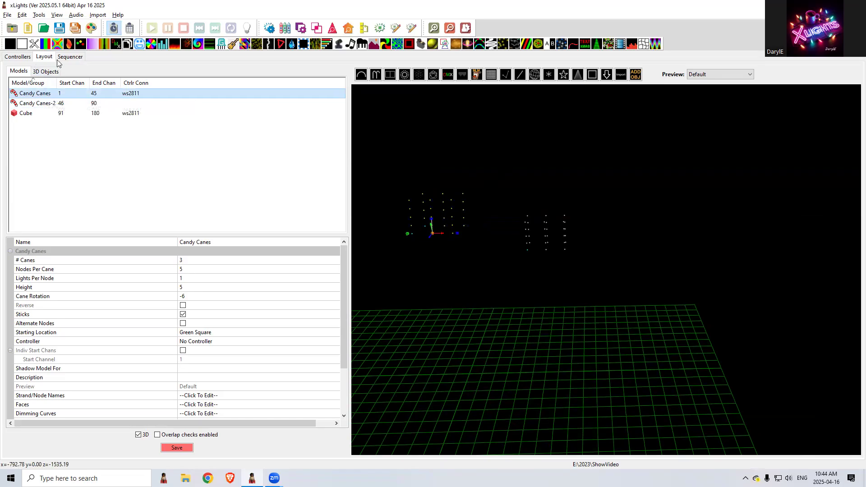
# Add Candy Canes and Candy Canes-2 to the sequence's Master View display elements
pyautogui.click(70, 57)
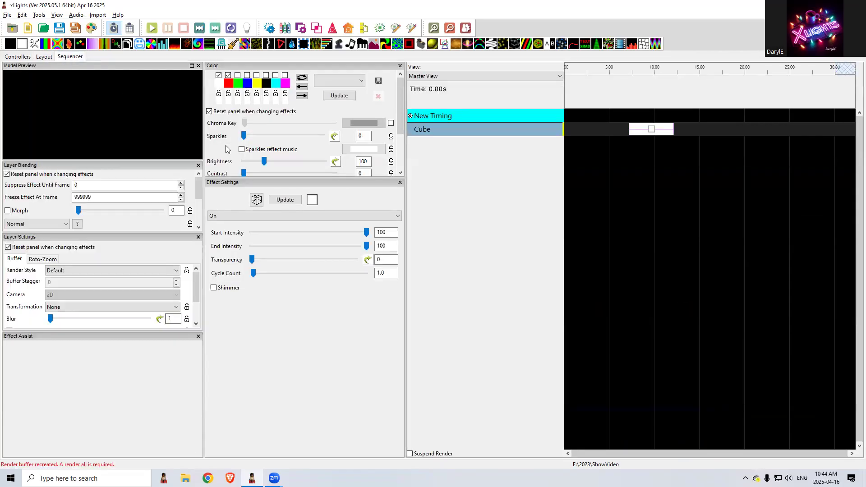
pyautogui.rightClick(458, 132)
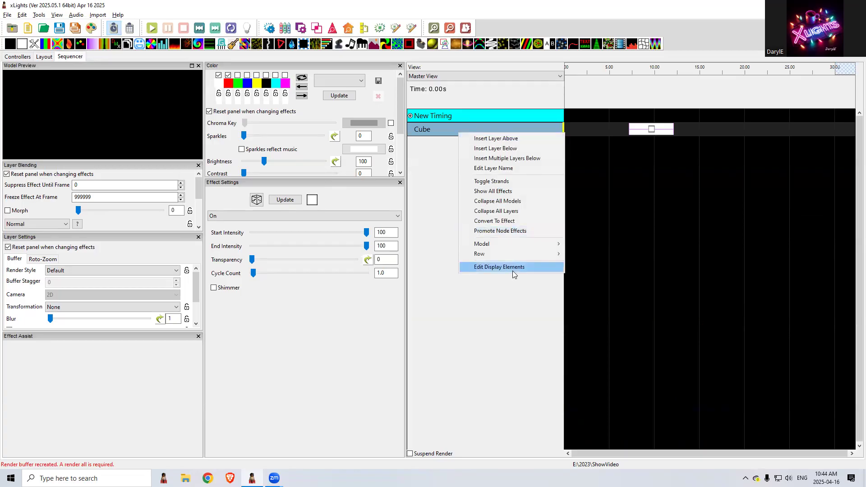
pyautogui.click(513, 267)
pyautogui.doubleClick(36, 40)
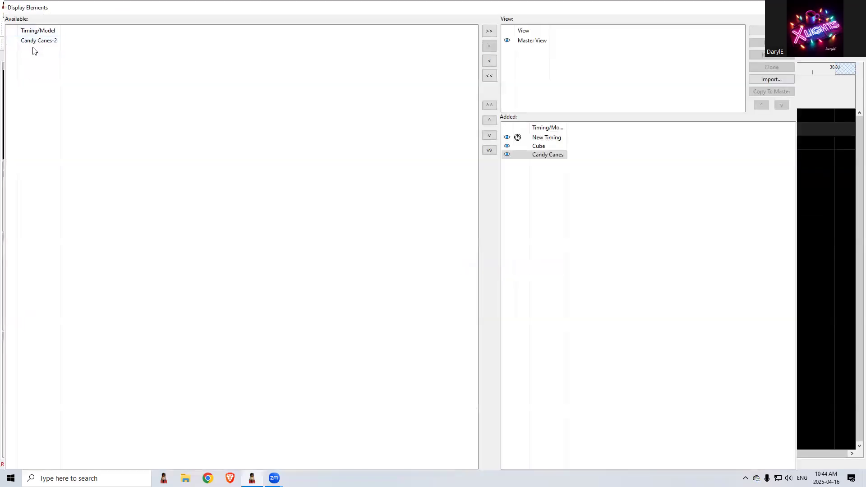
pyautogui.doubleClick(34, 41)
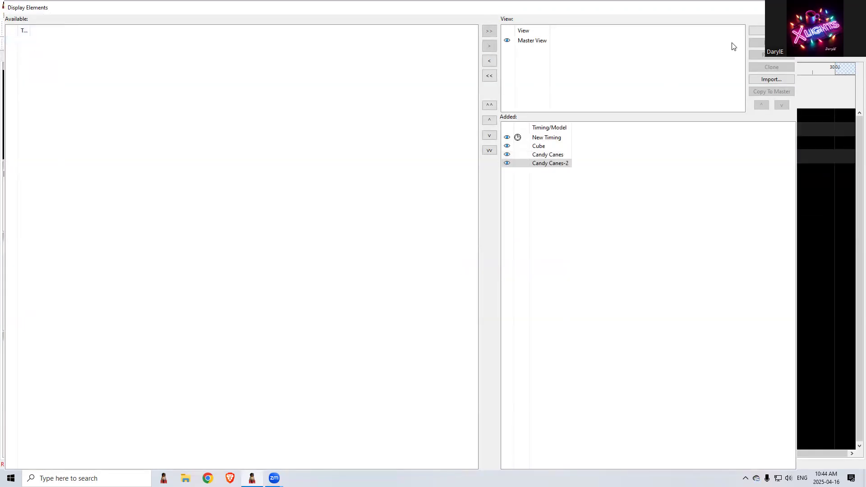
pyautogui.click(787, 7)
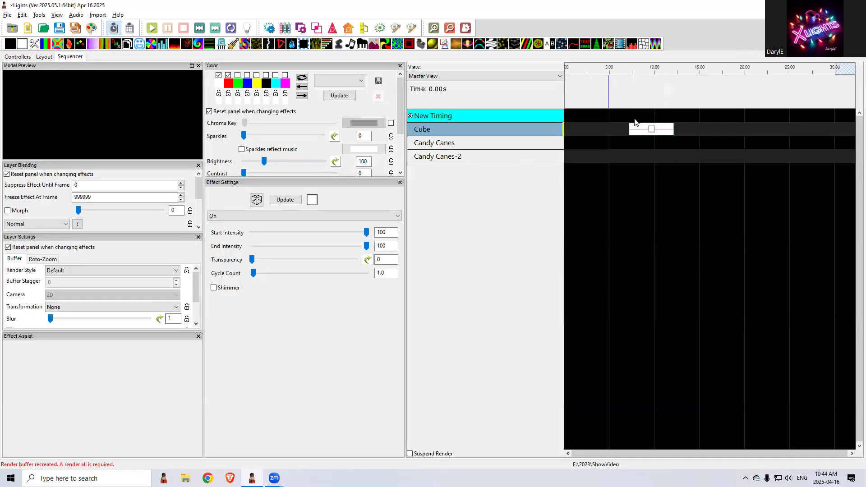
# Move the On effect from the Cube row to the Candy Canes row and return to the layout
pyautogui.moveTo(631, 129); pyautogui.dragTo(631, 142)
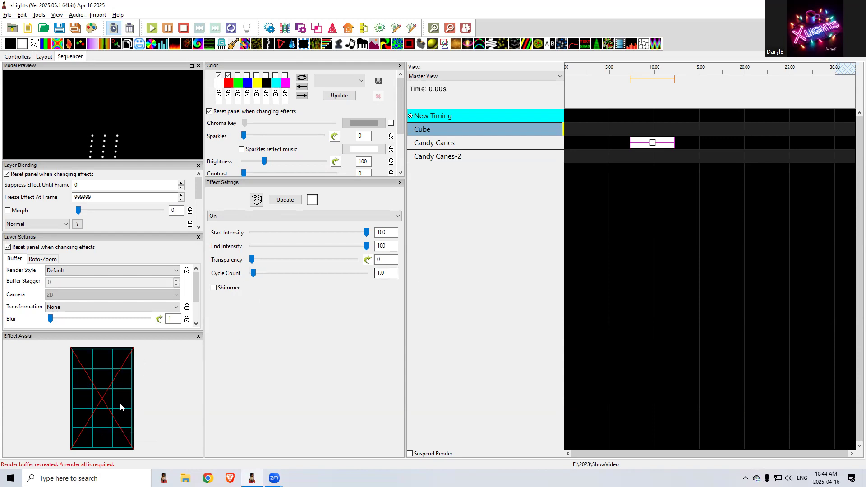
pyautogui.click(44, 57)
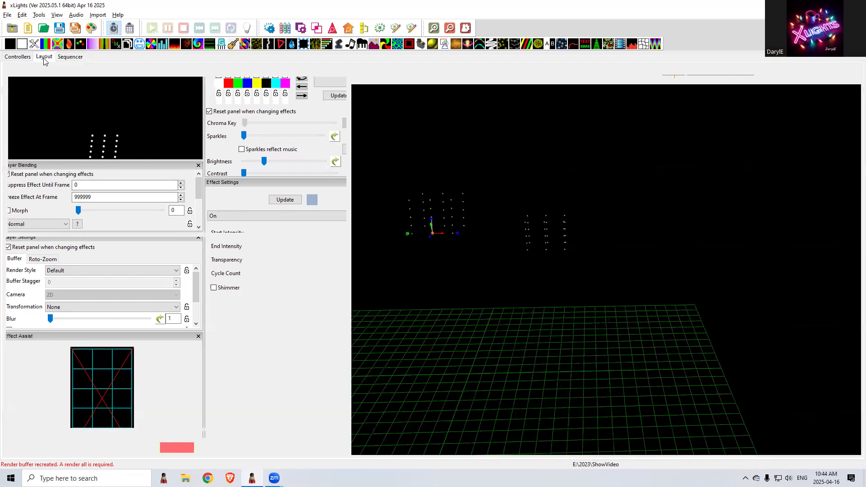
# Try to add a Single Line model in the 3D layout below the existing props
pyautogui.moveTo(511, 320); pyautogui.dragTo(497, 256)
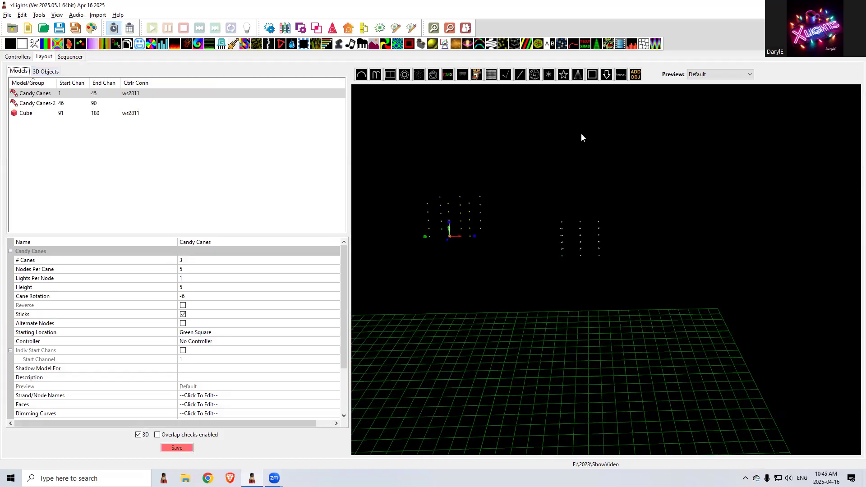
pyautogui.click(519, 75)
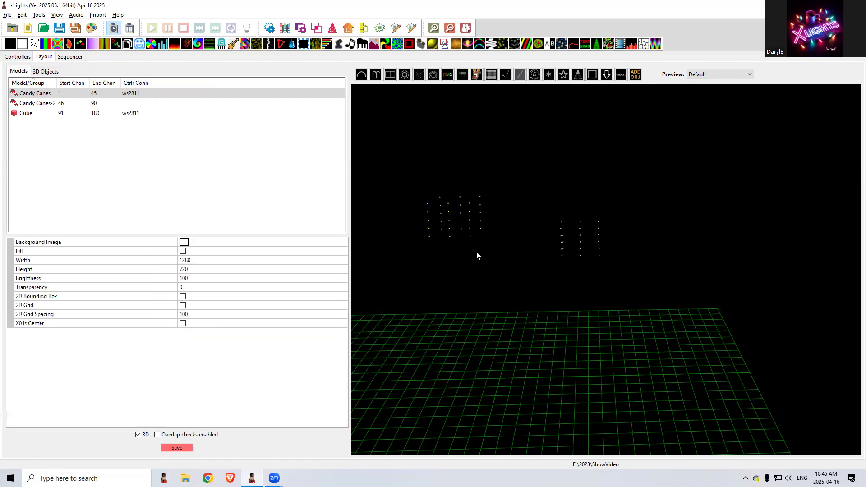
pyautogui.click(445, 360)
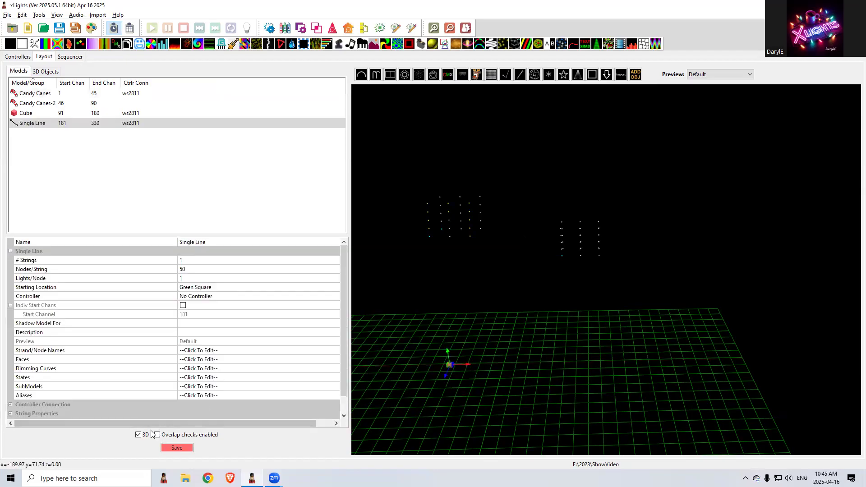
# Switch the layout to 2D and delete the Single Line model
pyautogui.click(138, 434)
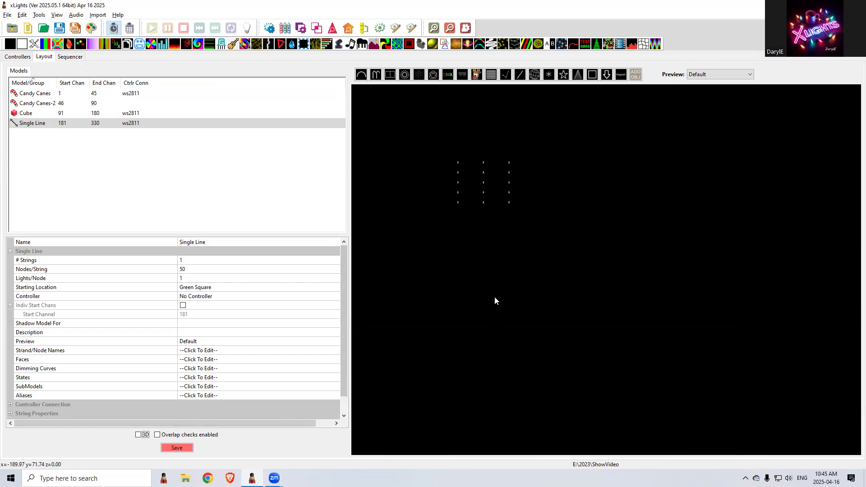
pyautogui.click(69, 123)
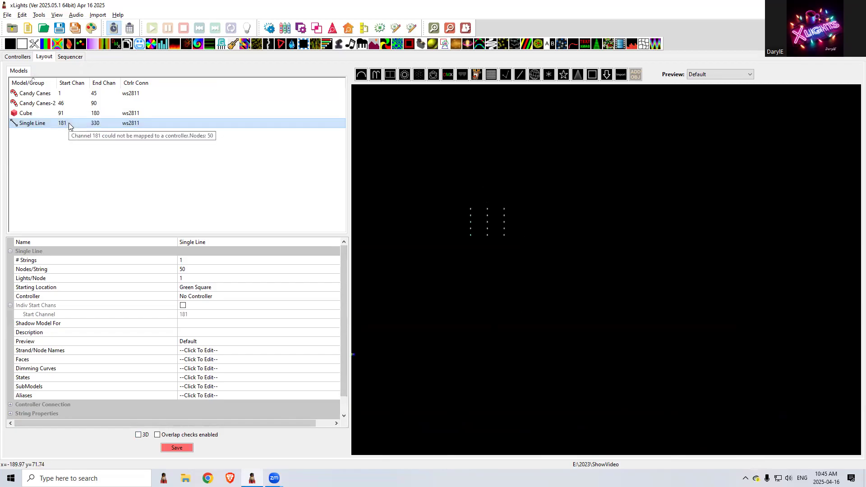
pyautogui.press('Delete')
pyautogui.click(453, 251)
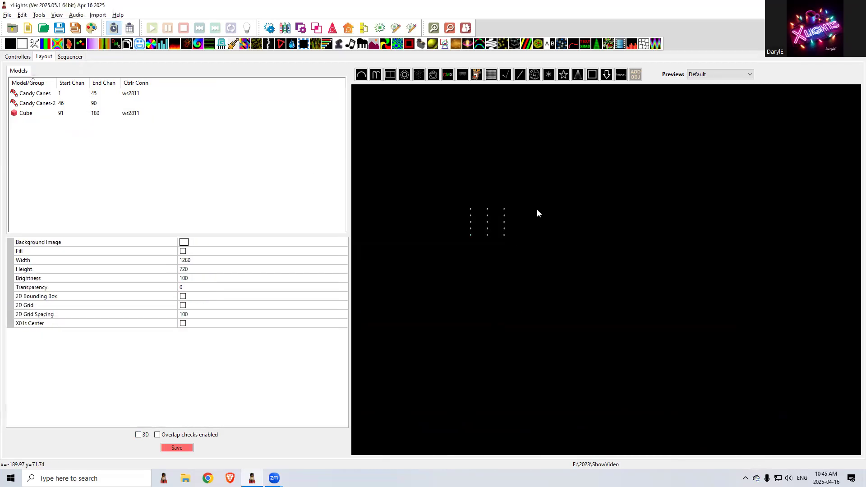
# Draw a nearly vertical Single Line model beside the existing stick columns and duplicate it five times to make six lines
pyautogui.click(519, 75)
pyautogui.moveTo(587, 283); pyautogui.dragTo(585, 231)
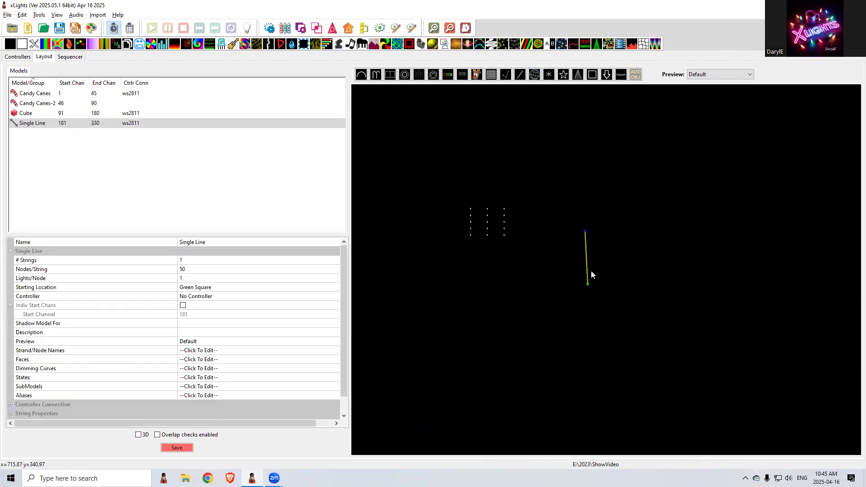
pyautogui.hotkey('ctrl', 'v')
pyautogui.hotkey('ctrl', 'v')
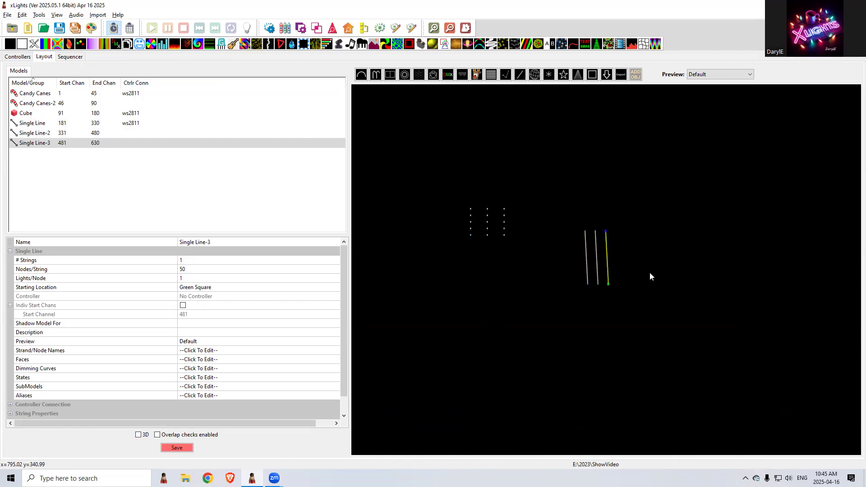
pyautogui.hotkey('ctrl', 'v')
pyautogui.hotkey('ctrl', 'v')
pyautogui.hotkey('ctrl', 'v')
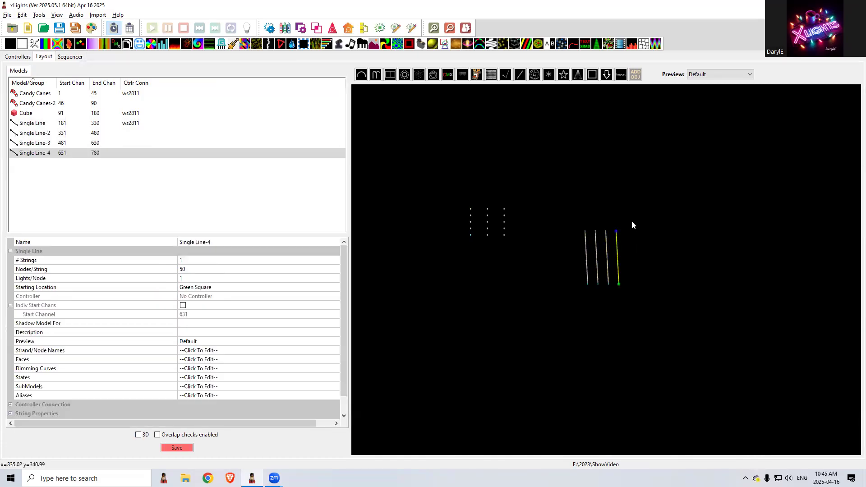
pyautogui.click(586, 272)
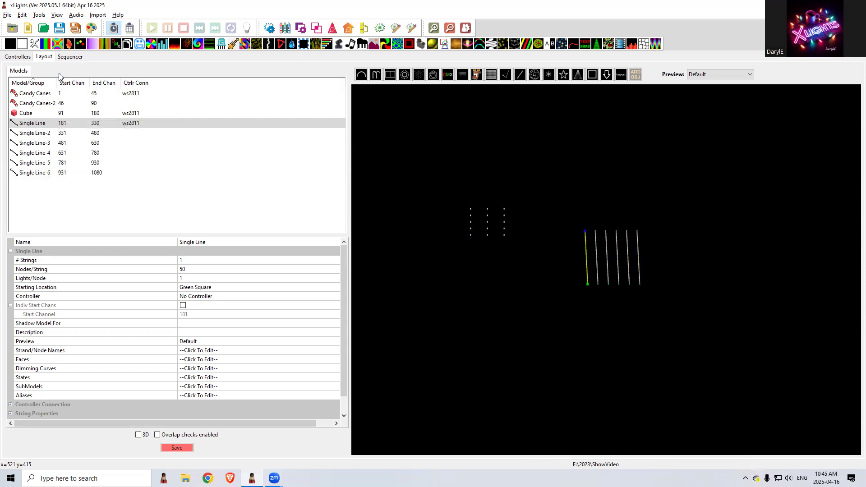
# Add Single Line through Single Line-6 to the sequence's Master View display elements
pyautogui.click(69, 56)
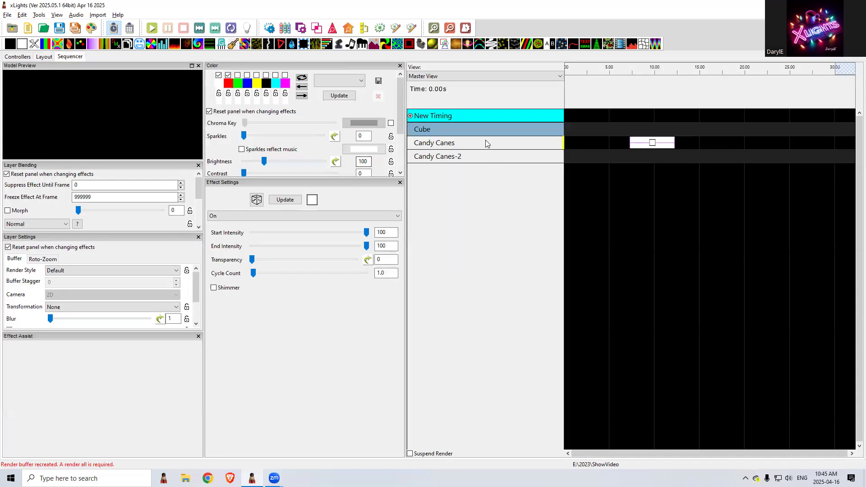
pyautogui.rightClick(474, 160)
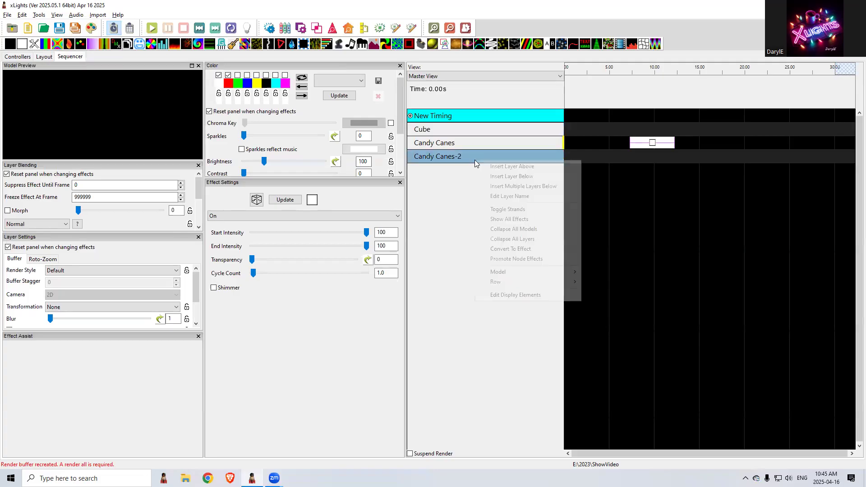
pyautogui.click(515, 293)
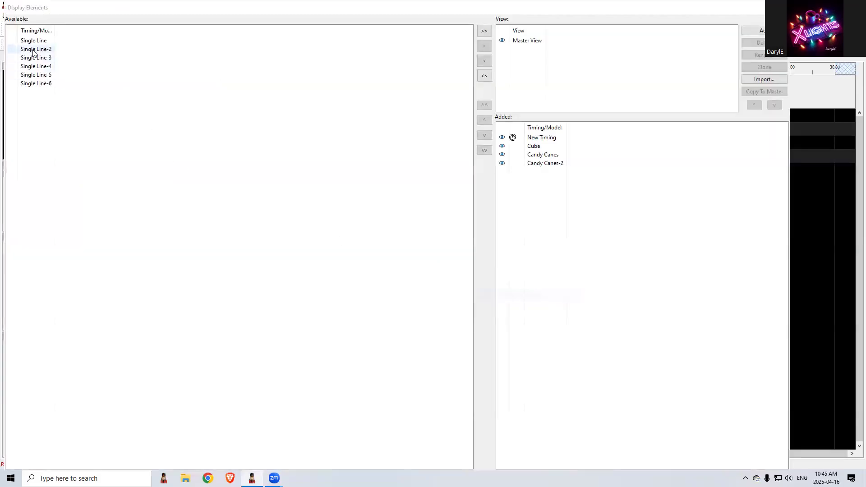
pyautogui.click(484, 31)
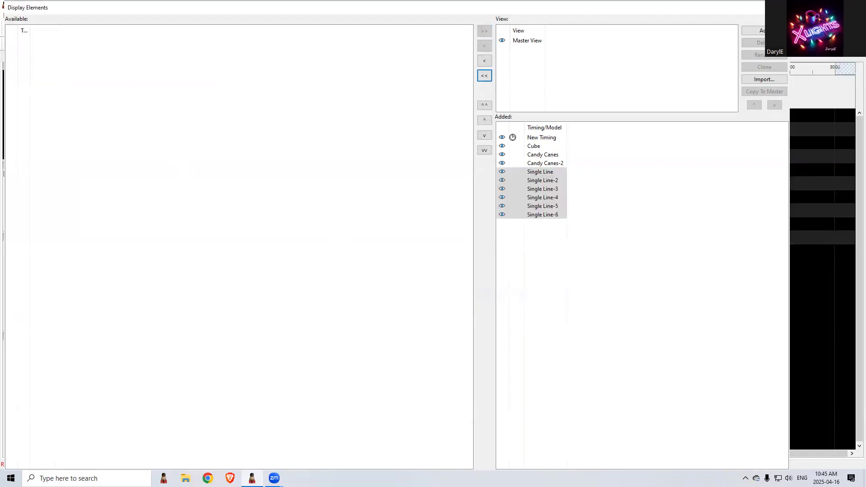
pyautogui.click(779, 7)
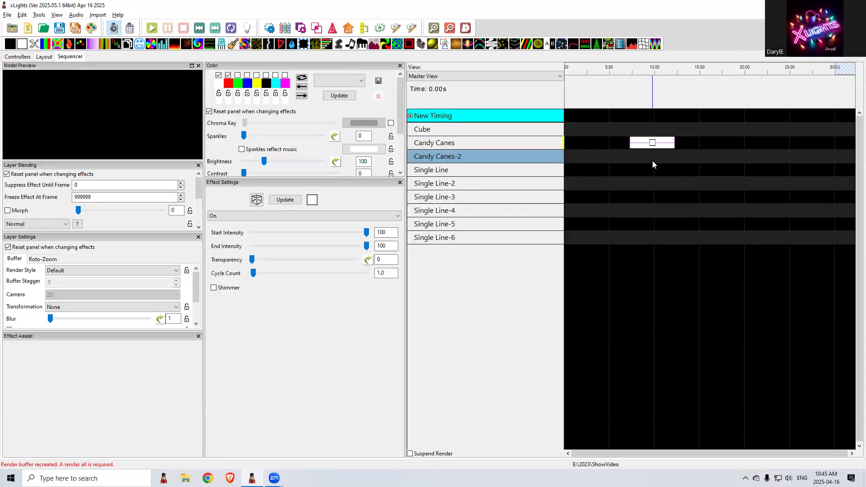
# Move the On effect from the Candy Canes row to the Single Line row
pyautogui.click(650, 145)
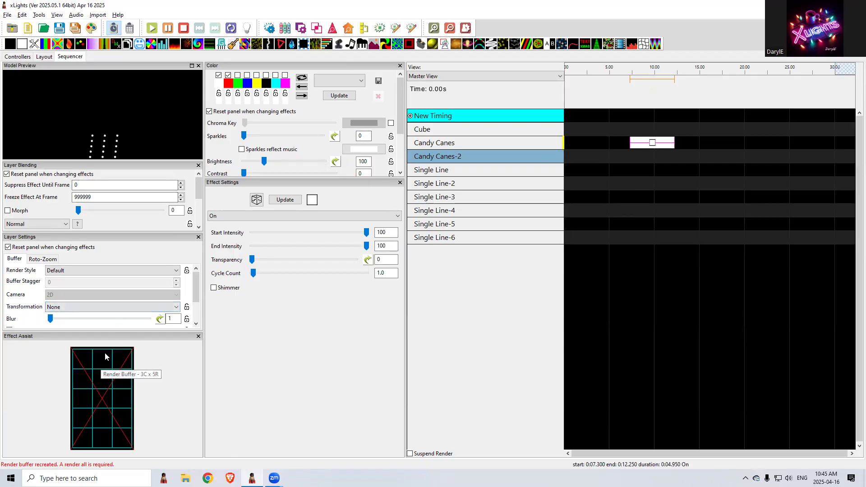
pyautogui.press('Down')
pyautogui.press('Down')
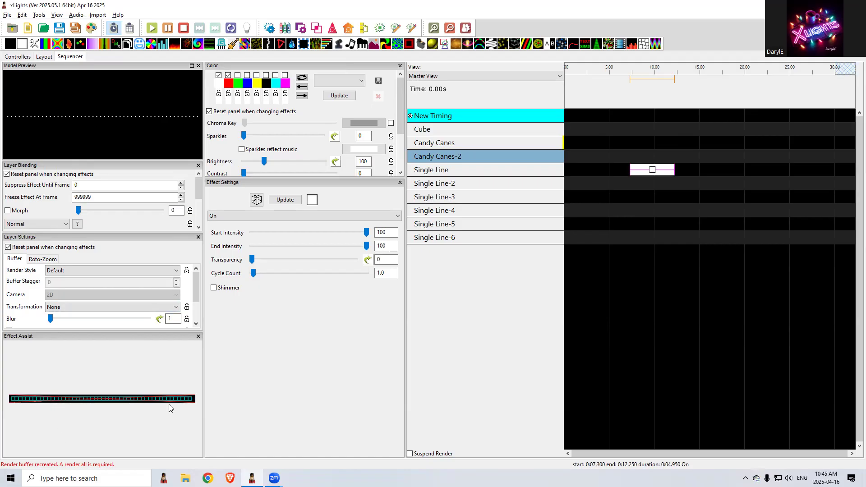
# Delete the models Single Line-2 through Single Line-6 from the layout
pyautogui.click(45, 57)
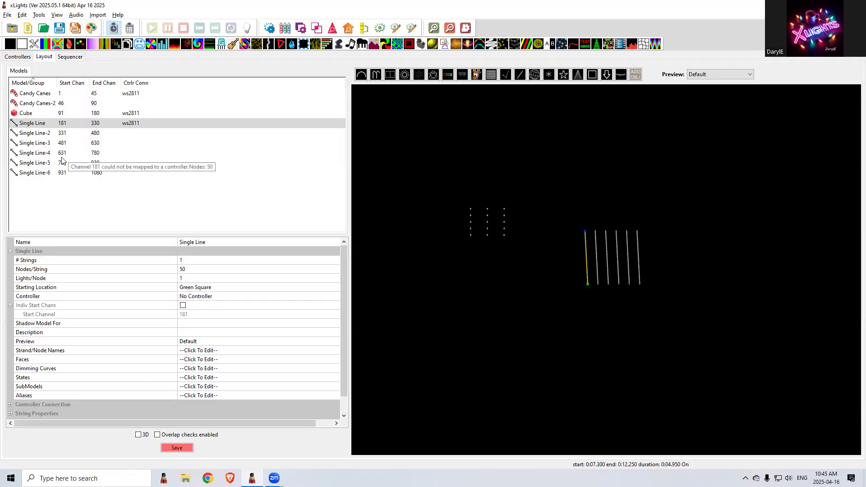
pyautogui.click(62, 173)
pyautogui.keyDown('shift'); pyautogui.click(58, 132); pyautogui.keyUp('shift')
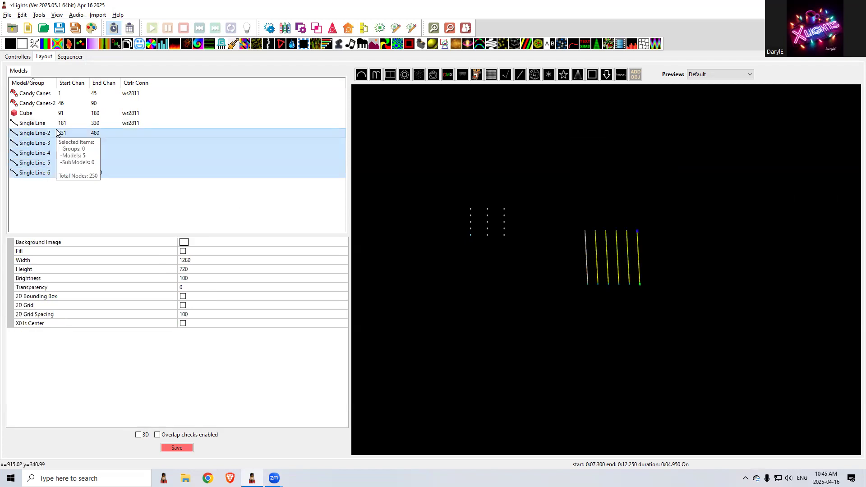
pyautogui.press('Delete')
pyautogui.press('Return')
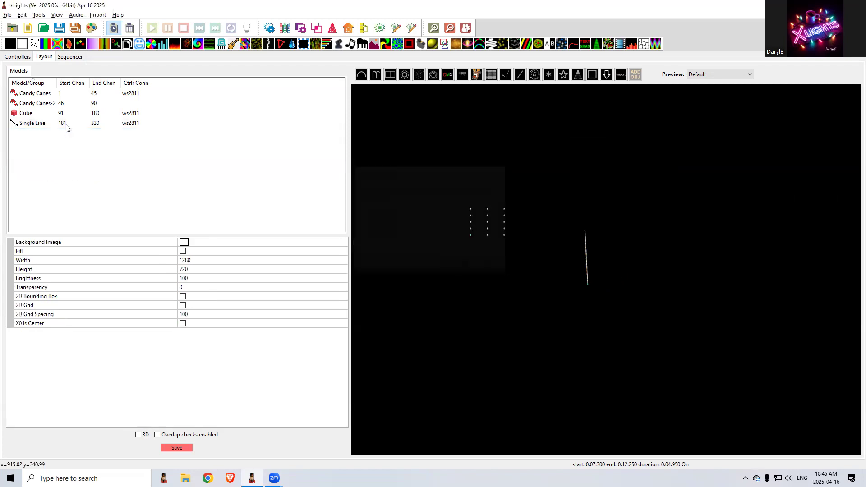
# Set the Single Line model's nodes per string to 5
pyautogui.click(27, 124)
pyautogui.click(195, 269)
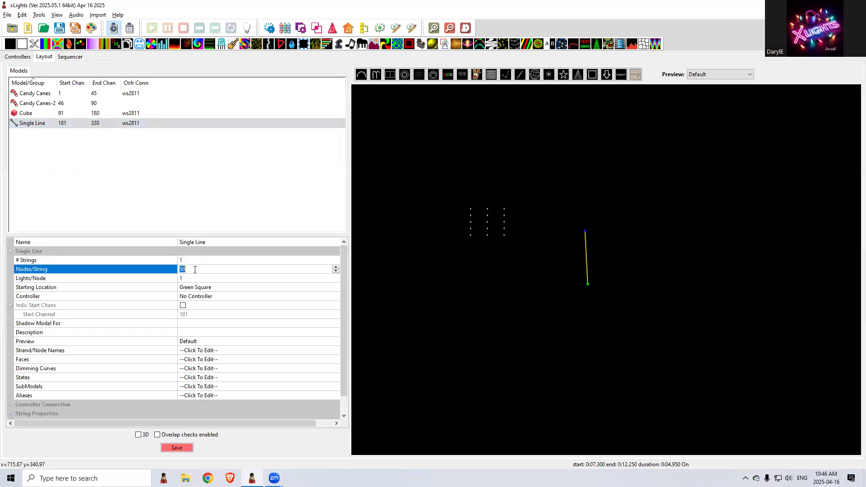
pyautogui.write('5')
pyautogui.press('Return')
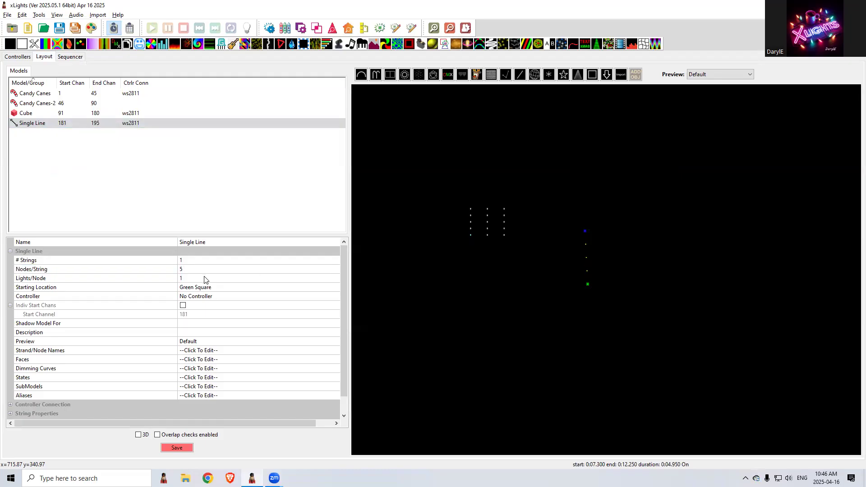
# Duplicate the five-node Single Line model five times to form a row of six lines
pyautogui.click(155, 122)
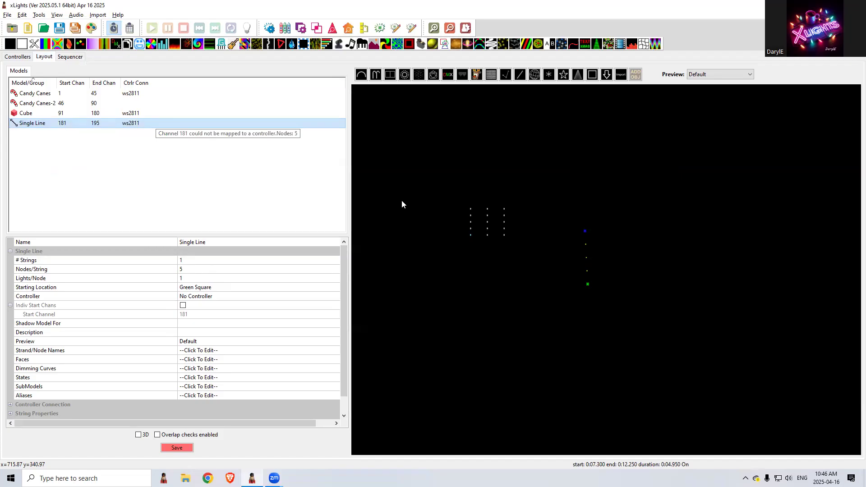
pyautogui.click(642, 251)
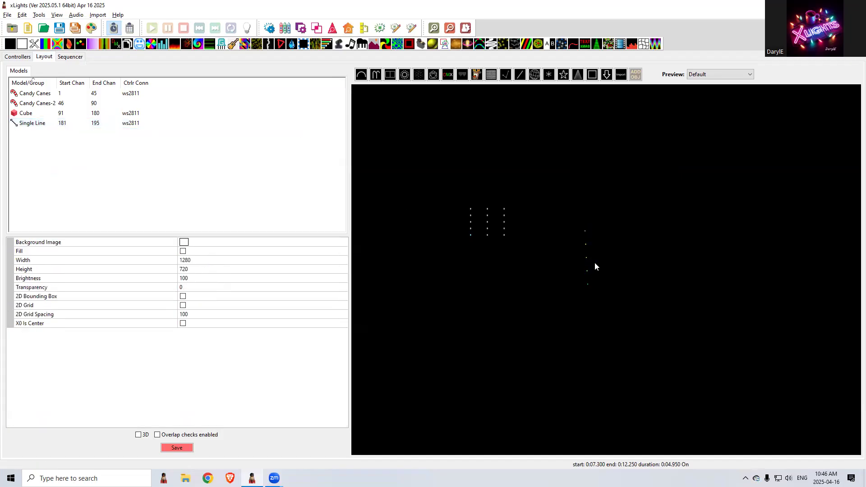
pyautogui.hotkey('ctrl', 'v')
pyautogui.hotkey('ctrl', 'v')
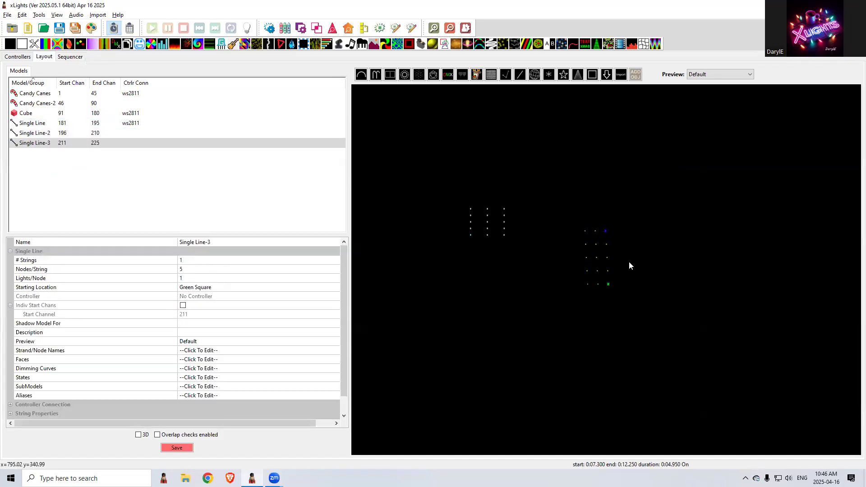
pyautogui.hotkey('ctrl', 'v')
pyautogui.hotkey('ctrl', 'v')
pyautogui.hotkey('ctrl', 'v')
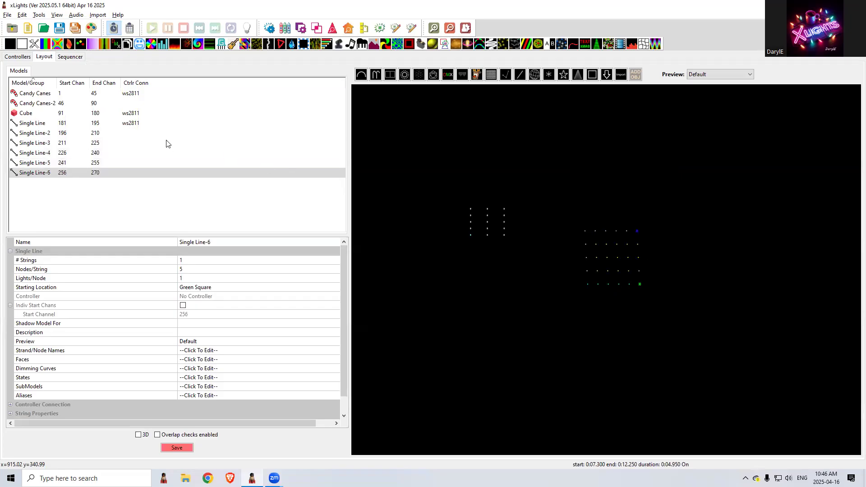
# Examine the render buffer of the On effect on the Single Line row in the sequencer
pyautogui.click(69, 58)
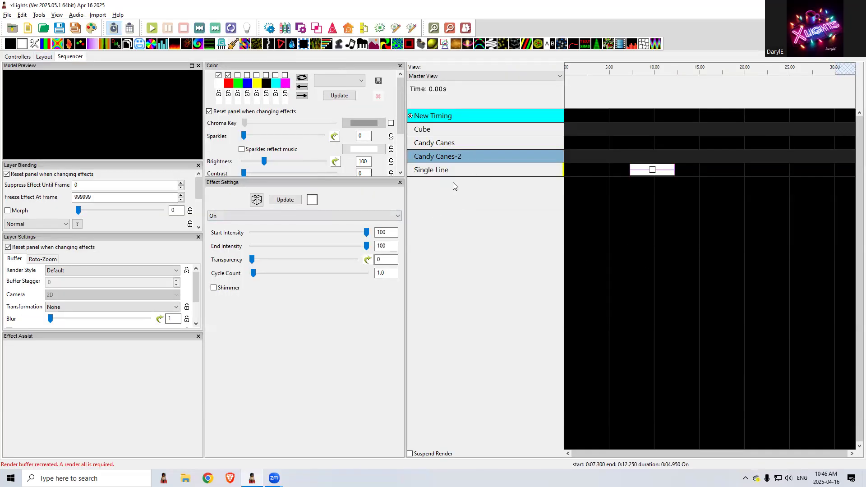
pyautogui.click(461, 171)
pyautogui.click(653, 171)
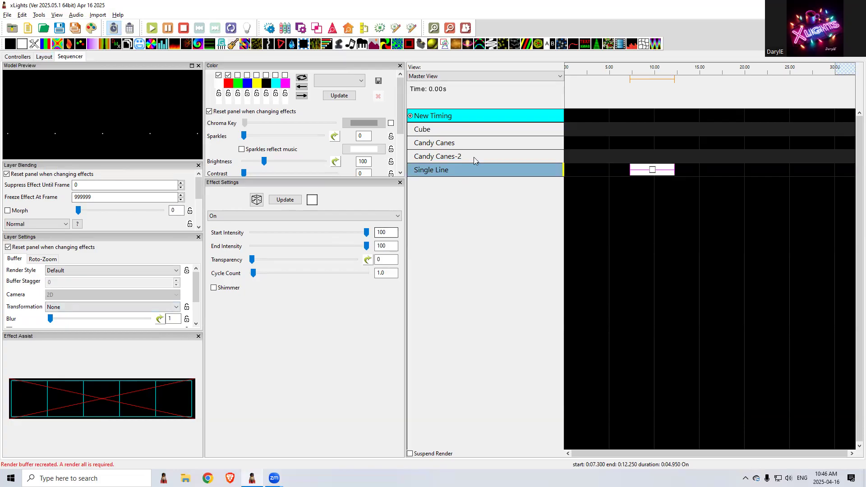
# Add Single Line-2 through Single Line-6 to the Master View display elements
pyautogui.rightClick(475, 174)
pyautogui.click(528, 305)
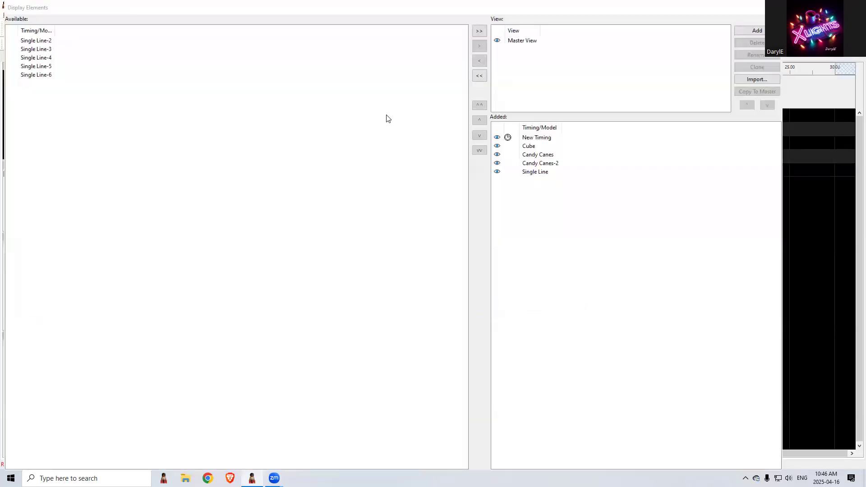
pyautogui.click(479, 32)
pyautogui.click(772, 7)
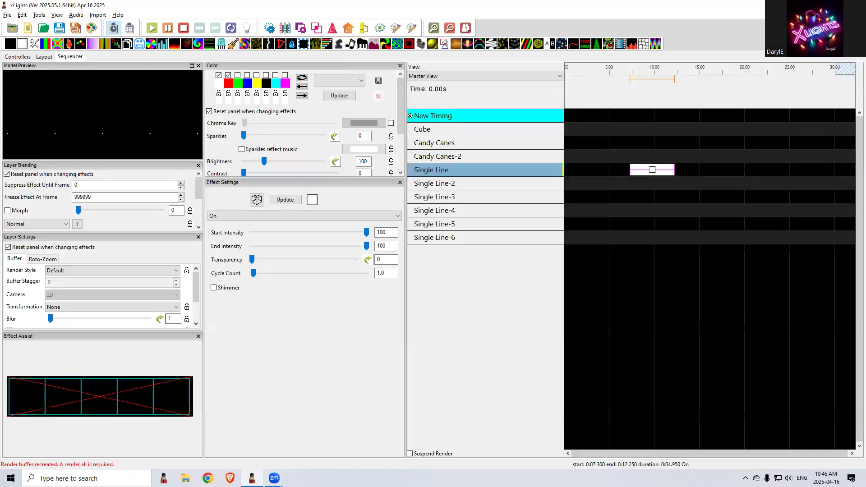
pyautogui.moveTo(650, 172); pyautogui.dragTo(652, 197)
pyautogui.press('Up')
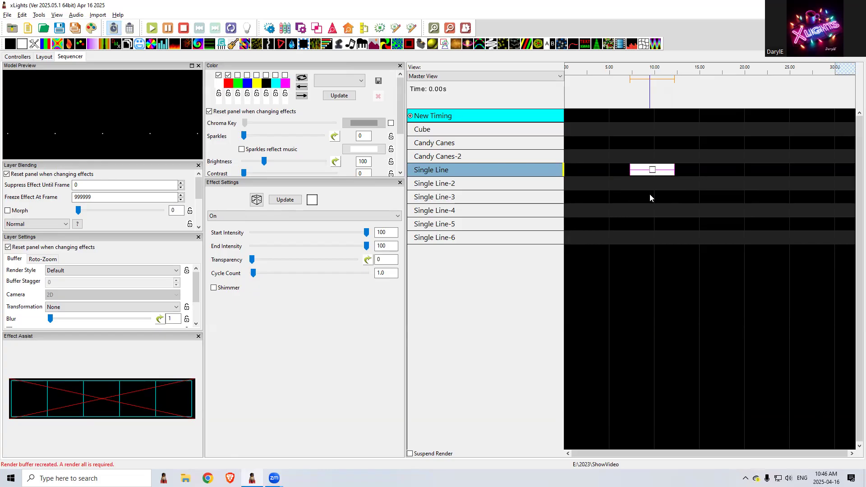
pyautogui.press('Up')
pyautogui.press('Down')
# Group Single Line, Single Line-2 and Single Line-3 as "Single Lines Front" and return to the sequencer
pyautogui.click(44, 56)
pyautogui.moveTo(571, 211); pyautogui.dragTo(613, 293)
pyautogui.rightClick(60, 133)
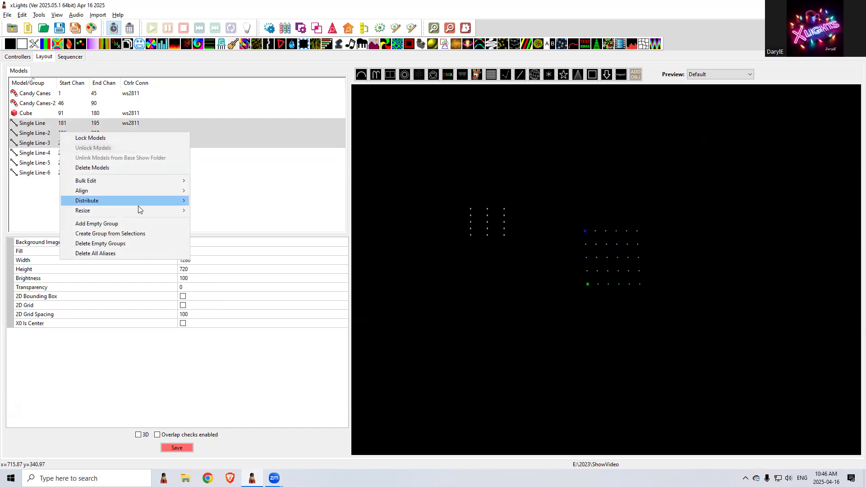
pyautogui.click(134, 234)
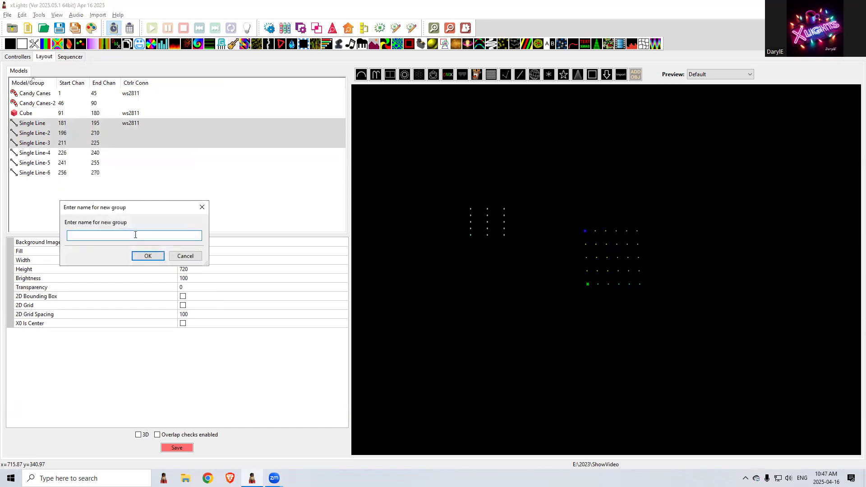
pyautogui.write('Single Lines Front')
pyautogui.press('Return')
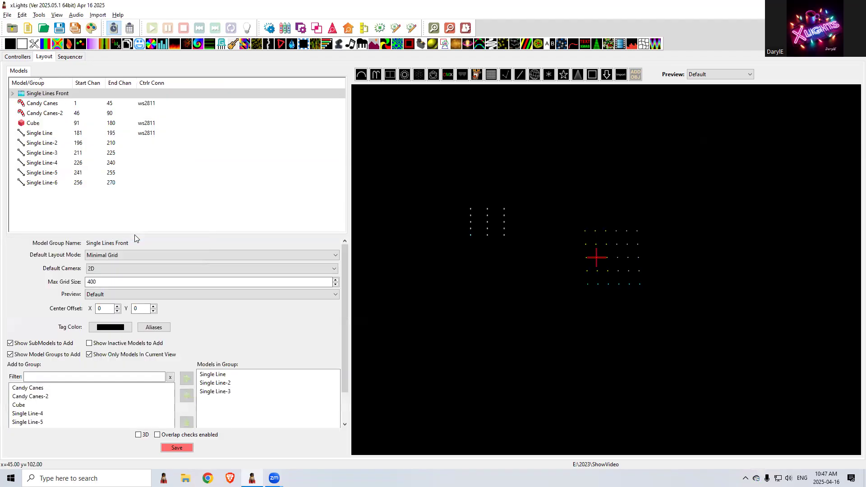
pyautogui.click(72, 57)
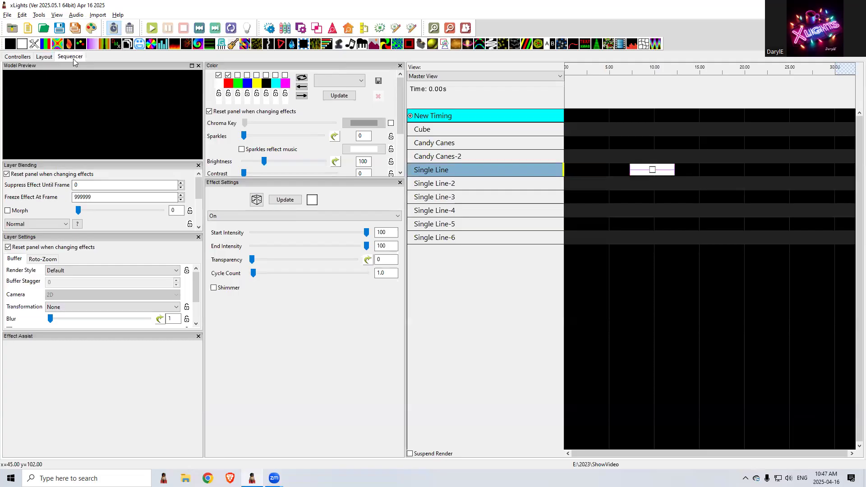
# Add the Single Lines Front group to the Master View display elements
pyautogui.rightClick(470, 204)
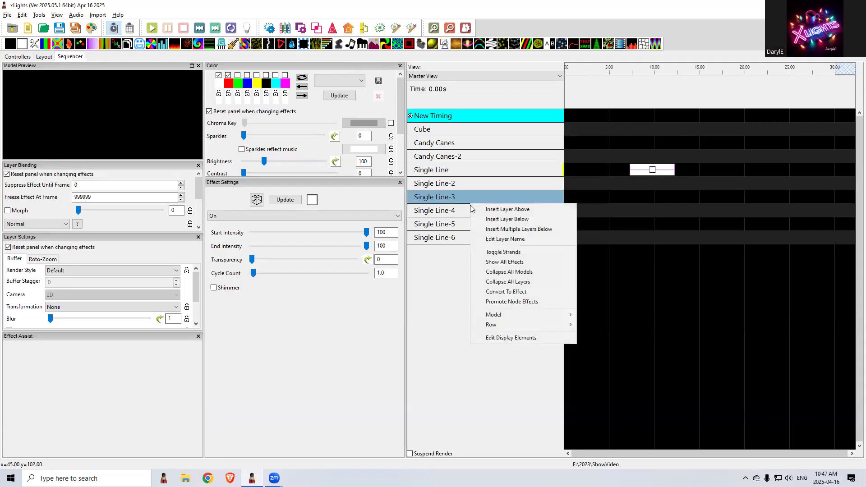
pyautogui.click(515, 337)
pyautogui.click(49, 43)
pyautogui.click(475, 46)
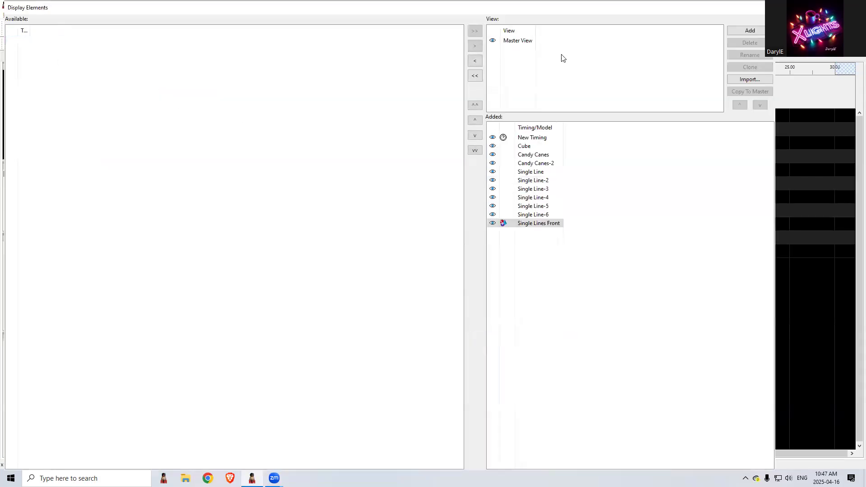
pyautogui.click(768, 7)
# Move the On effect through Candy Canes-2 down to the Single Lines Front row and check its render buffer against the group's layout
pyautogui.click(650, 170)
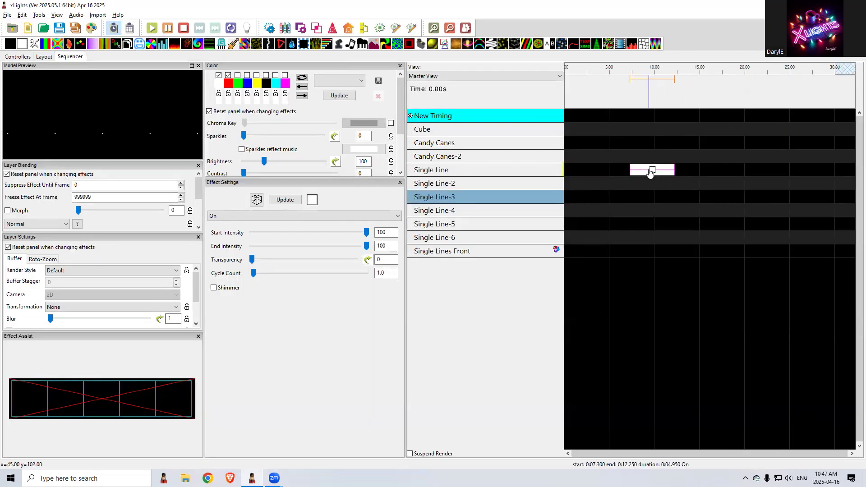
pyautogui.moveTo(650, 171); pyautogui.dragTo(651, 157)
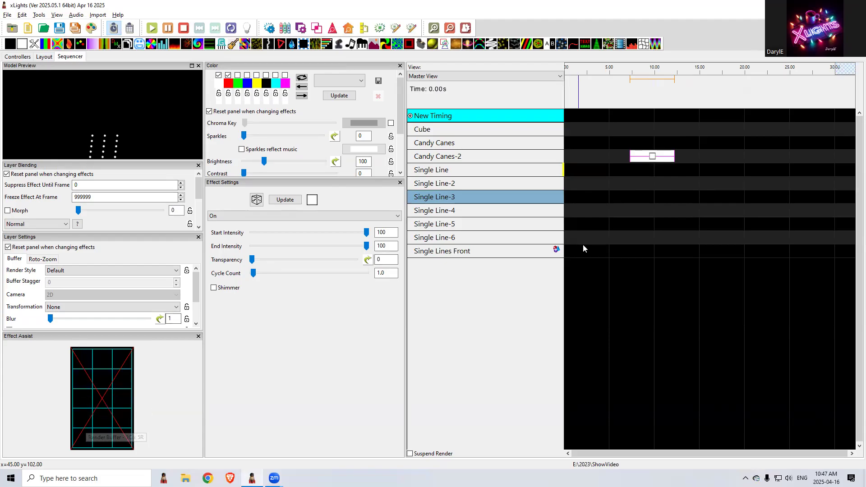
pyautogui.press('Down')
pyautogui.press('Down')
pyautogui.press('Down')
pyautogui.press('Down')
pyautogui.press('Down')
pyautogui.press('Down')
pyautogui.press('Down')
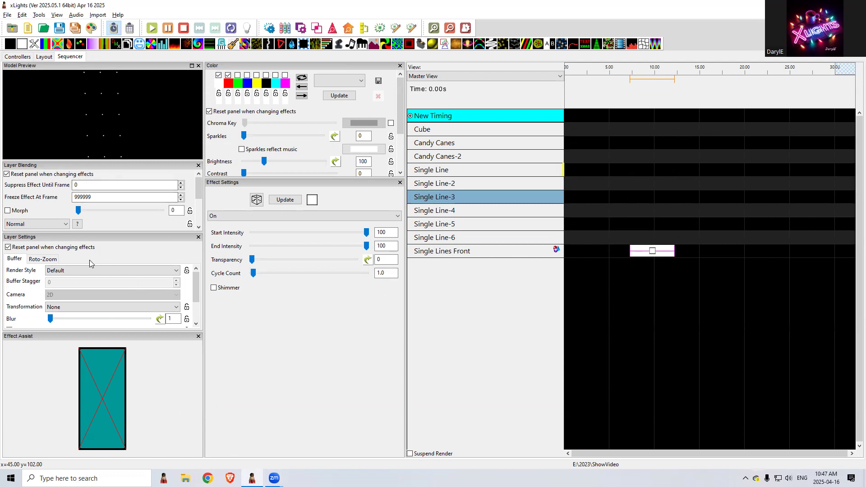
pyautogui.click(44, 57)
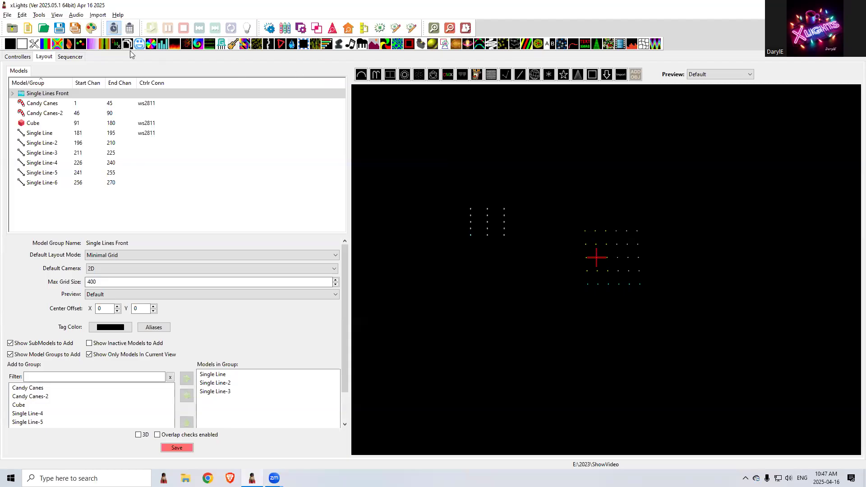
pyautogui.click(70, 57)
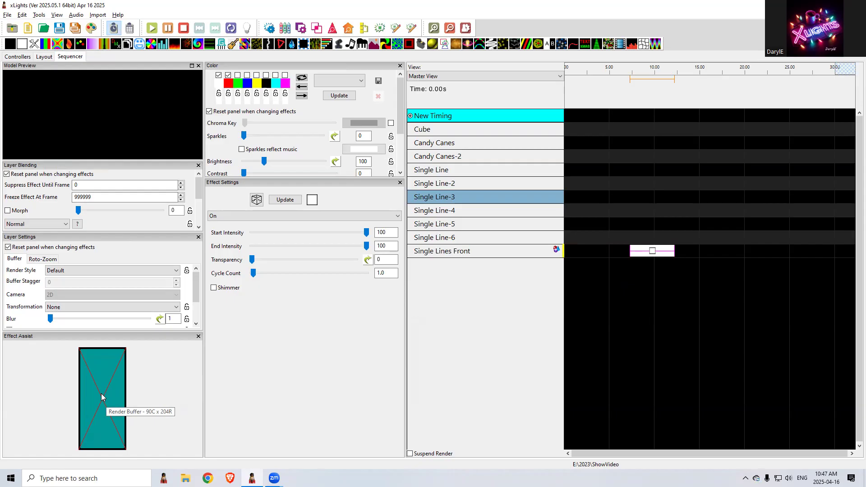
# Set the On effect's render style to Single Line and widen the Effect Assist panel to show the full buffer
pyautogui.click(130, 270)
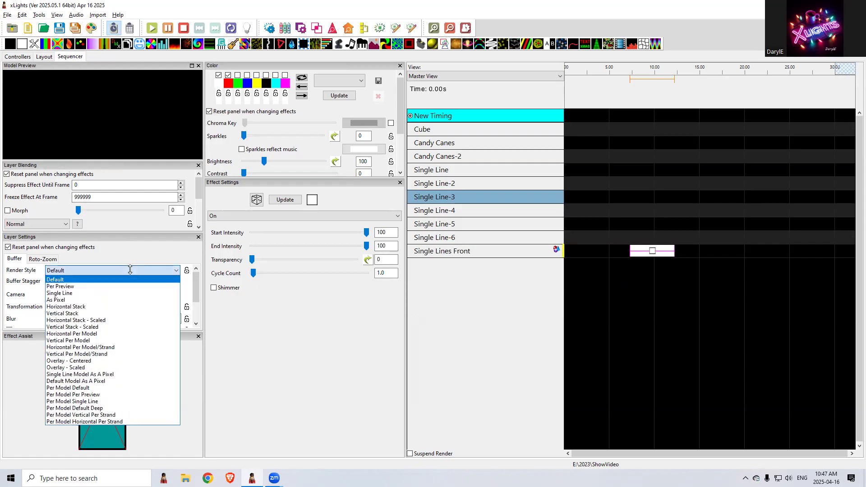
pyautogui.click(90, 293)
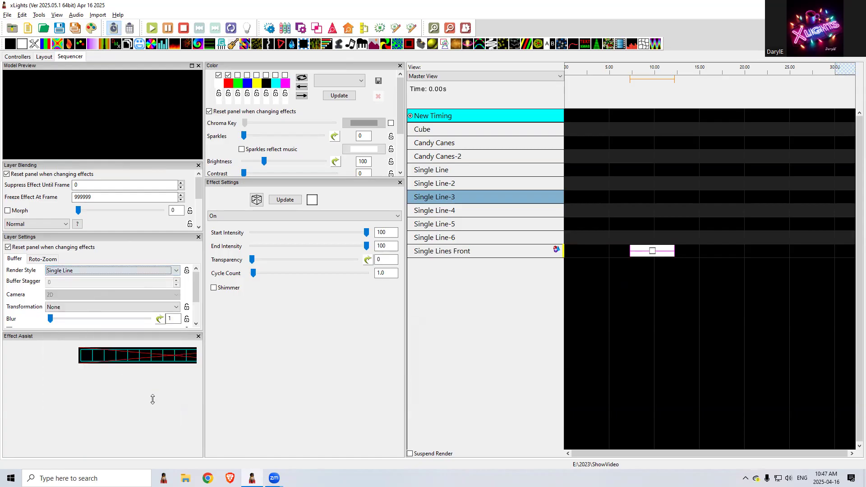
pyautogui.moveTo(203, 382); pyautogui.dragTo(266, 383)
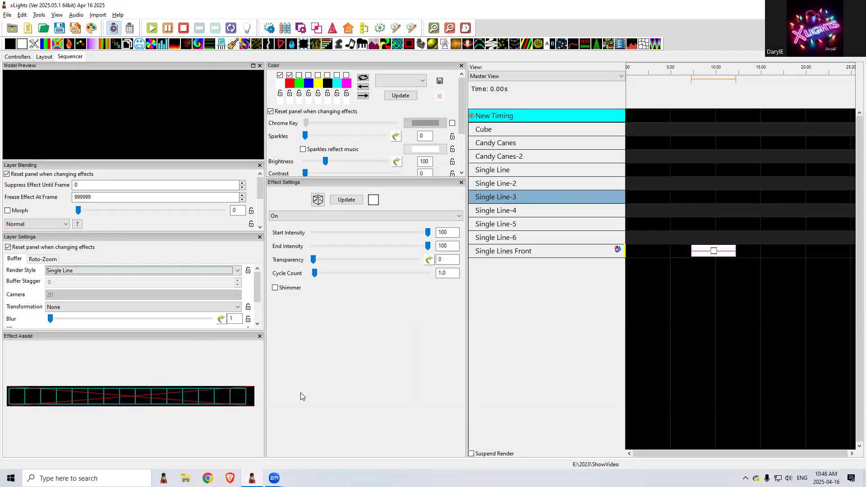
# Try the As Pixel and Horizontal Stack render styles on the Single Lines Front effect and examine the buffer
pyautogui.click(182, 272)
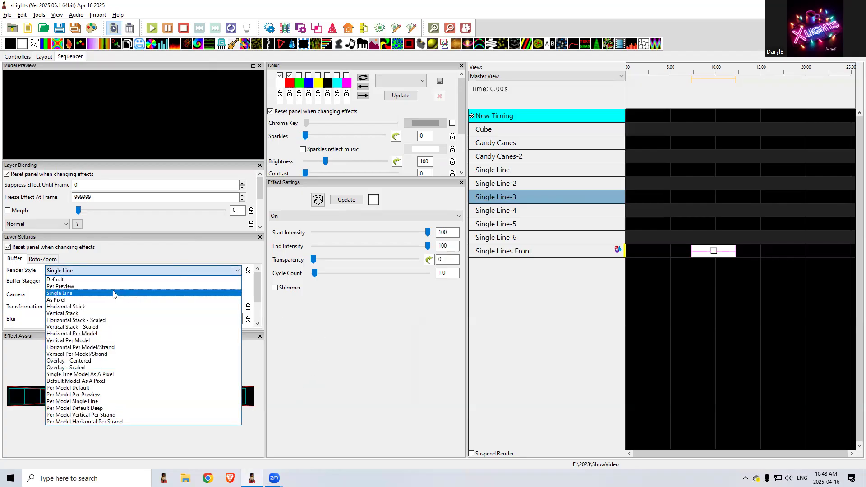
pyautogui.click(107, 300)
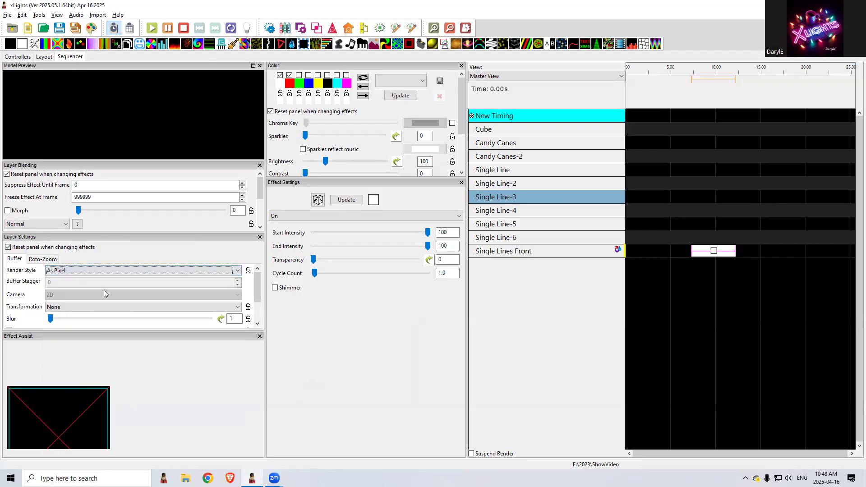
pyautogui.click(87, 272)
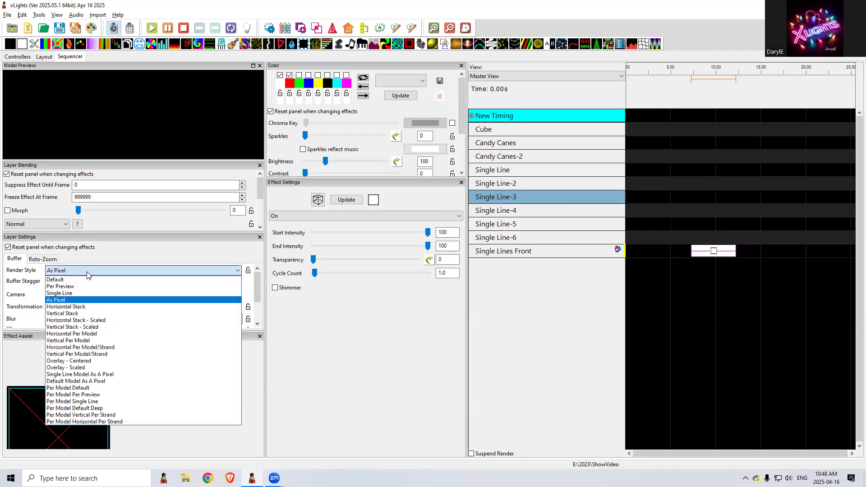
pyautogui.click(82, 307)
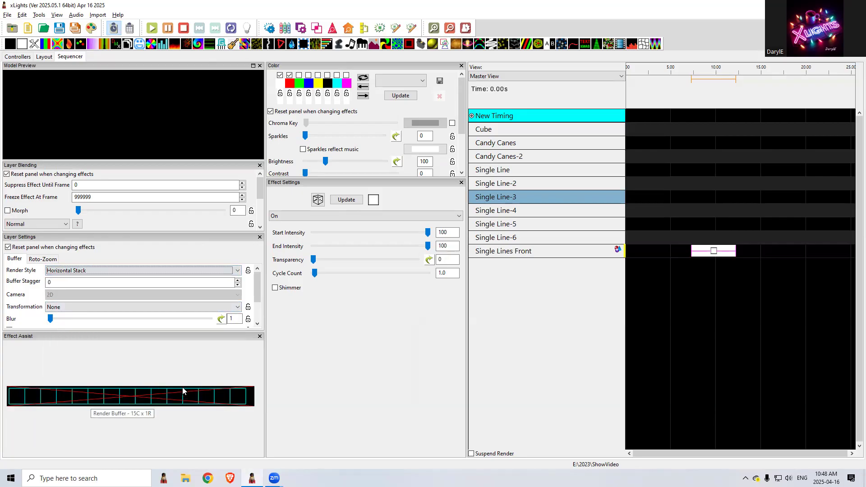
# Set the render style to Vertical Stack and dock the Effect Assist panel between Color and Effect Settings
pyautogui.click(86, 271)
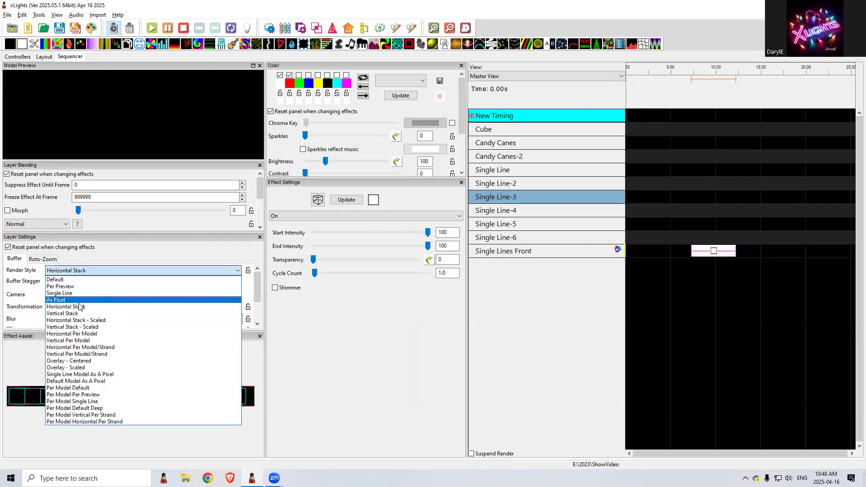
pyautogui.click(78, 313)
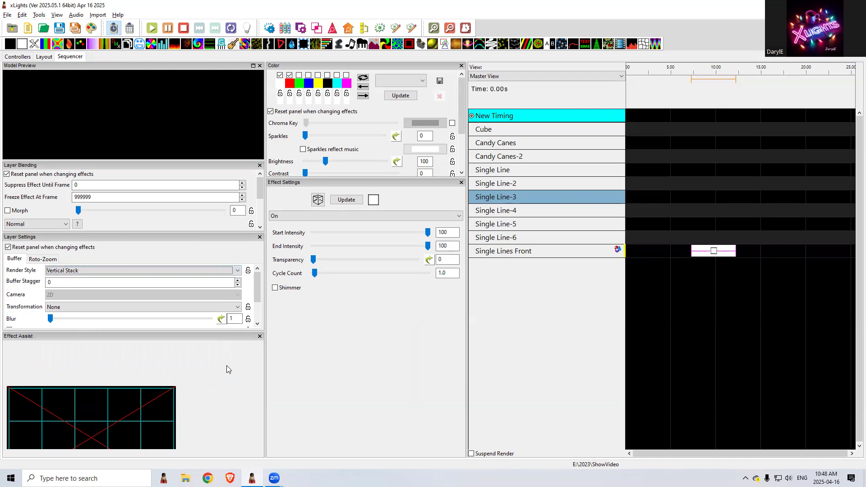
pyautogui.moveTo(213, 336); pyautogui.dragTo(340, 301)
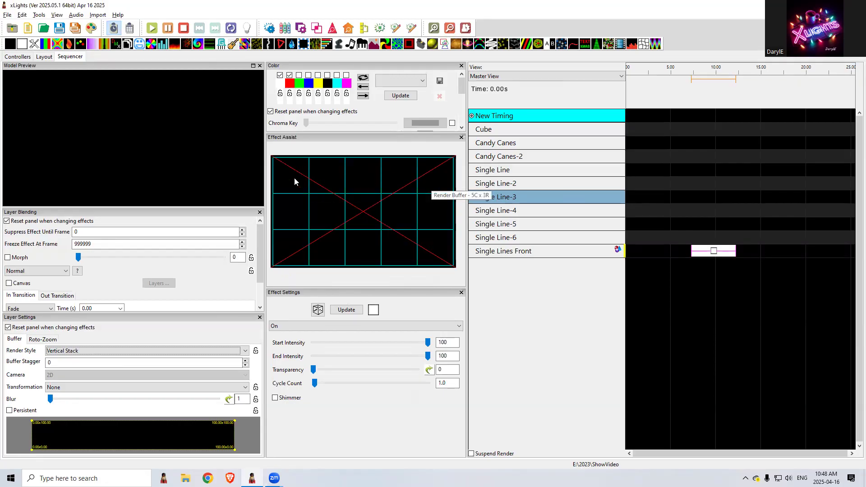
# Set the render style to Horizontal Per Model and enlarge the Effect Assist panel's height to show the whole buffer
pyautogui.click(133, 350)
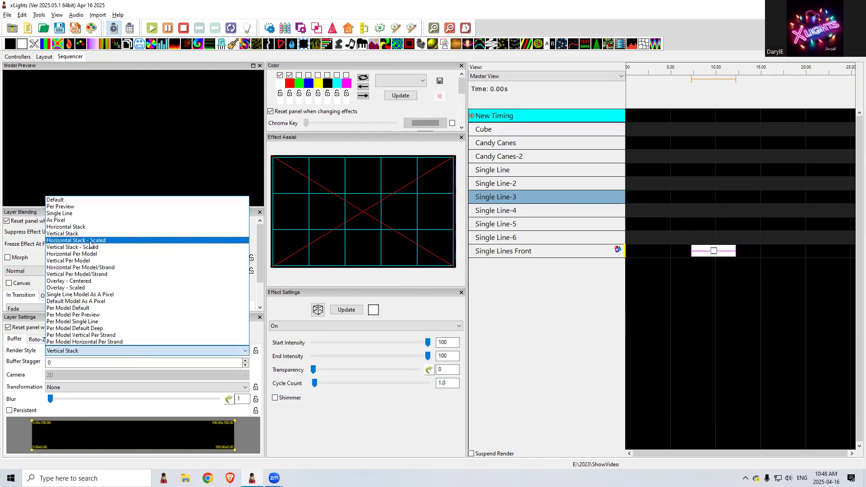
pyautogui.click(83, 255)
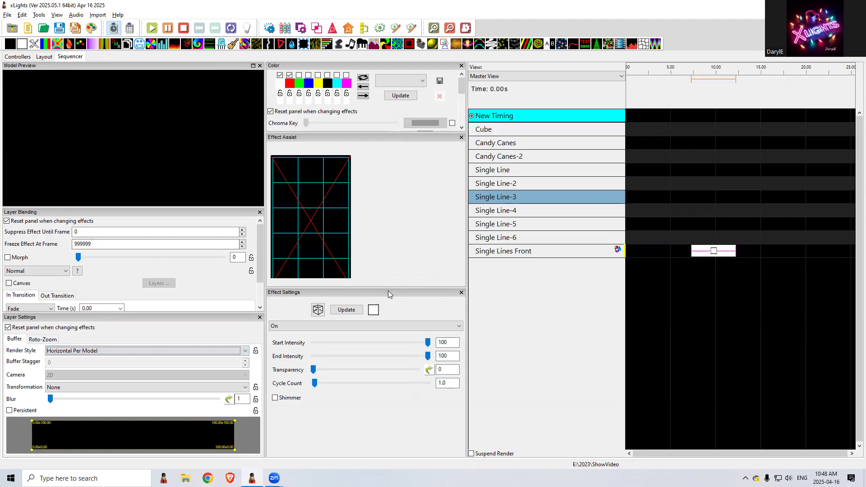
pyautogui.moveTo(385, 288); pyautogui.dragTo(387, 316)
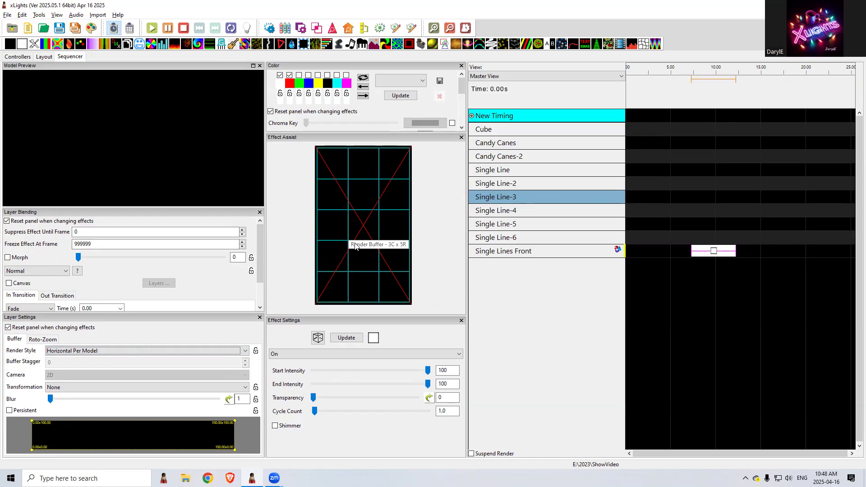
# Try the Horizontal Per Model/Strand, Per Model Single Line and Per Model Vertical Per Strand render styles on the group effect
pyautogui.click(103, 351)
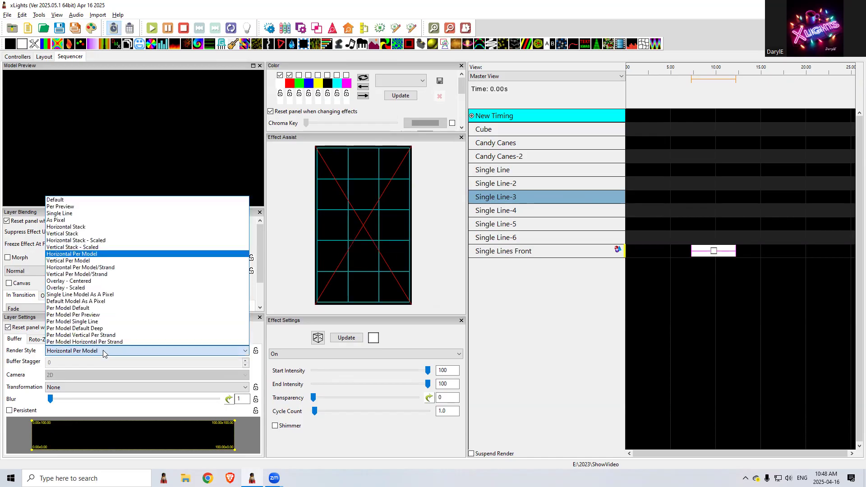
pyautogui.click(92, 268)
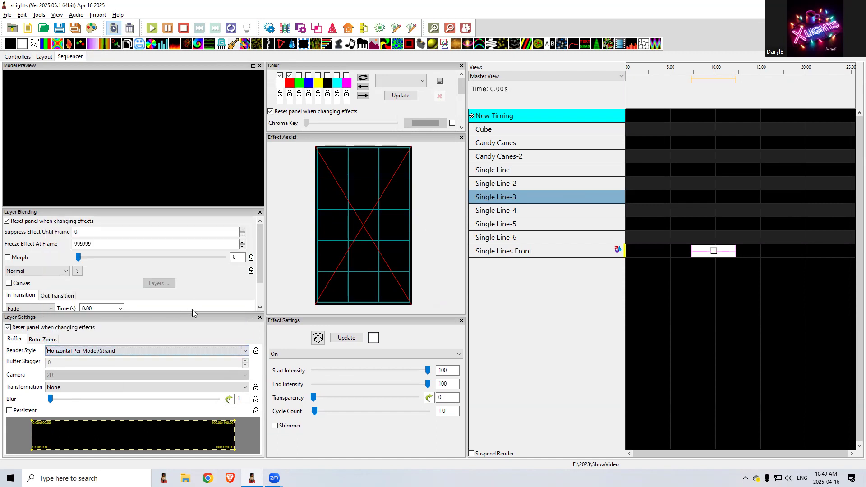
pyautogui.click(129, 352)
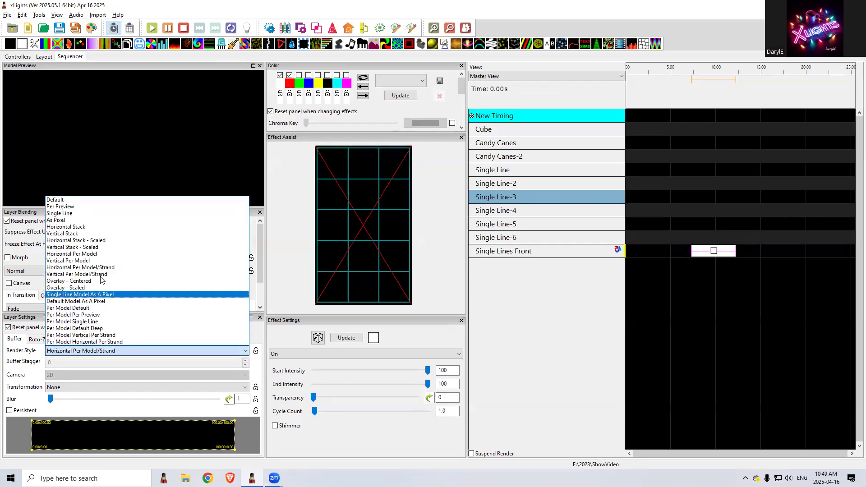
pyautogui.click(99, 321)
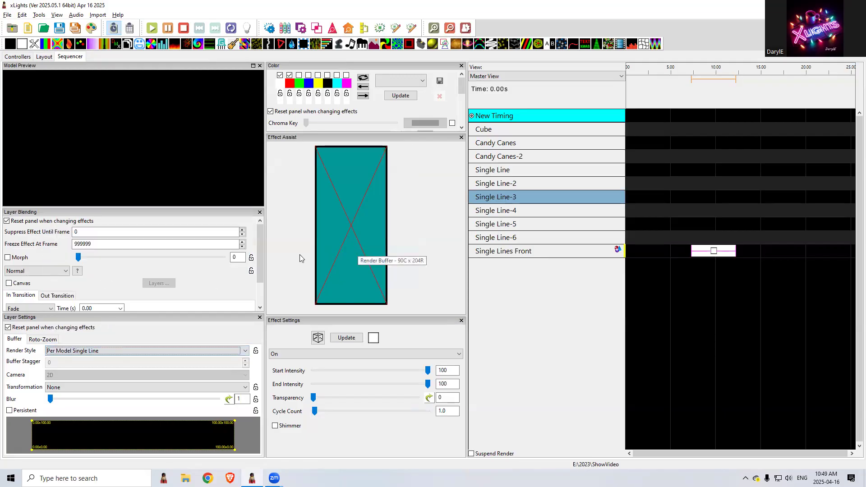
pyautogui.click(82, 351)
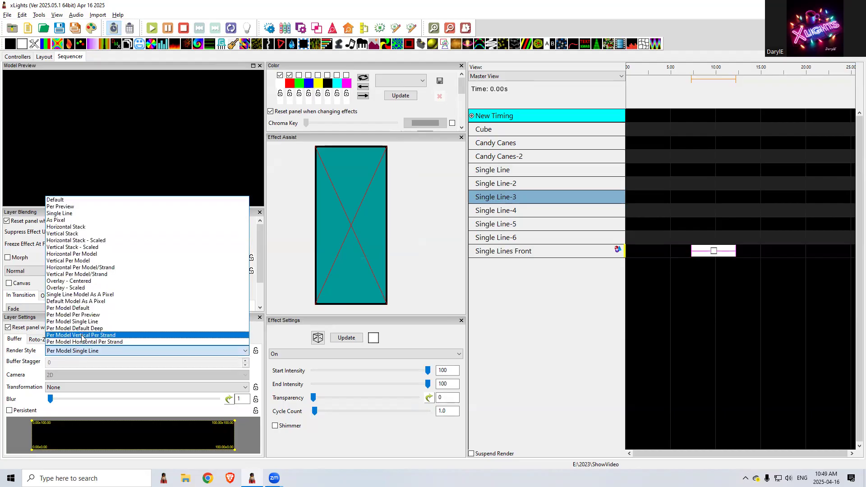
pyautogui.click(82, 336)
# Compare the Horizontal Stack render style with Horizontal Per Model on the group effect, leaving Horizontal Per Model selected
pyautogui.click(83, 351)
pyautogui.click(83, 227)
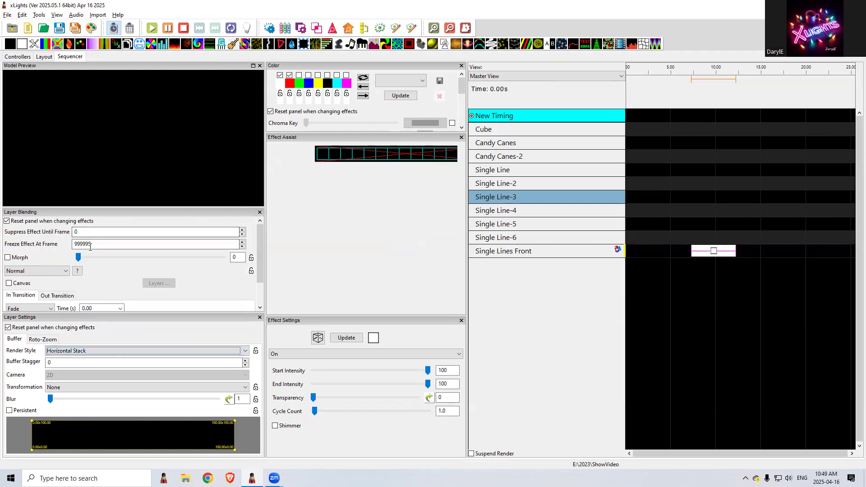
pyautogui.click(84, 351)
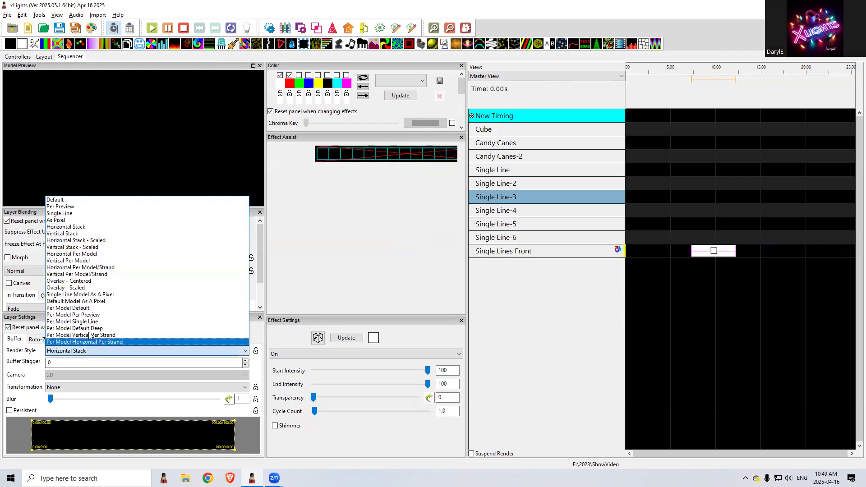
pyautogui.click(83, 256)
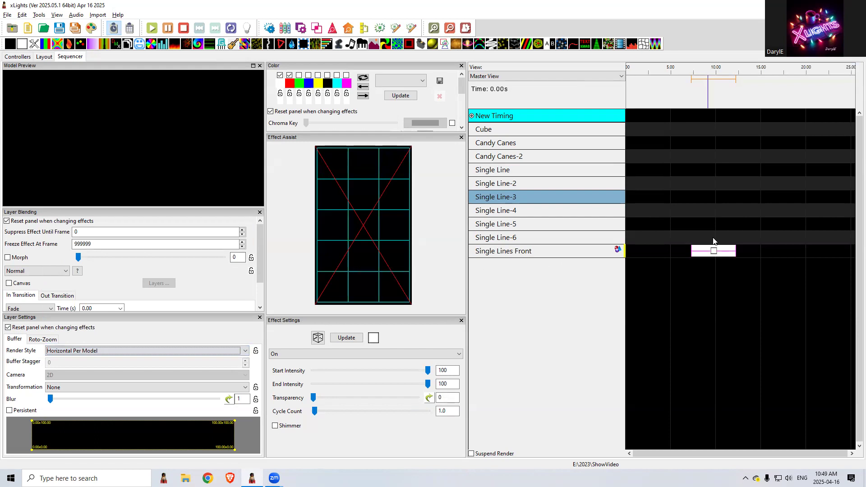
# Move the On effect up through Candy Canes-2 to the Cube row and compare their default render buffers
pyautogui.click(714, 251)
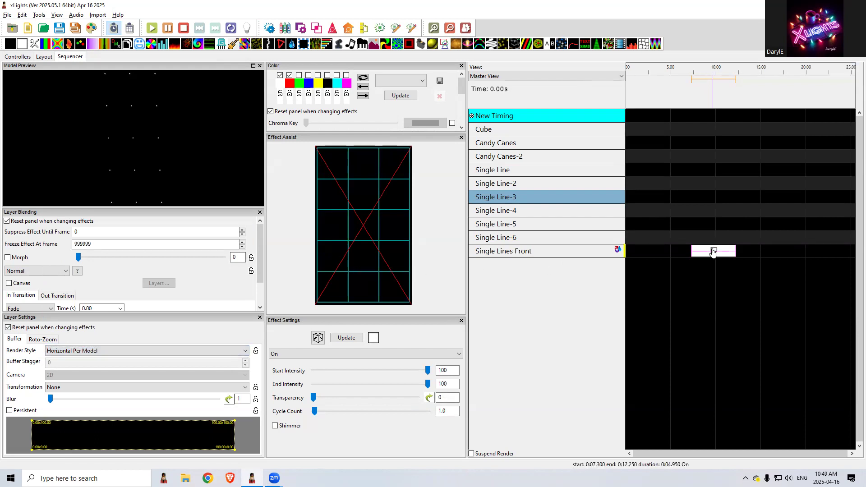
pyautogui.press('Up')
pyautogui.press('Up')
pyautogui.press('Up')
pyautogui.press('Up')
pyautogui.press('Up')
pyautogui.press('Up')
pyautogui.press('Up')
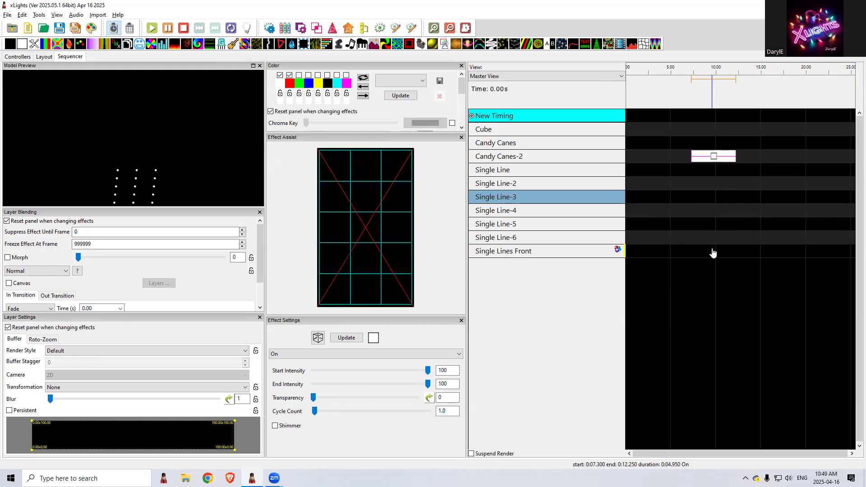
pyautogui.press('Up')
pyautogui.press('Up')
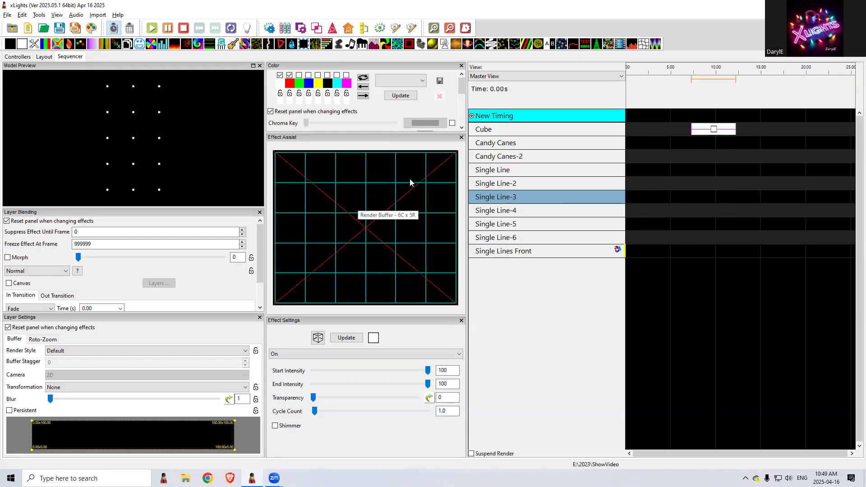
# Move the On effect down from the Cube row to the Single Lines Front group row
pyautogui.press('Down')
pyautogui.press('Down')
pyautogui.press('Down')
pyautogui.press('Down')
pyautogui.press('Down')
pyautogui.press('Down')
pyautogui.press('Down')
pyautogui.press('Down')
pyautogui.press('Down')
pyautogui.press('Up')
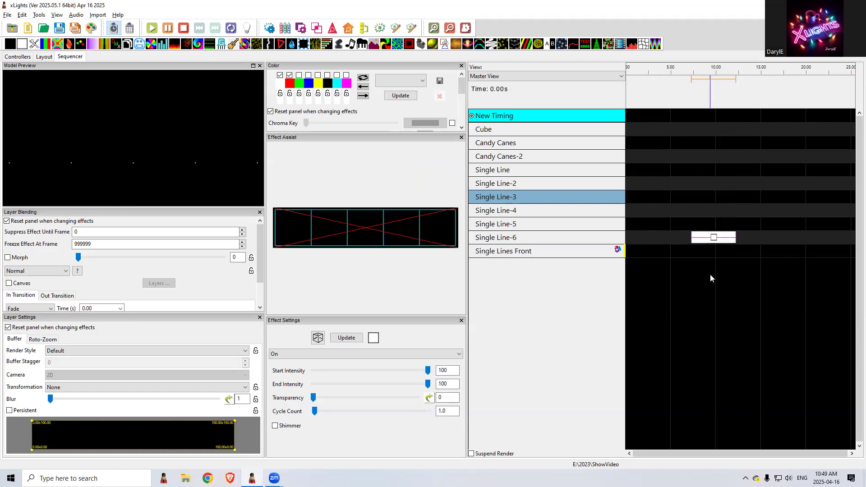
pyautogui.press('Down')
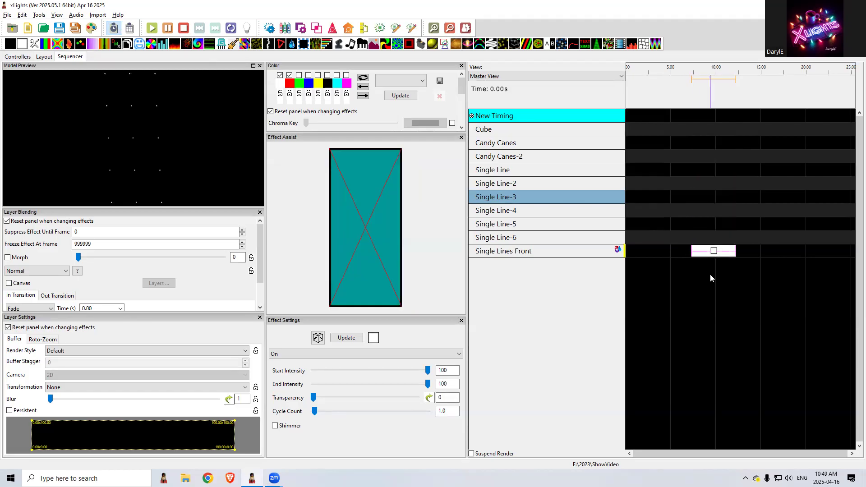
# Compare the group effect's Horizontal Per Model buffer with the Single Line-6 buffer, leaving the effect on Single Lines Front with Horizontal Per Model
pyautogui.click(123, 354)
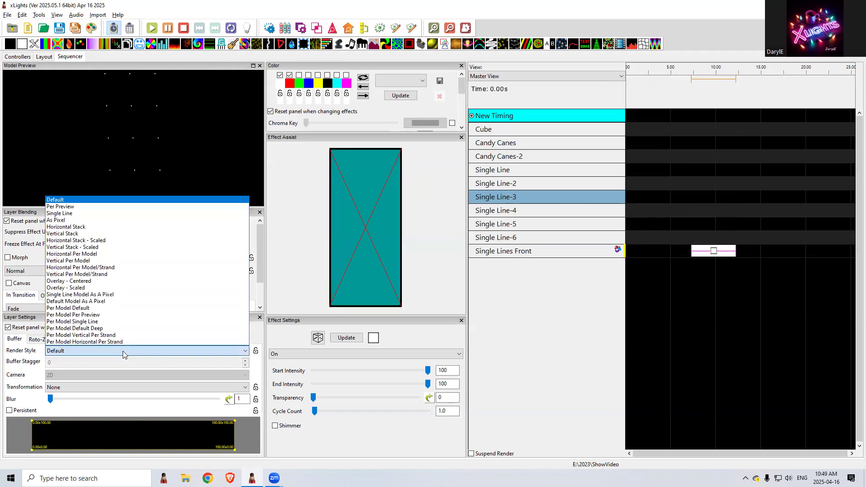
pyautogui.click(97, 255)
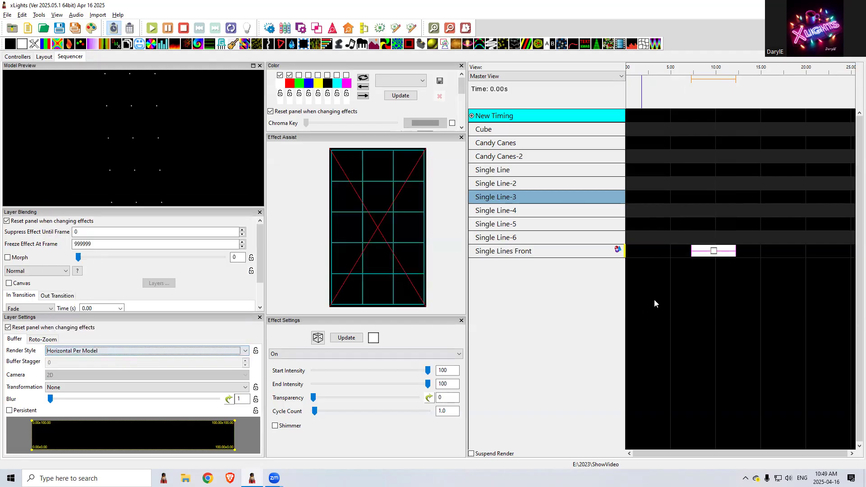
pyautogui.click(713, 252)
pyautogui.press('Up')
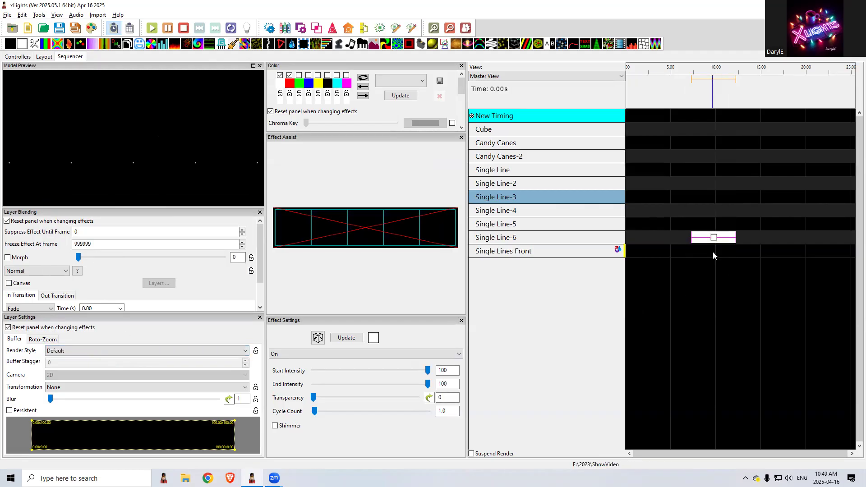
pyautogui.press('Down')
pyautogui.click(113, 351)
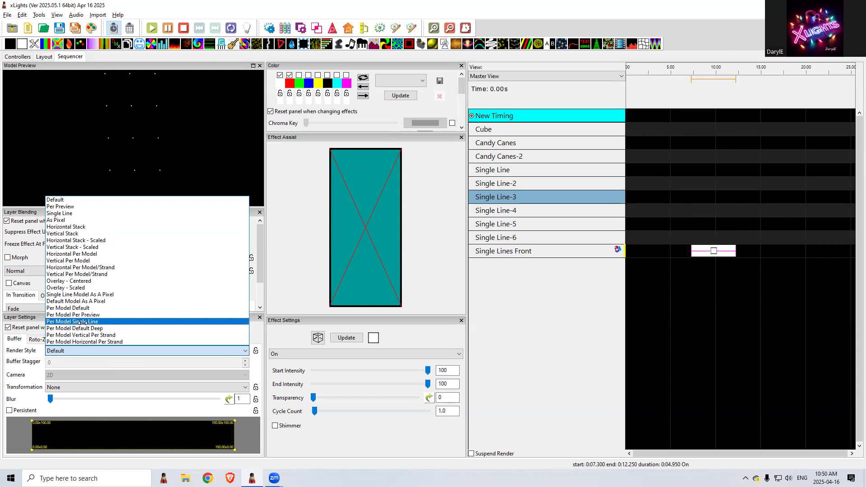
pyautogui.click(85, 254)
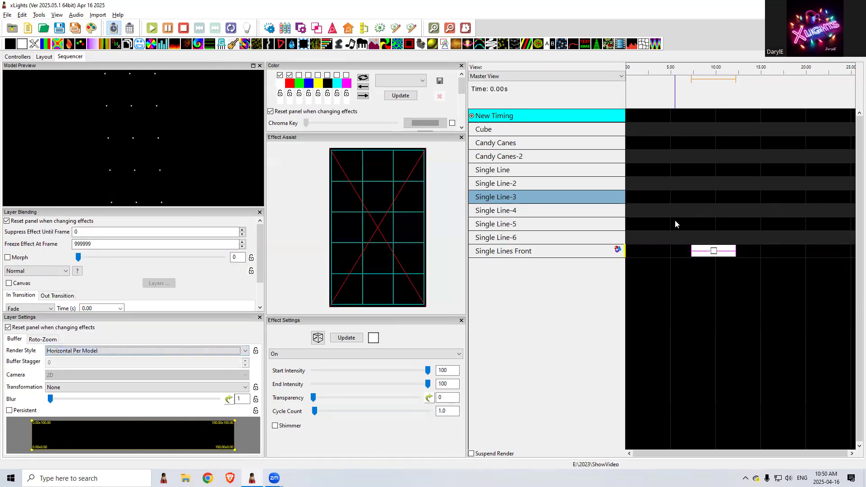
# Add a second On effect from about 3.9 to 8.15 seconds on Single Line-6 and move it up to Single Line-4
pyautogui.click(662, 239)
pyautogui.moveTo(660, 236); pyautogui.dragTo(699, 238)
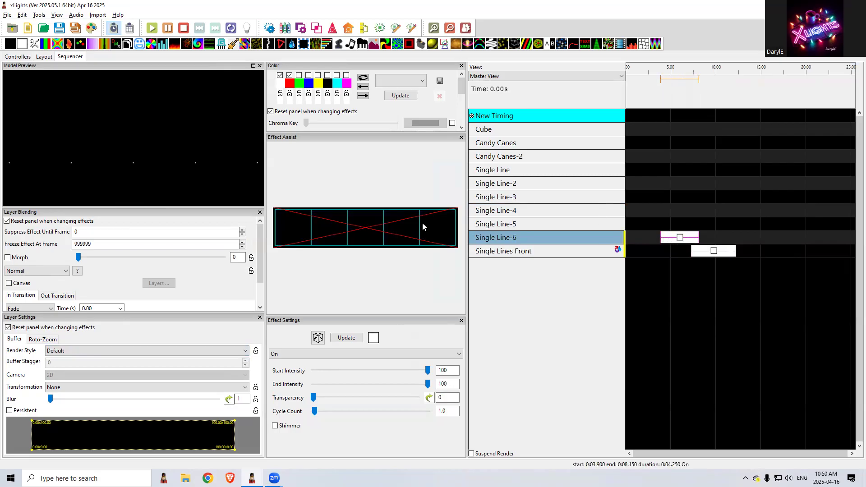
pyautogui.hotkey('shift', 'Up')
pyautogui.hotkey('shift', 'Up')
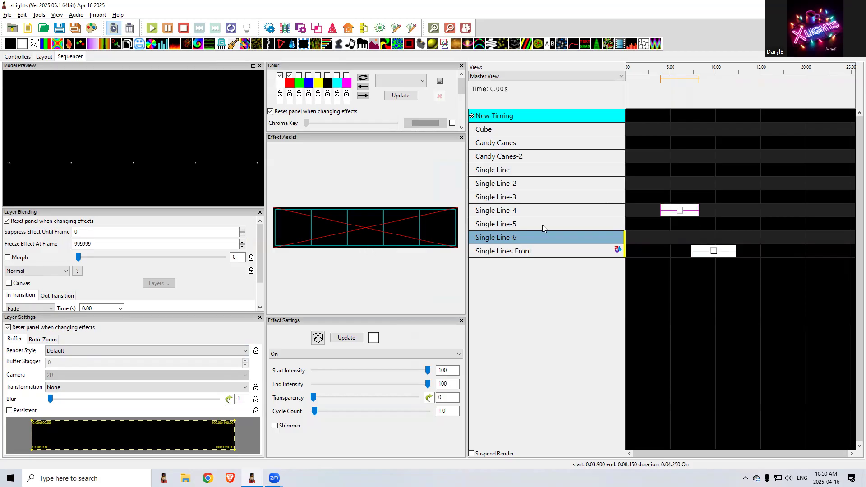
# Expand the Single Lines Front group's models and set its effect's render style to Default
pyautogui.doubleClick(553, 252)
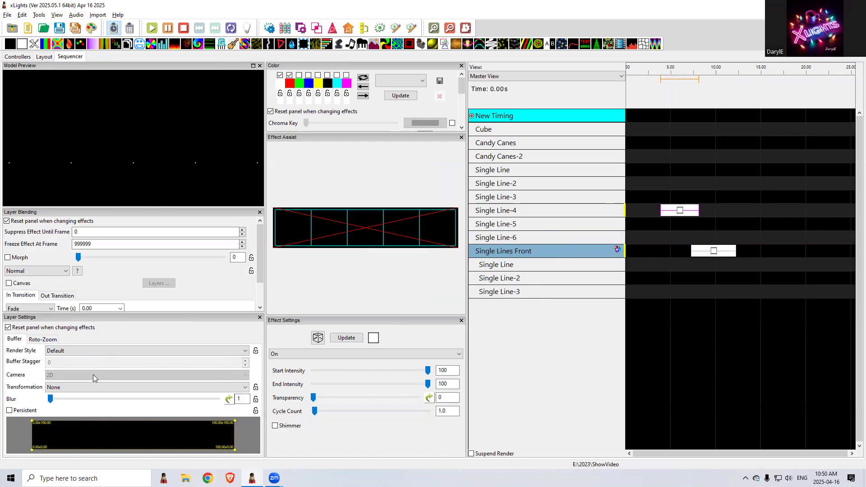
pyautogui.click(718, 251)
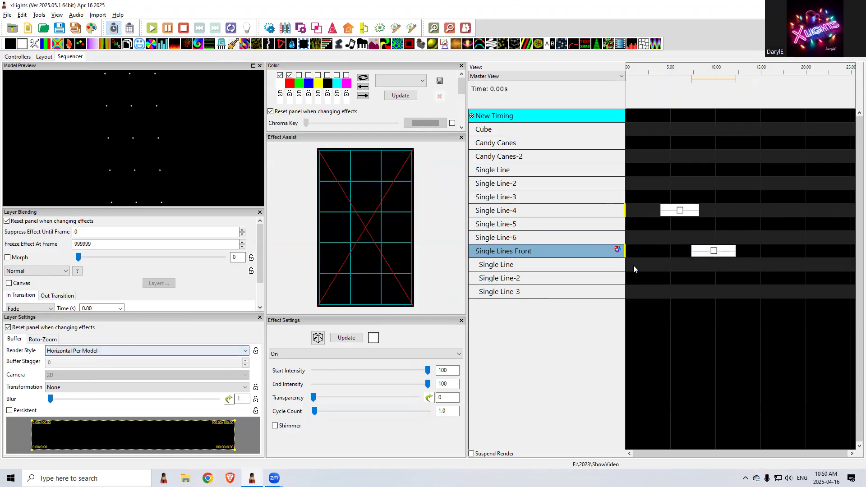
pyautogui.click(203, 351)
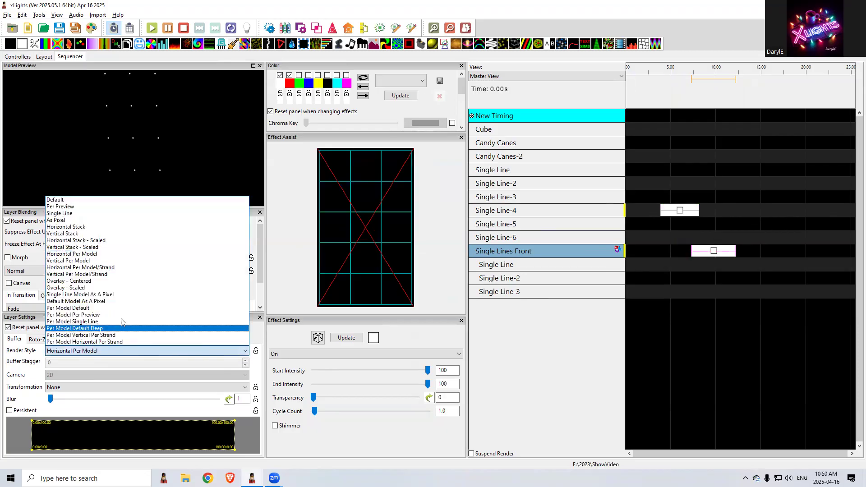
pyautogui.click(57, 200)
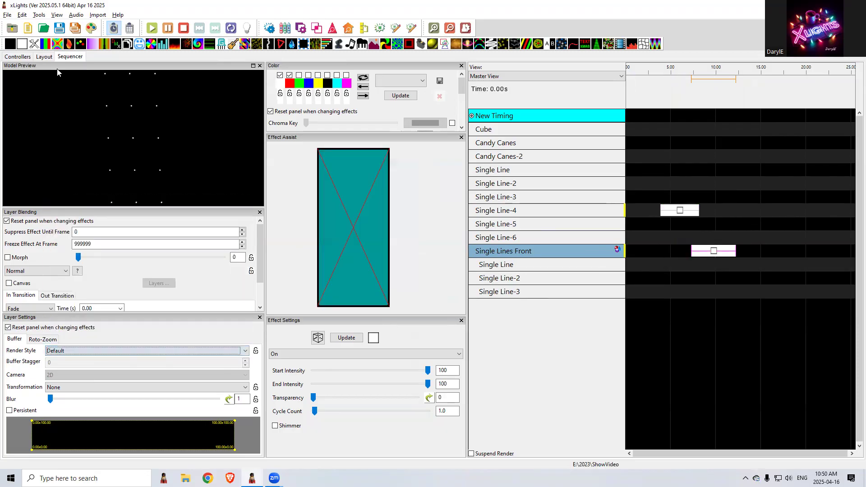
# Set the Single Lines Front group's default layout mode to Horizontal Stack in the layout and check its effect's render buffer in the sequencer
pyautogui.click(45, 57)
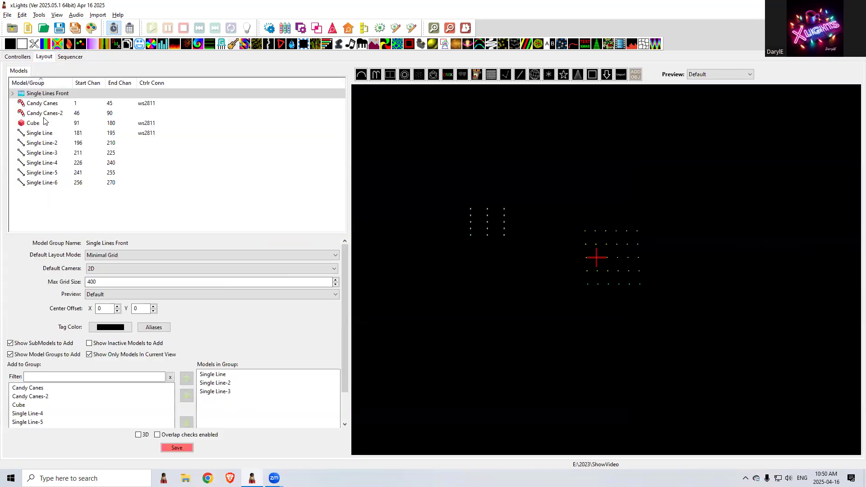
pyautogui.click(52, 93)
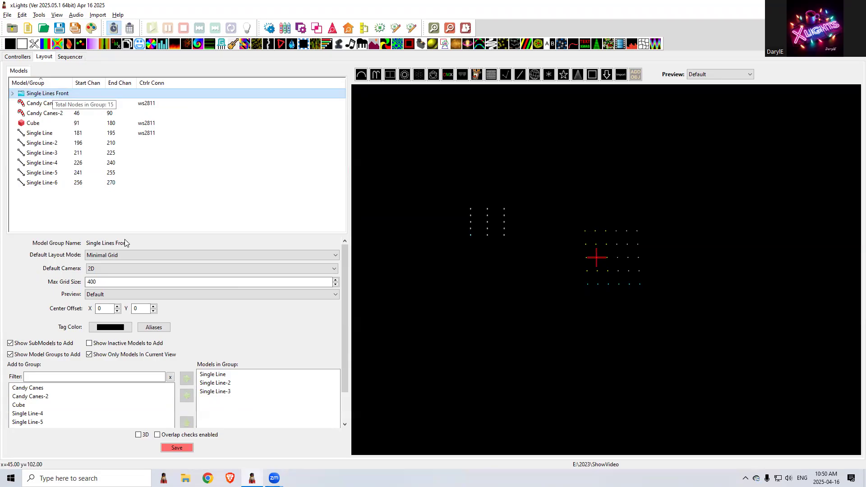
pyautogui.click(131, 259)
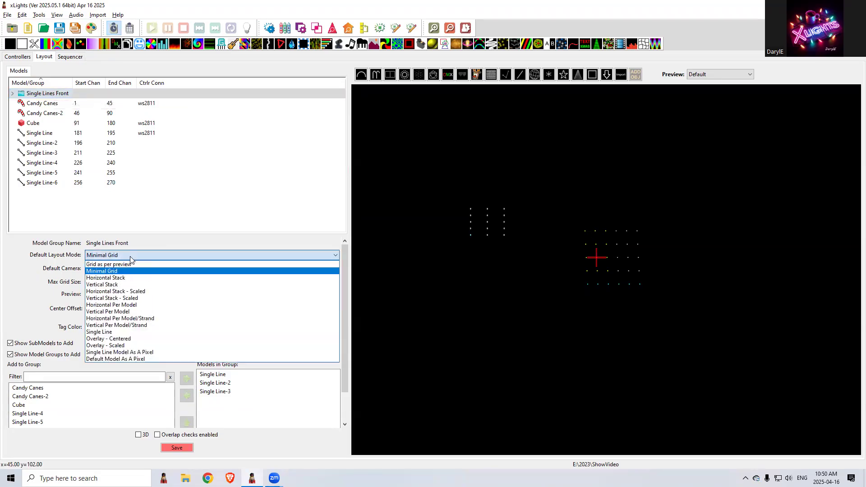
pyautogui.click(134, 309)
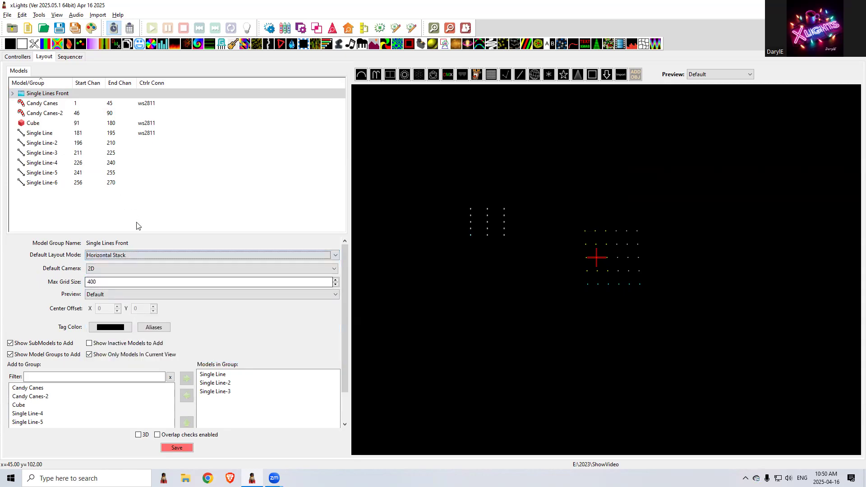
pyautogui.click(131, 259)
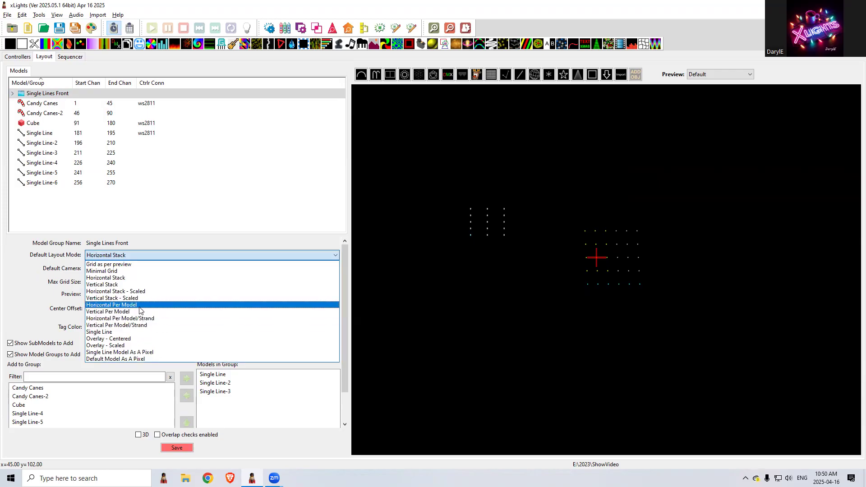
pyautogui.press('Escape')
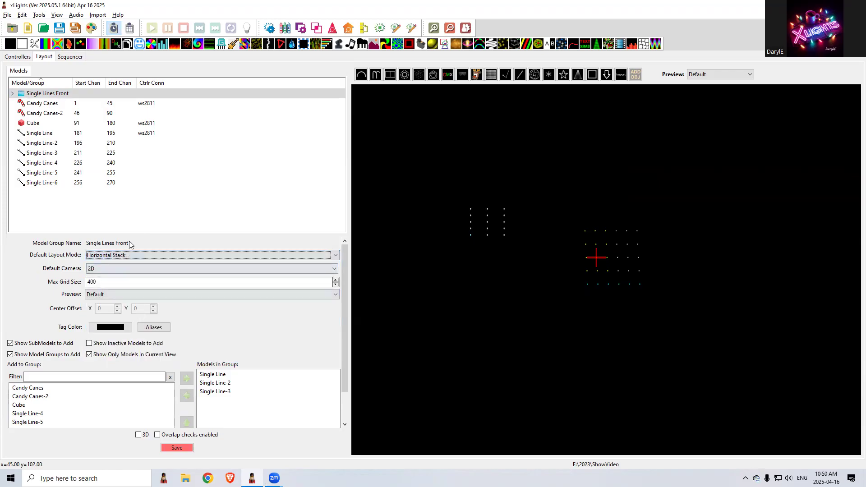
pyautogui.click(71, 57)
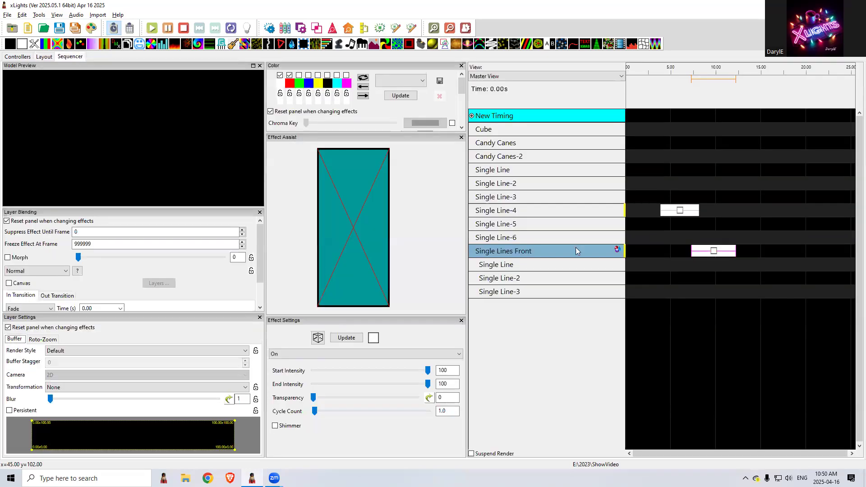
pyautogui.click(714, 252)
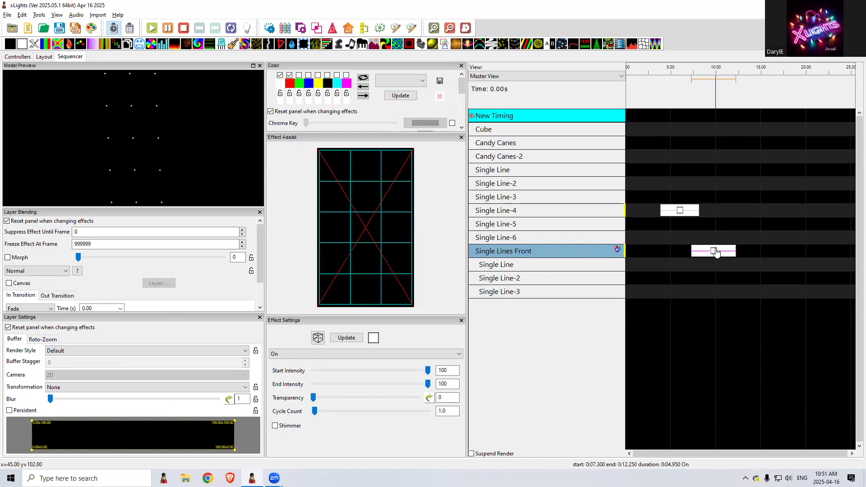
# Move the Single Line-4 effect up through the candy cane rows to Cube, comparing its render buffers with the Single Lines Front effect's buffer
pyautogui.click(680, 215)
pyautogui.hotkey('alt', 'Up')
pyautogui.hotkey('alt', 'Up')
pyautogui.hotkey('alt', 'Up')
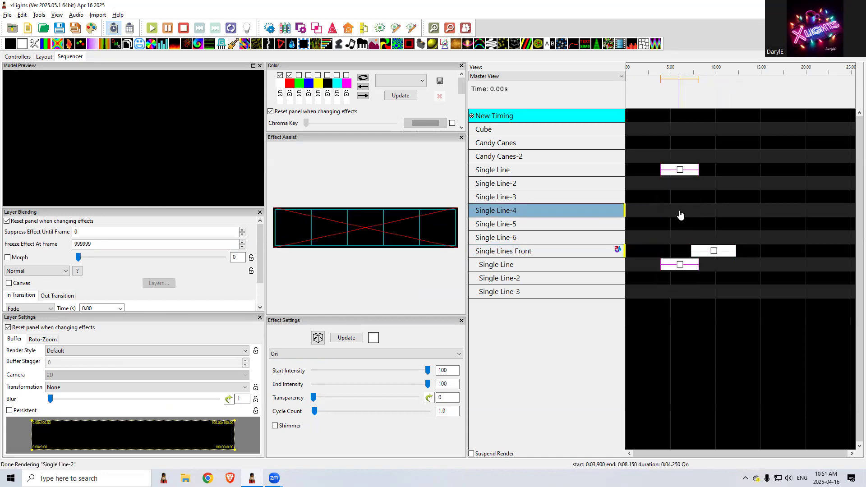
pyautogui.hotkey('alt', 'Up')
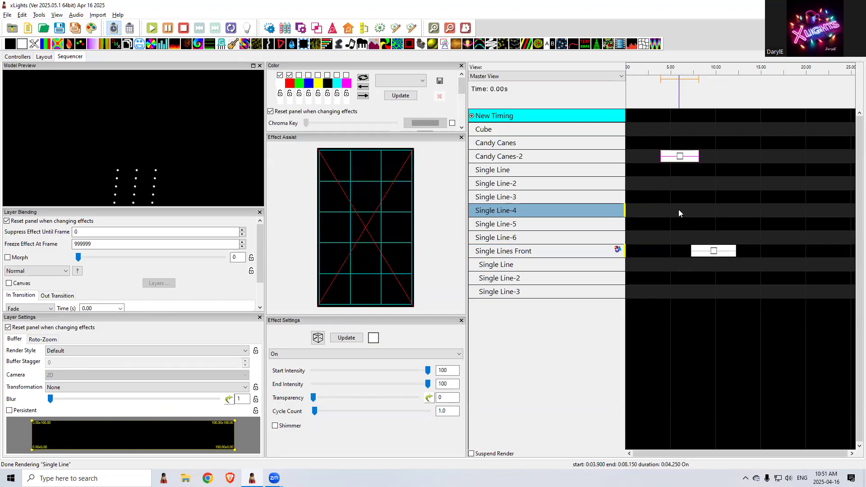
pyautogui.hotkey('alt', 'Up')
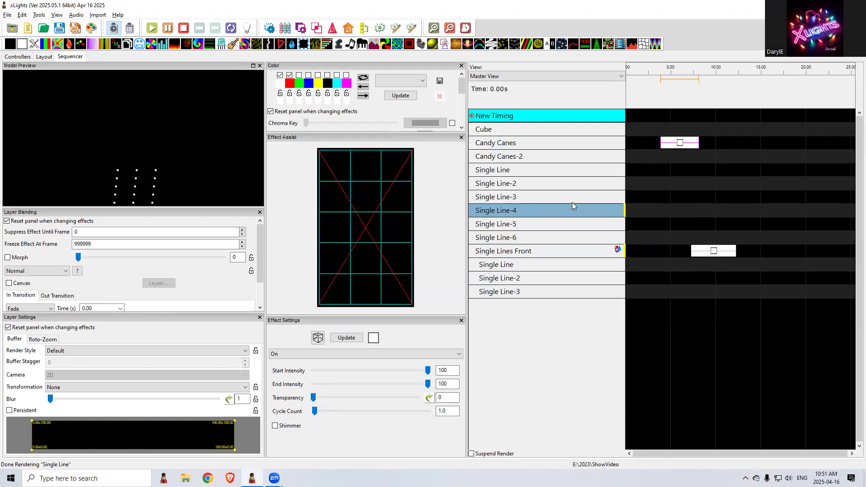
pyautogui.hotkey('alt', 'Up')
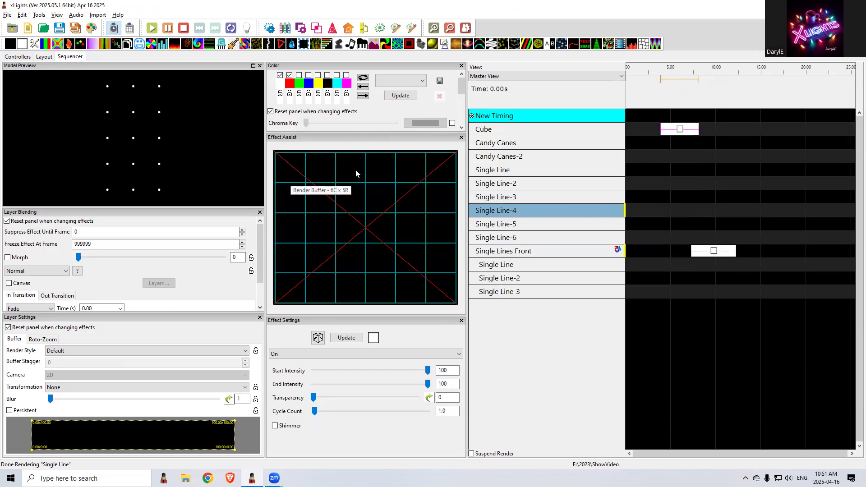
pyautogui.click(714, 251)
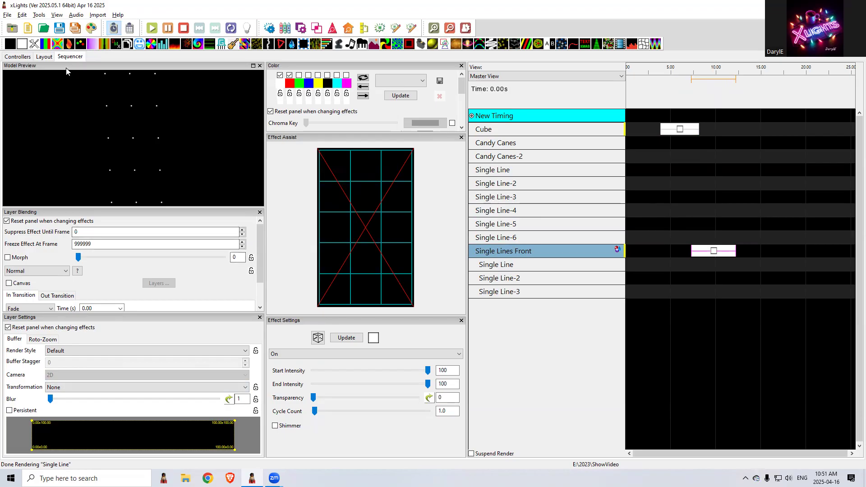
# Draw a short, nearly horizontal two-point Poly Line model in the layout above the cube
pyautogui.click(46, 57)
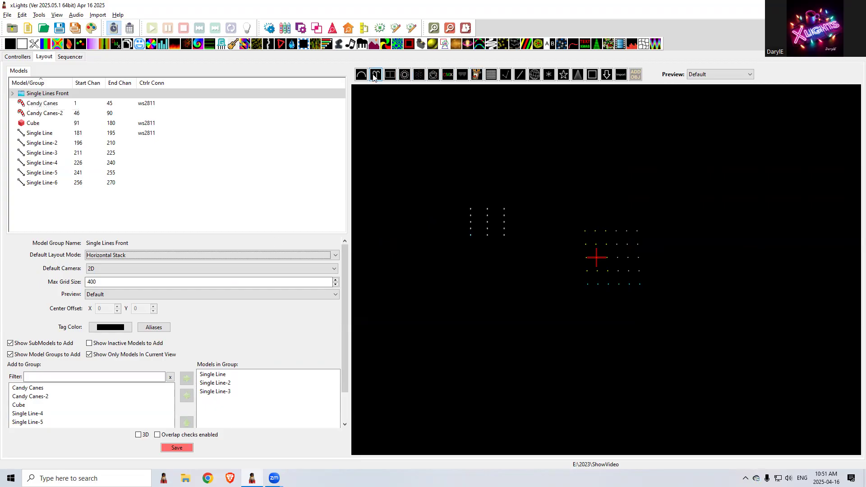
pyautogui.click(505, 74)
pyautogui.click(605, 125)
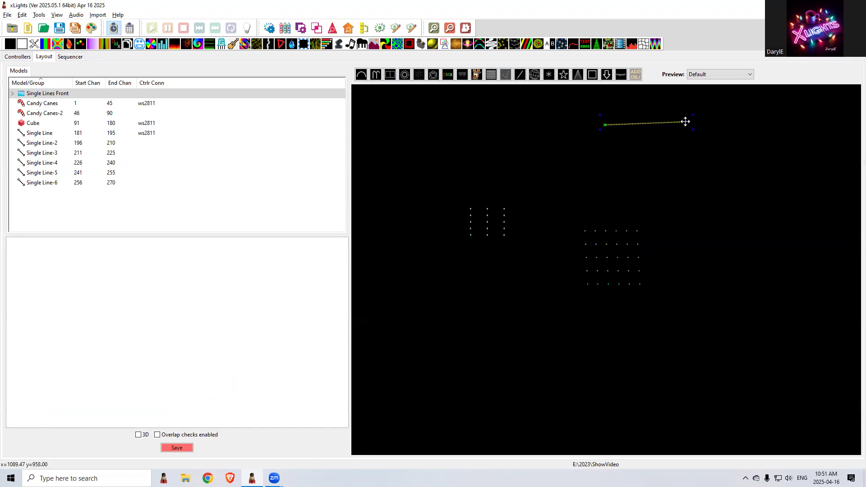
pyautogui.click(667, 126)
pyautogui.press('Escape')
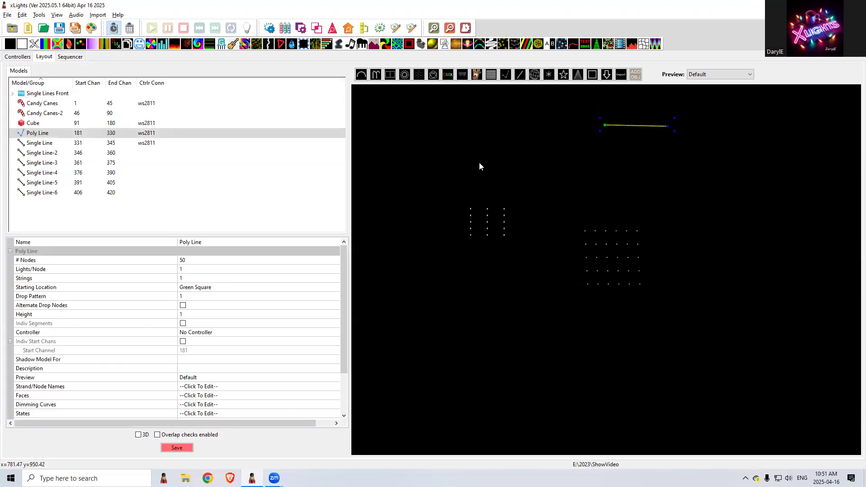
# Set the Poly Line's number of nodes to 15 and its drop pattern to 5
pyautogui.click(200, 259)
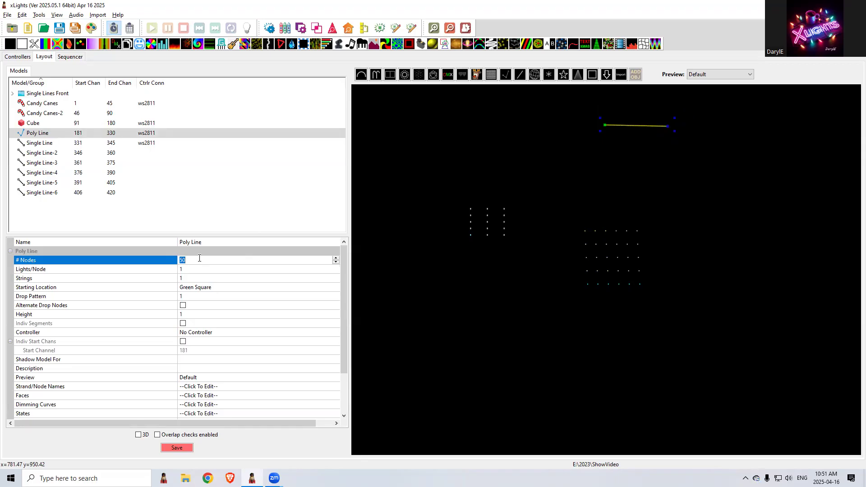
pyautogui.write('15')
pyautogui.press('Tab')
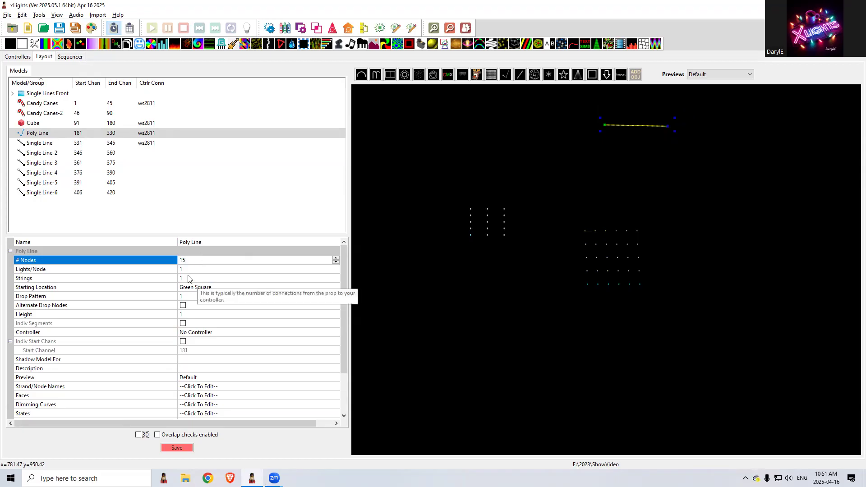
pyautogui.click(190, 296)
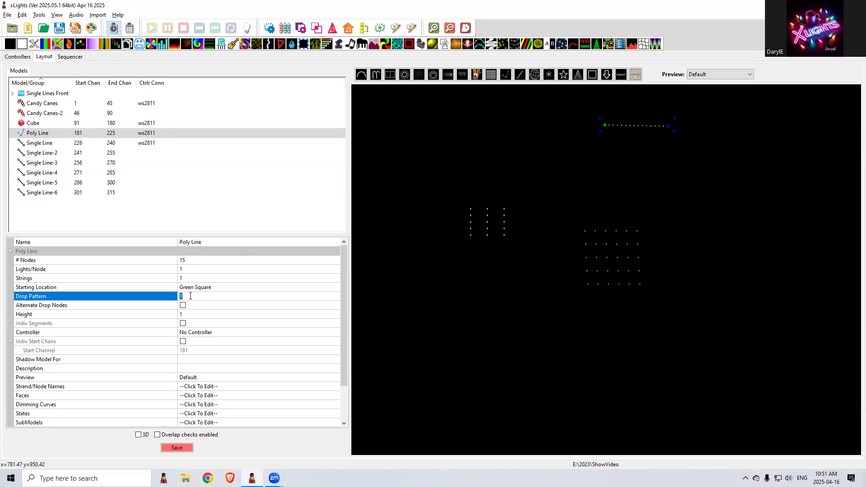
pyautogui.write('5')
pyautogui.press('Tab')
pyautogui.click(225, 305)
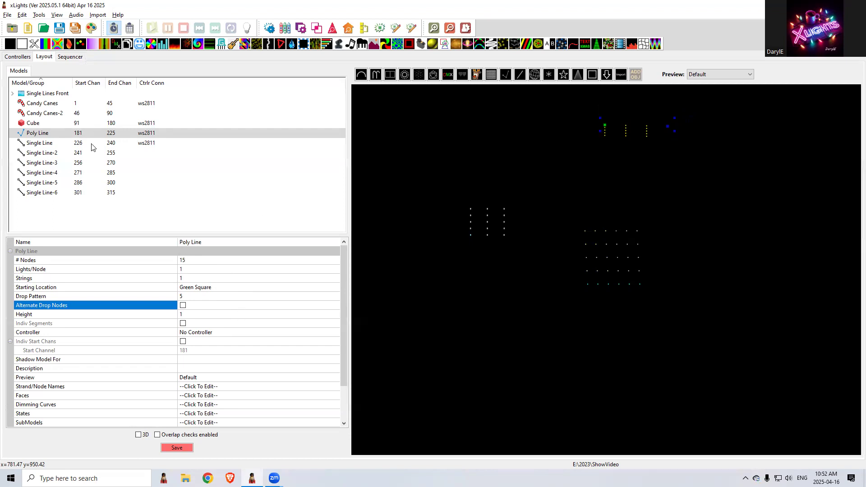
# Add Poly Line to the sequencer's Master View and place an On effect on its row from 6.45 s to 13.95 s
pyautogui.click(64, 57)
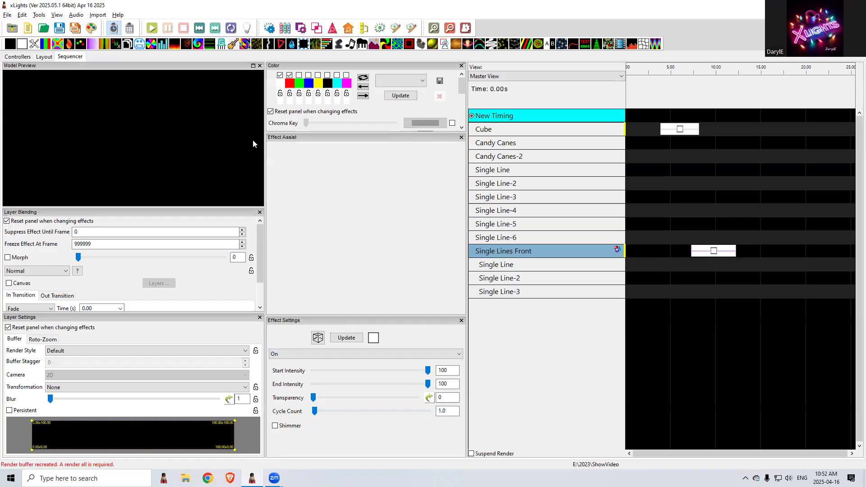
pyautogui.rightClick(505, 258)
pyautogui.click(546, 372)
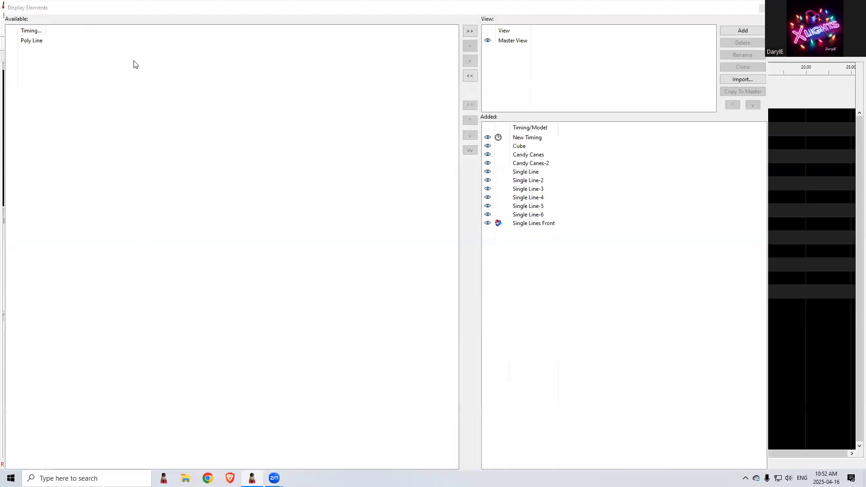
pyautogui.click(39, 43)
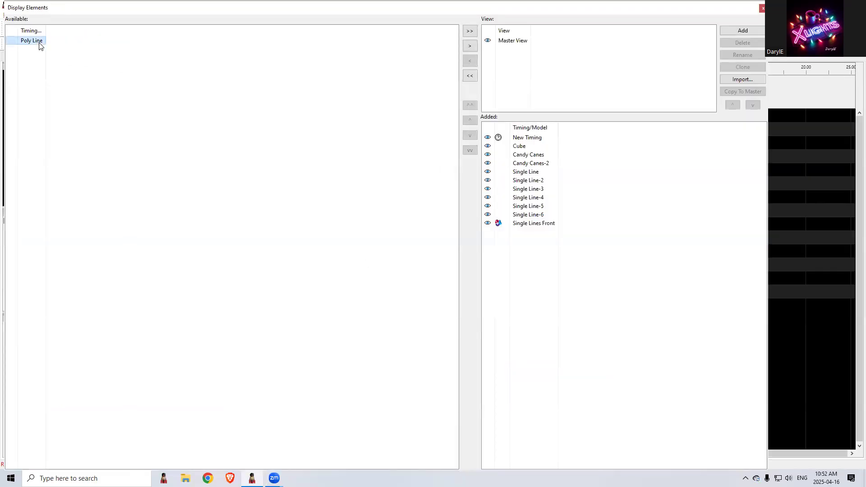
pyautogui.doubleClick(39, 43)
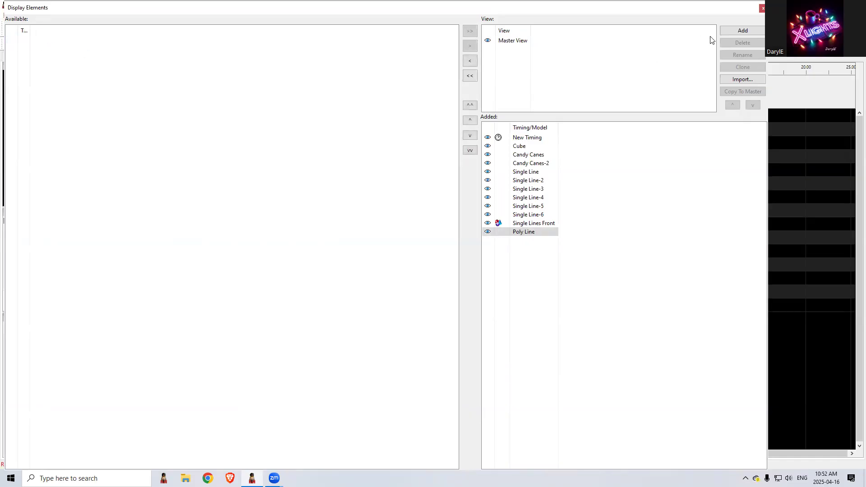
pyautogui.click(761, 9)
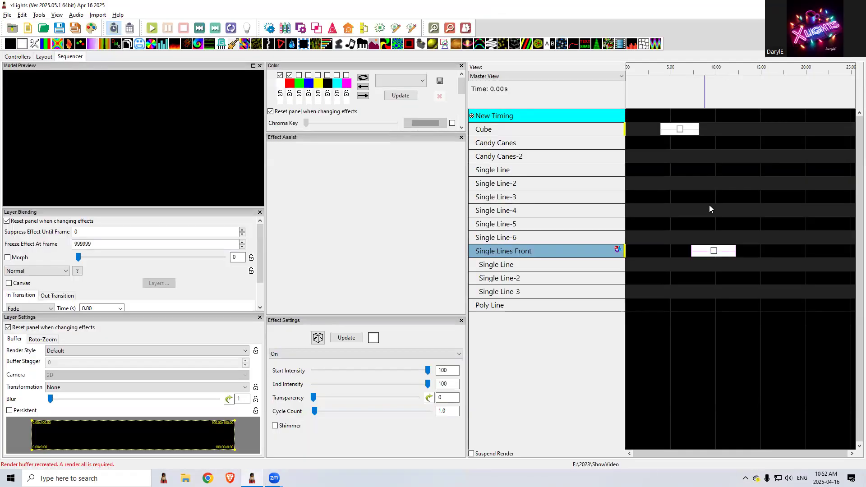
pyautogui.click(684, 306)
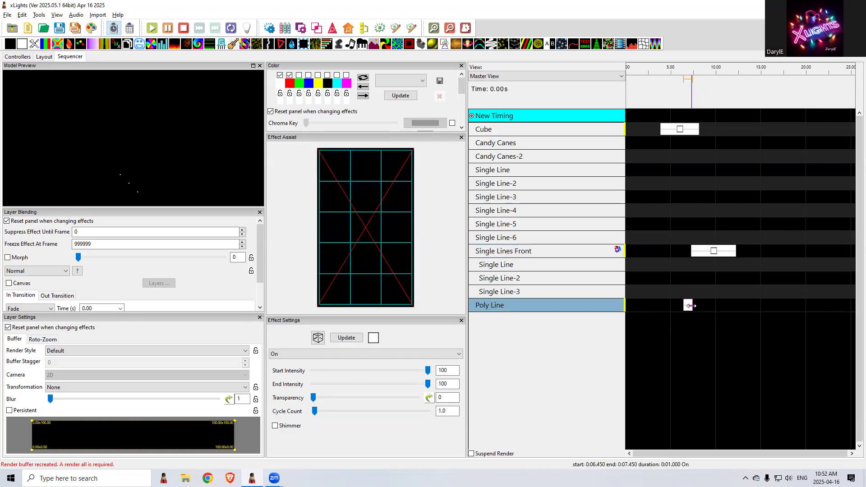
pyautogui.moveTo(691, 305); pyautogui.dragTo(751, 305)
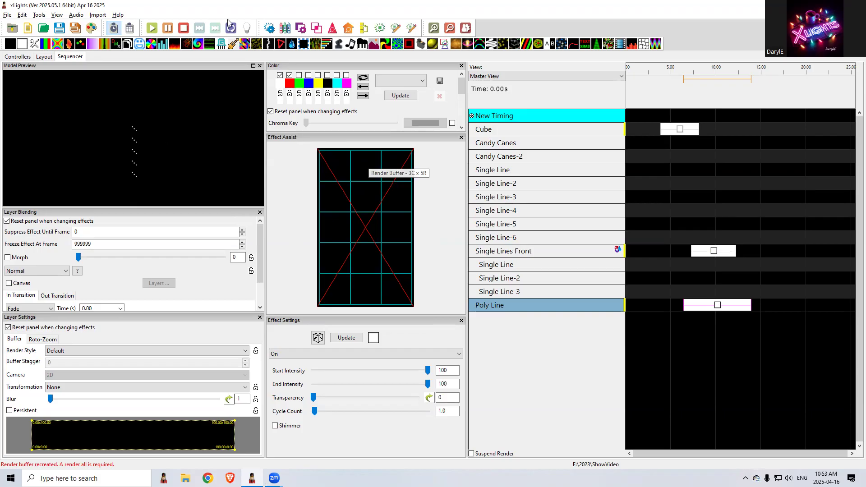
# Draw a short horizontal Icicles model in the upper-left area of the layout
pyautogui.click(42, 56)
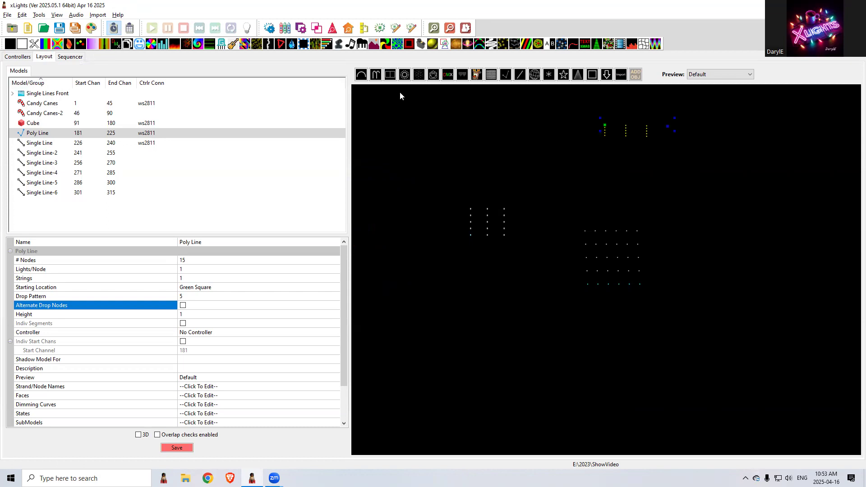
pyautogui.click(462, 74)
pyautogui.moveTo(395, 128); pyautogui.dragTo(453, 127)
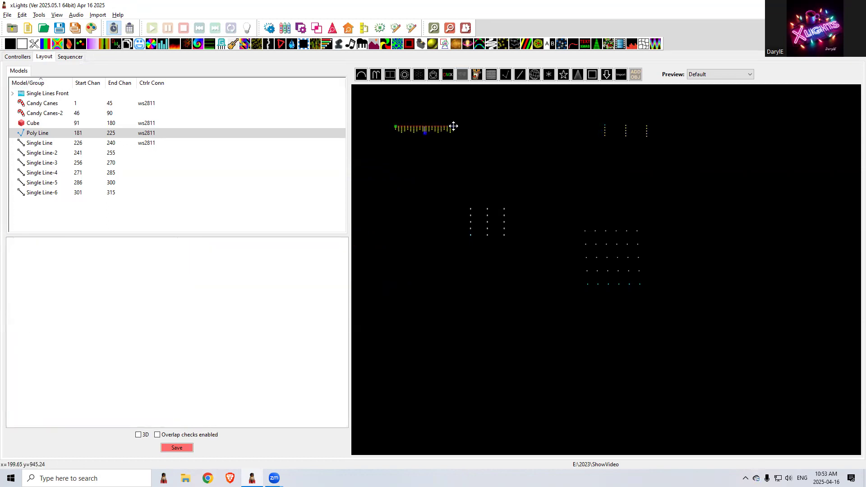
# Set the Icicles model's nodes per string to 15 and its drop pattern to 5
pyautogui.click(204, 269)
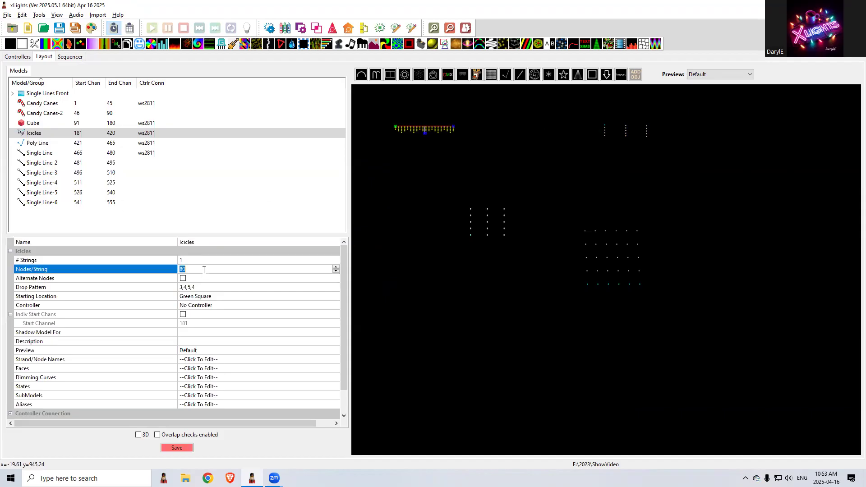
pyautogui.write('15')
pyautogui.press('Return')
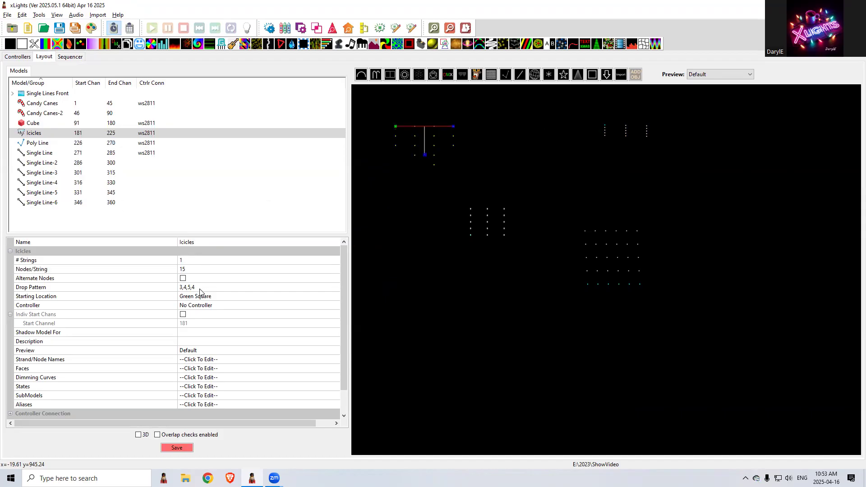
pyautogui.click(200, 289)
pyautogui.write('5')
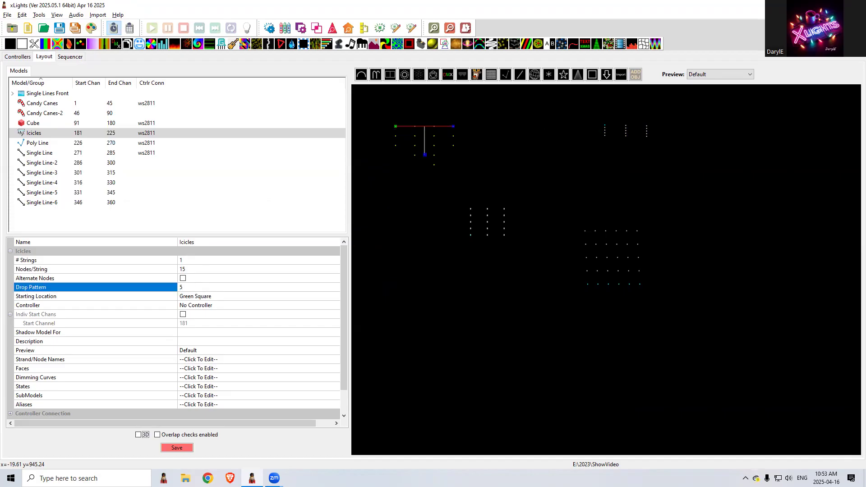
pyautogui.click(232, 298)
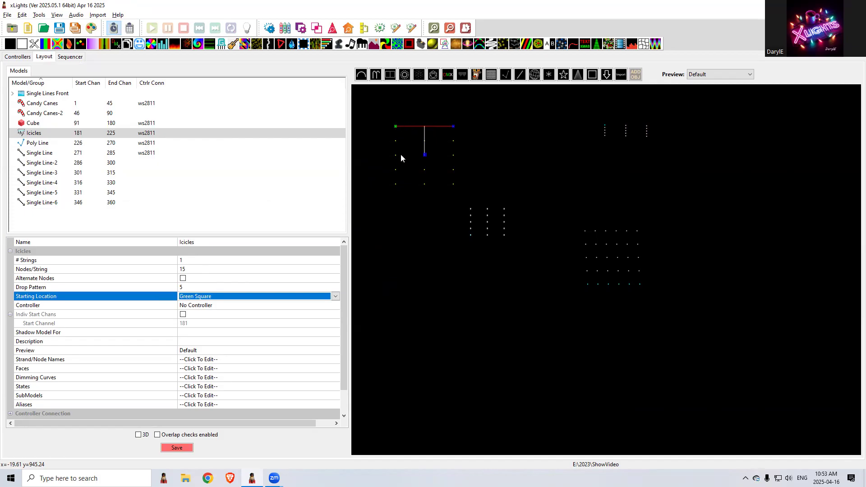
# Add Icicles to the sequencer's Master View and move the Poly Line effect down onto the Icicles row
pyautogui.click(67, 58)
pyautogui.rightClick(558, 289)
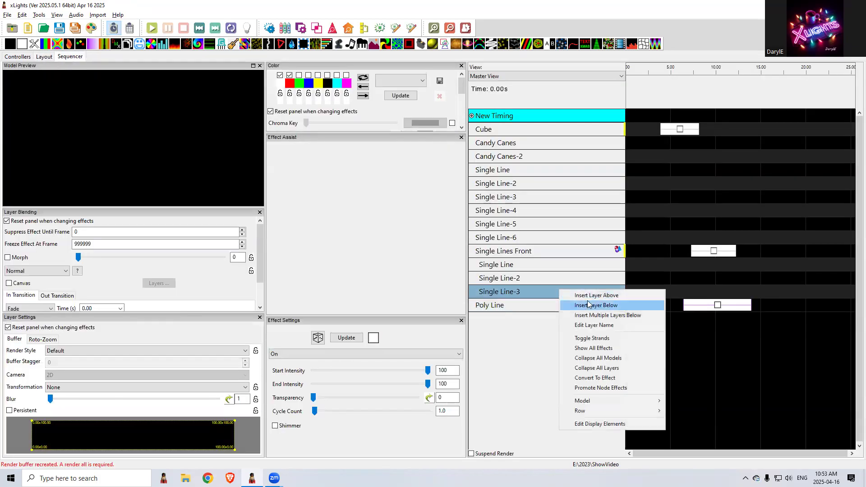
pyautogui.click(602, 426)
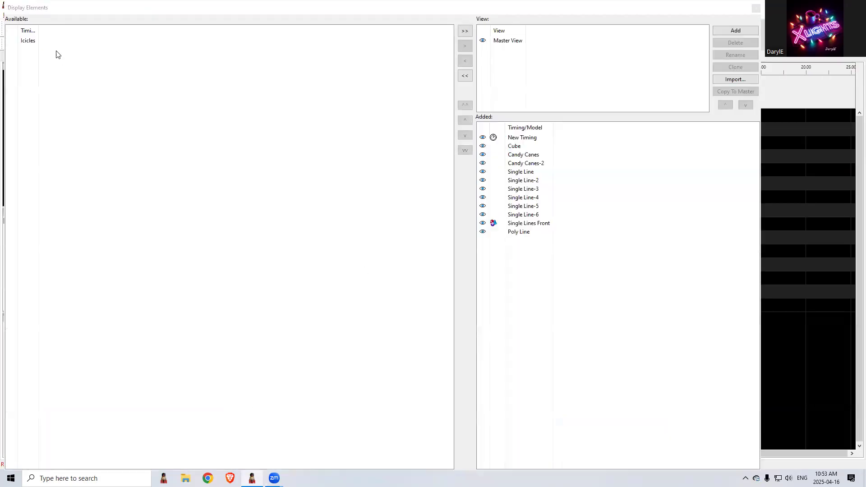
pyautogui.click(30, 42)
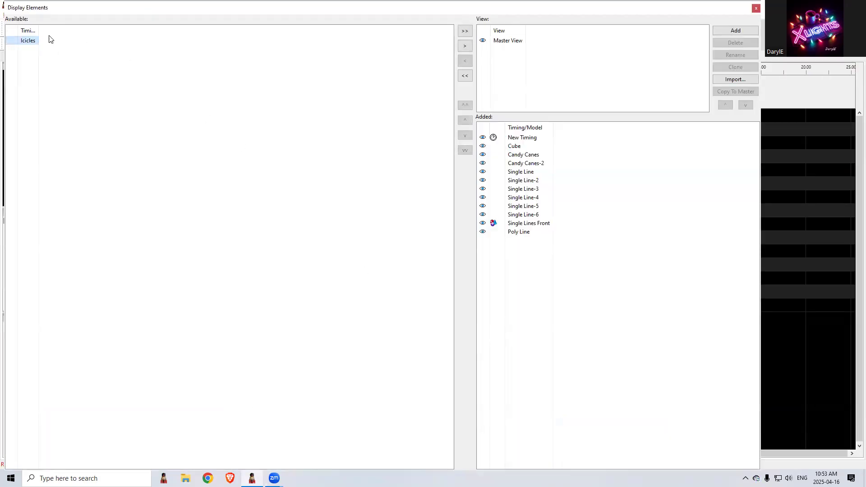
pyautogui.doubleClick(32, 40)
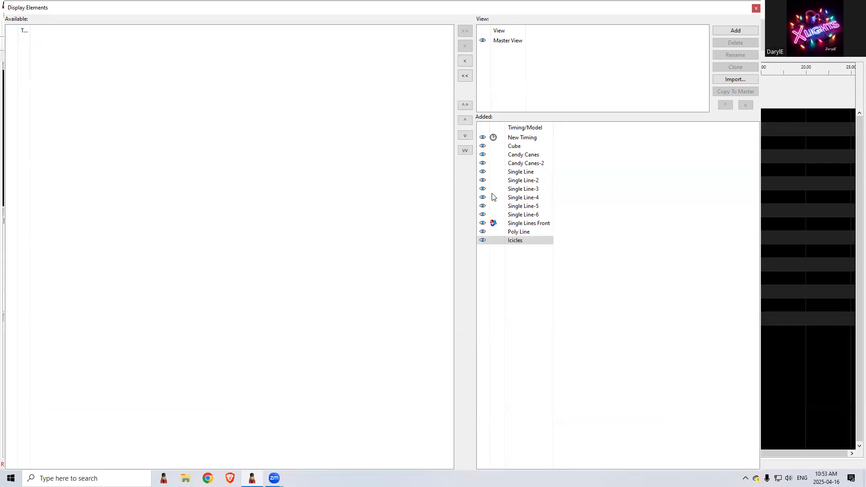
pyautogui.click(756, 8)
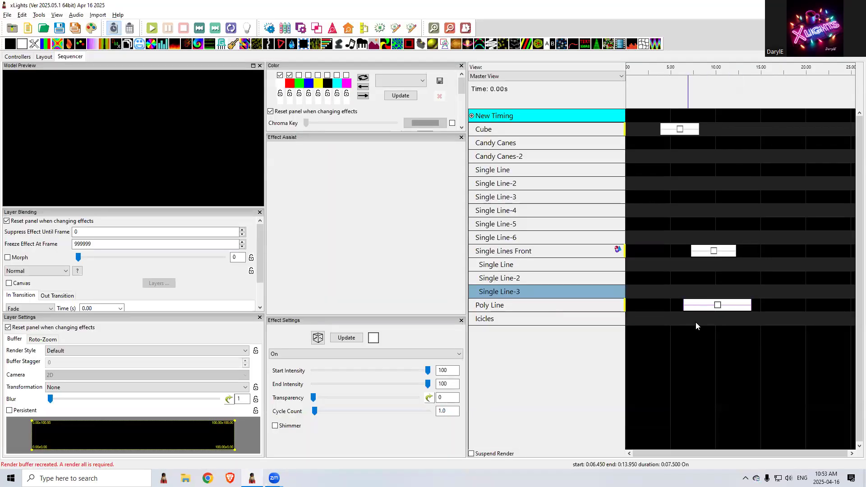
pyautogui.click(718, 306)
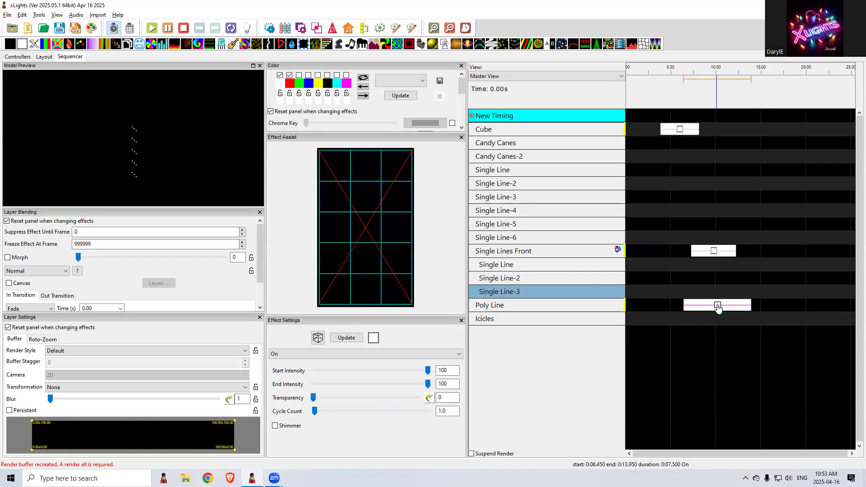
pyautogui.moveTo(717, 306); pyautogui.dragTo(718, 319)
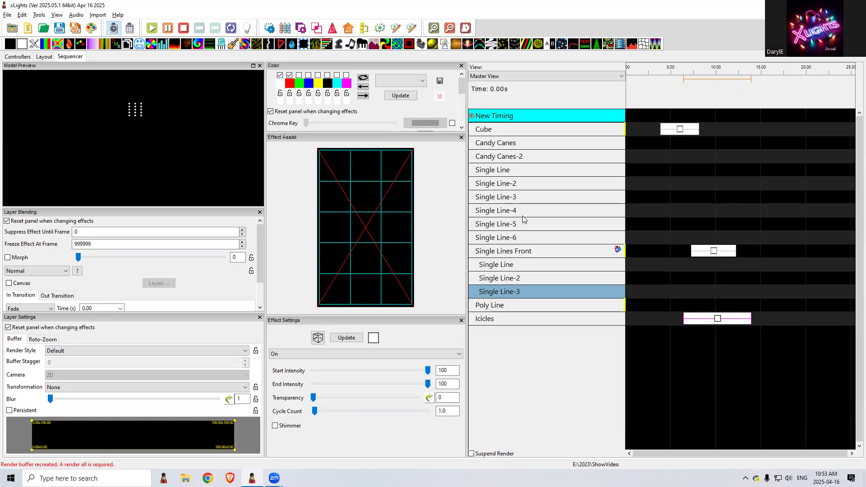
# Move the Single Lines Front effect up to Single Line-6 and compare its render buffer with the Cube effect's buffer
pyautogui.click(712, 252)
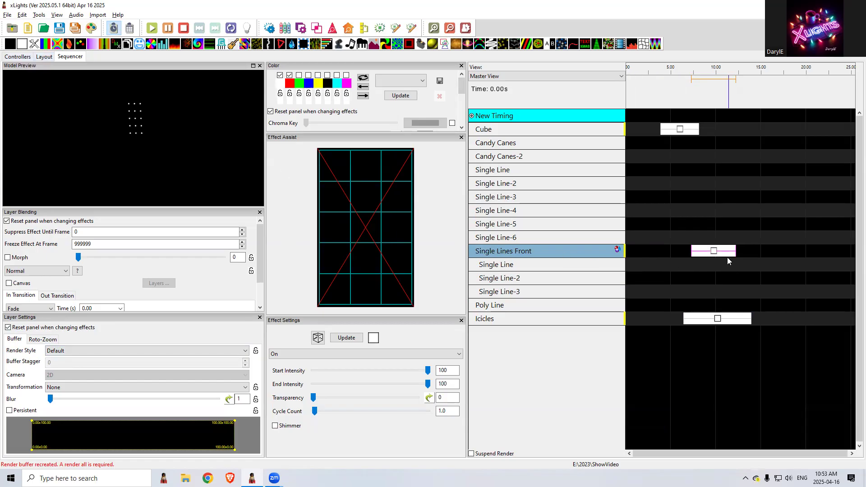
pyautogui.moveTo(727, 256); pyautogui.dragTo(724, 238)
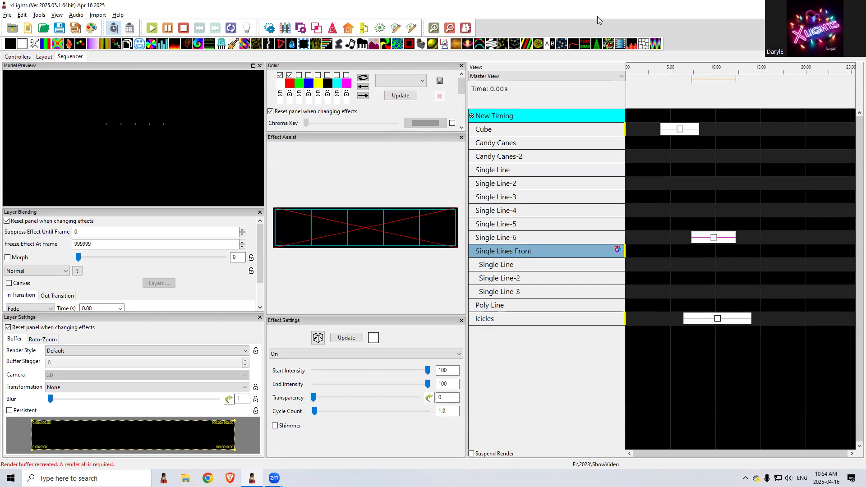
pyautogui.click(680, 130)
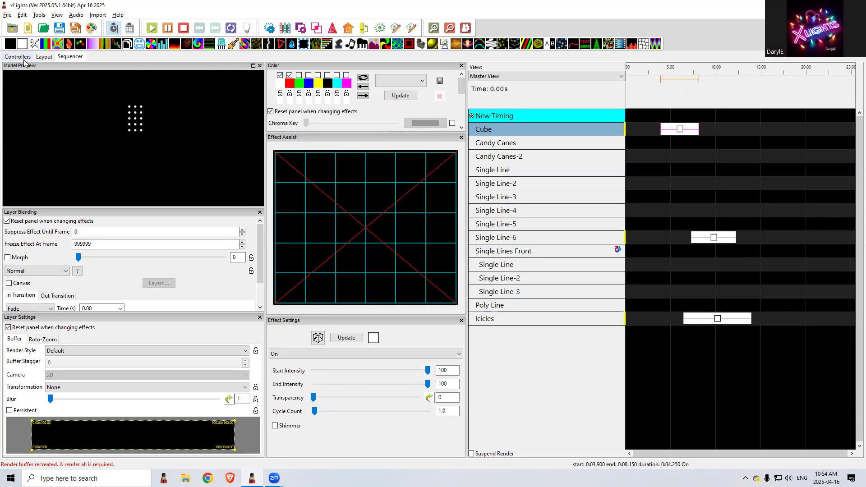
# Start generating submodels for the Cube in the layout, using the base name "stk 1"
pyautogui.click(44, 57)
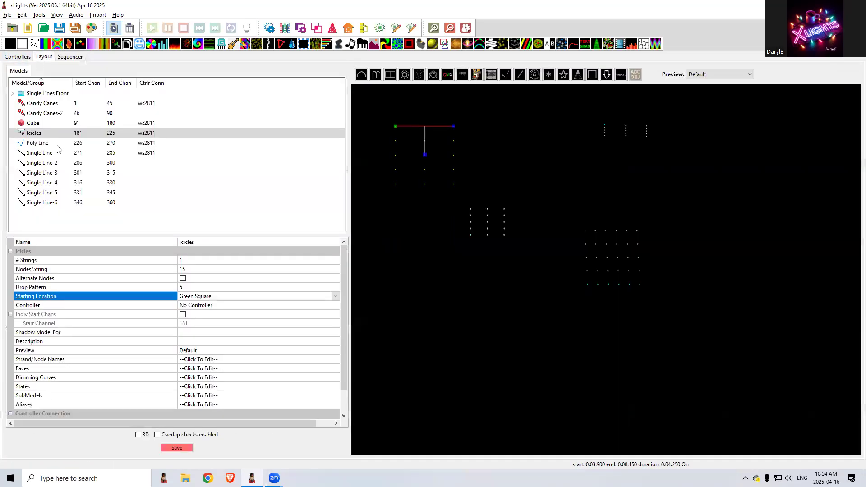
pyautogui.click(37, 123)
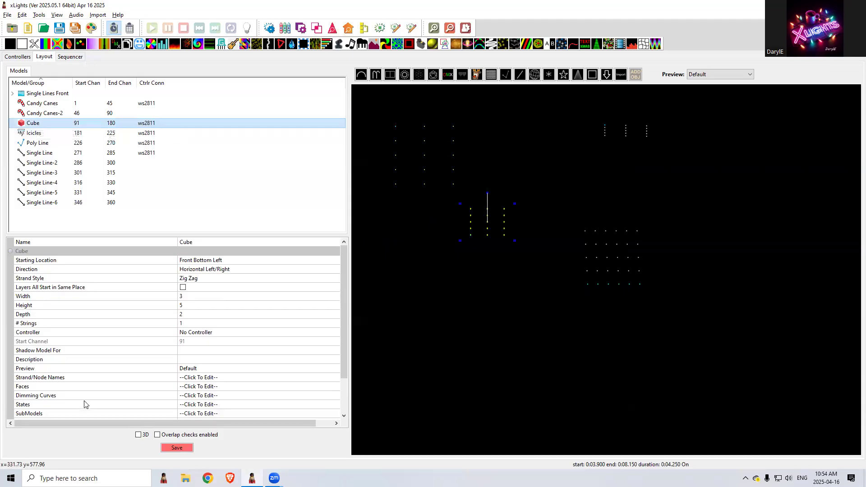
pyautogui.click(135, 413)
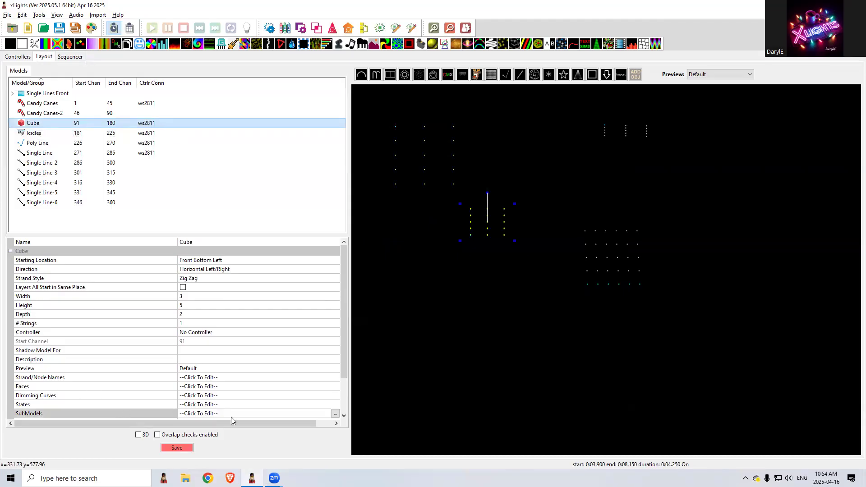
pyautogui.click(334, 414)
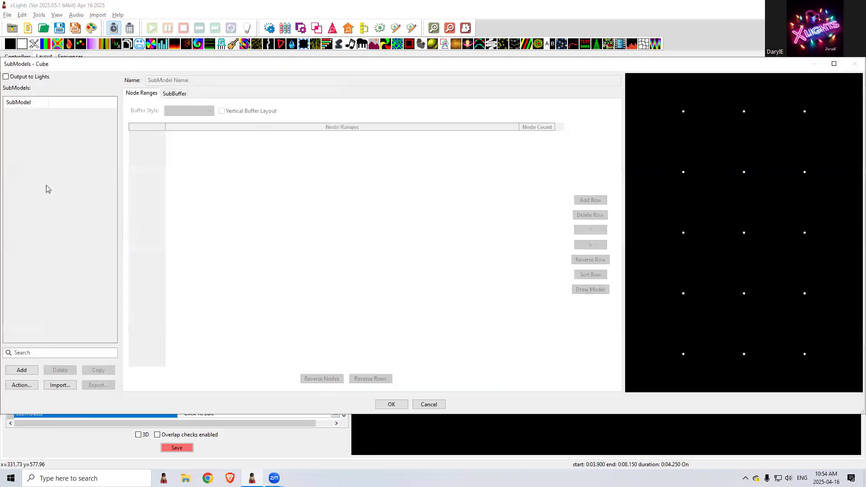
pyautogui.click(21, 387)
pyautogui.click(41, 391)
pyautogui.click(97, 111)
pyautogui.press('BackSpace')
pyautogui.press('BackSpace')
pyautogui.press('BackSpace')
pyautogui.press('BackSpace')
pyautogui.press('BackSpace')
pyautogui.press('BackSpace')
pyautogui.write('stk 1')
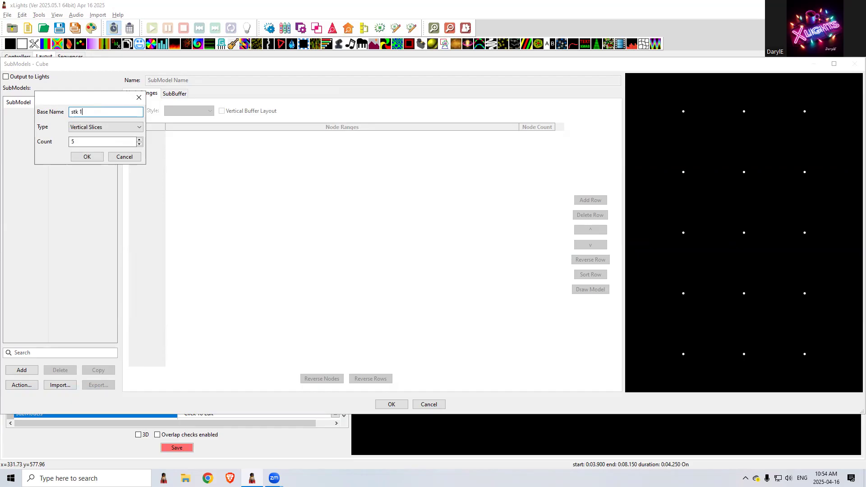
# Generate the Cube's submodels with type Nodes and a count of 6
pyautogui.click(79, 130)
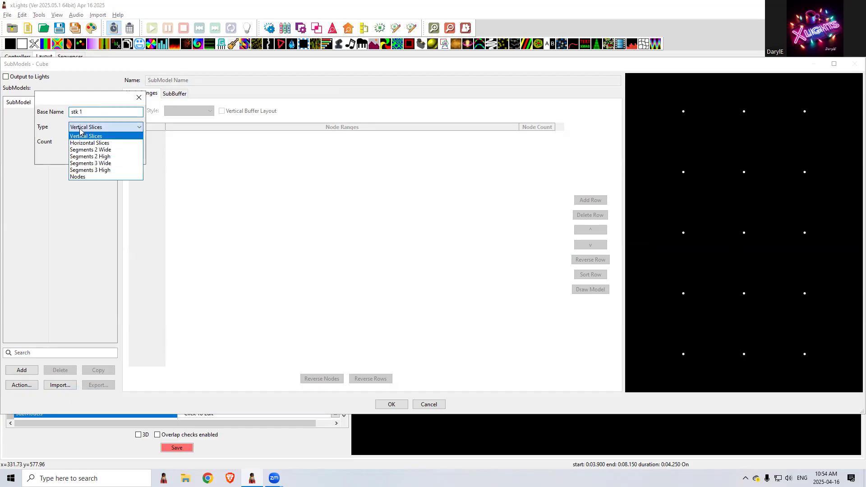
pyautogui.click(87, 178)
pyautogui.press('Tab')
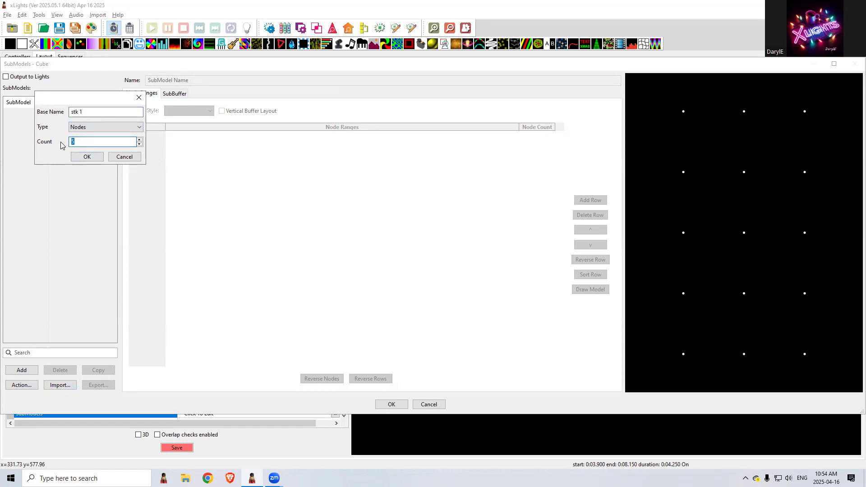
pyautogui.write('6')
pyautogui.click(87, 157)
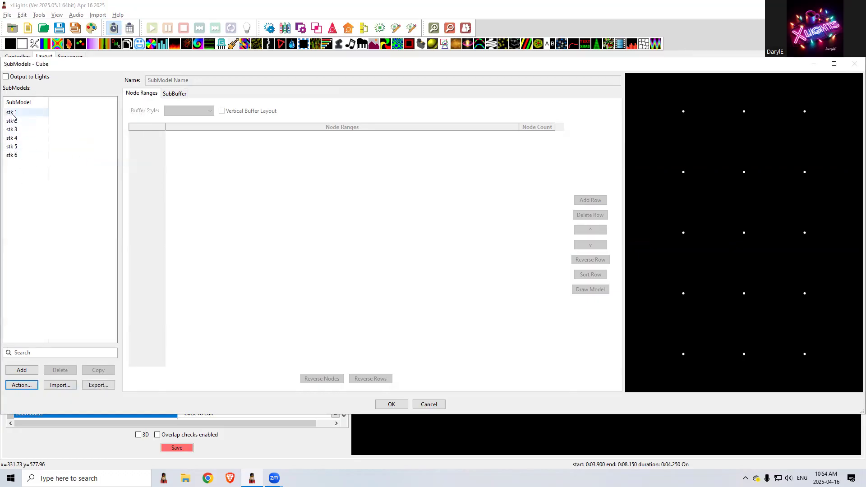
# Check the node ranges of the generated stk submodels and accept them for the Cube
pyautogui.click(12, 115)
pyautogui.click(28, 125)
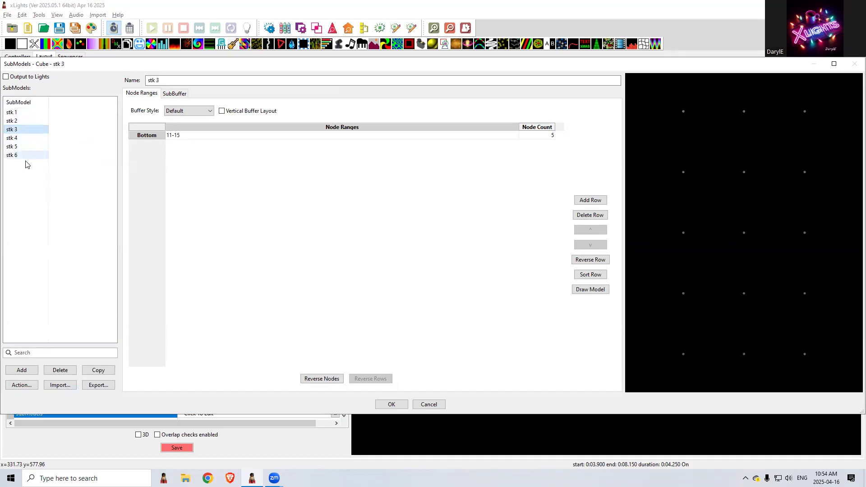
pyautogui.click(391, 403)
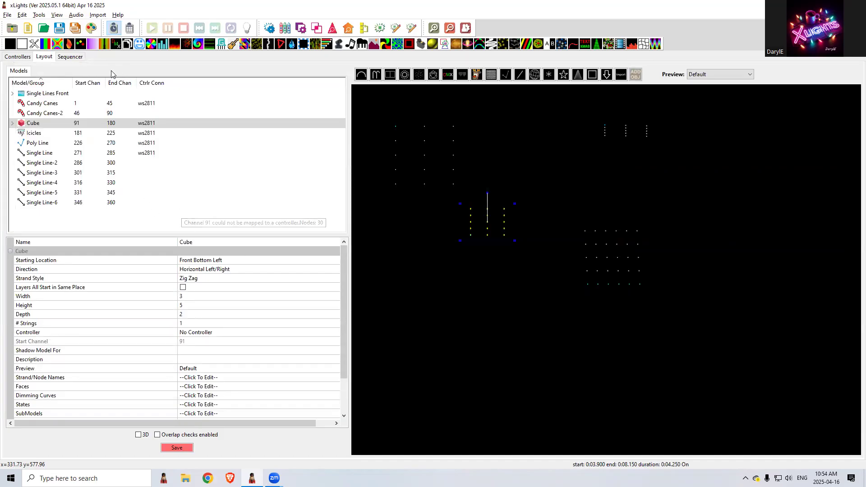
# Expand the Cube row in the sequencer to show its submodels and strands
pyautogui.click(75, 58)
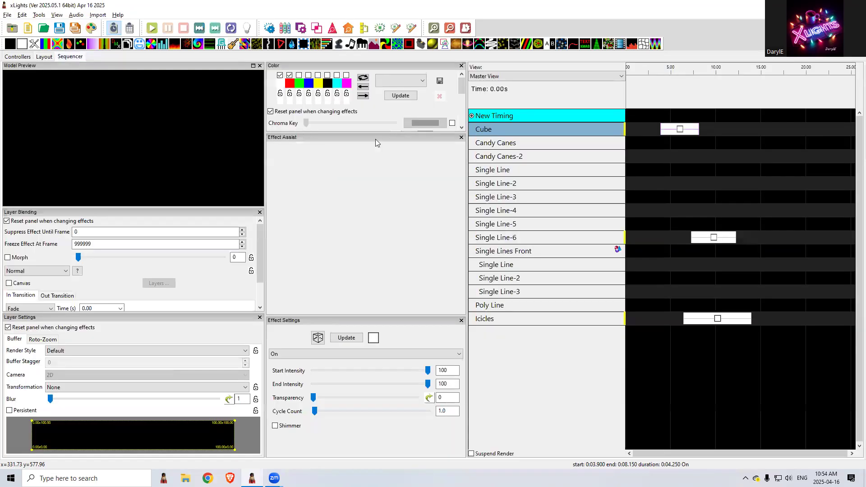
pyautogui.doubleClick(527, 130)
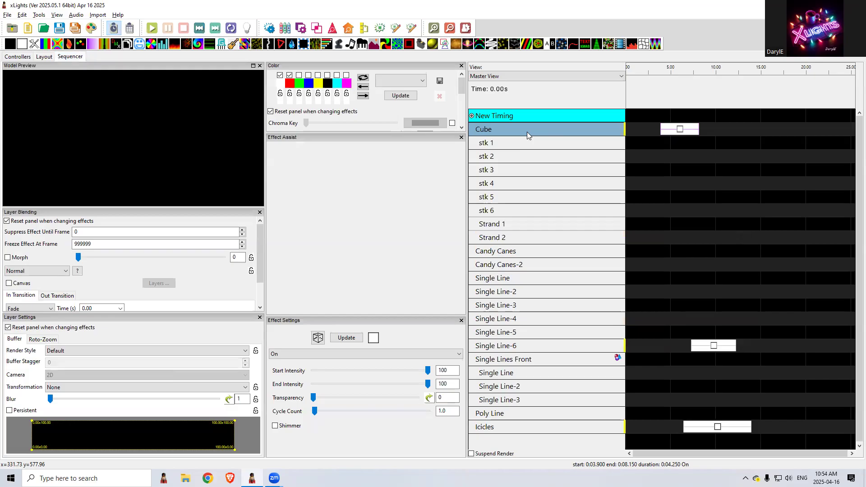
# Move the Cube's On effect down to the stk 1 submodel row and view its render buffer
pyautogui.click(676, 131)
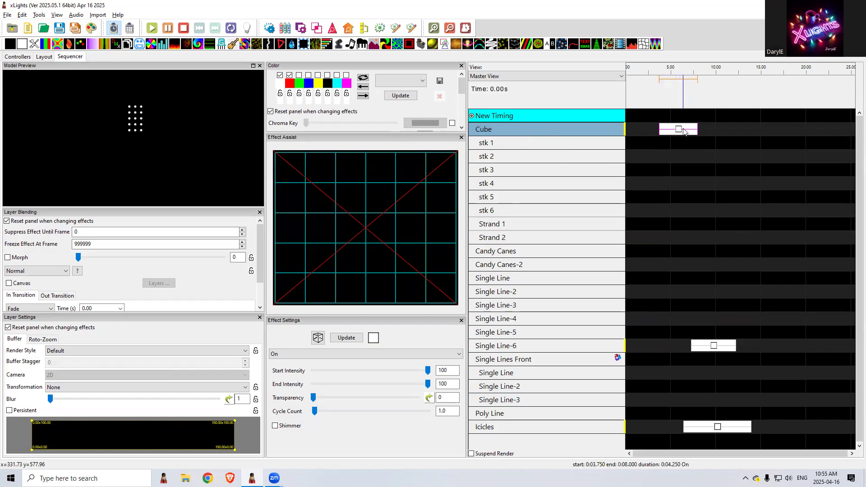
pyautogui.moveTo(674, 136); pyautogui.dragTo(674, 143)
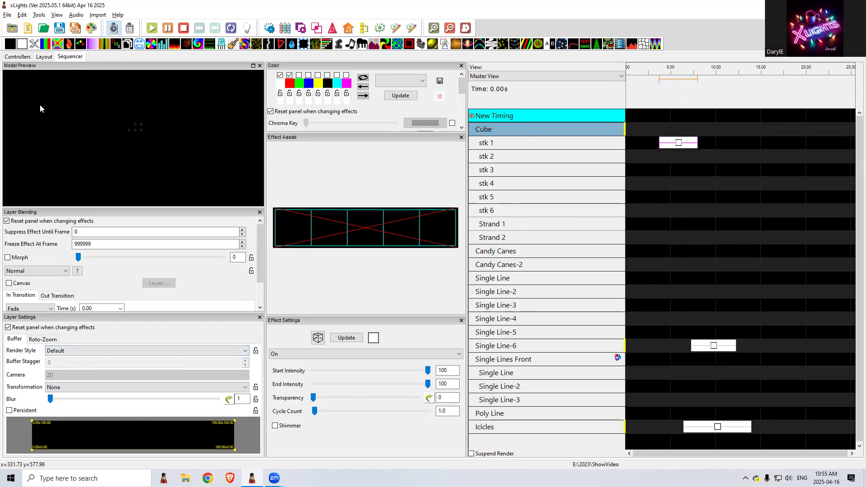
# Open the Cube's submodels in the layout and set the buffer style of stk 1 to Keep XY
pyautogui.click(45, 57)
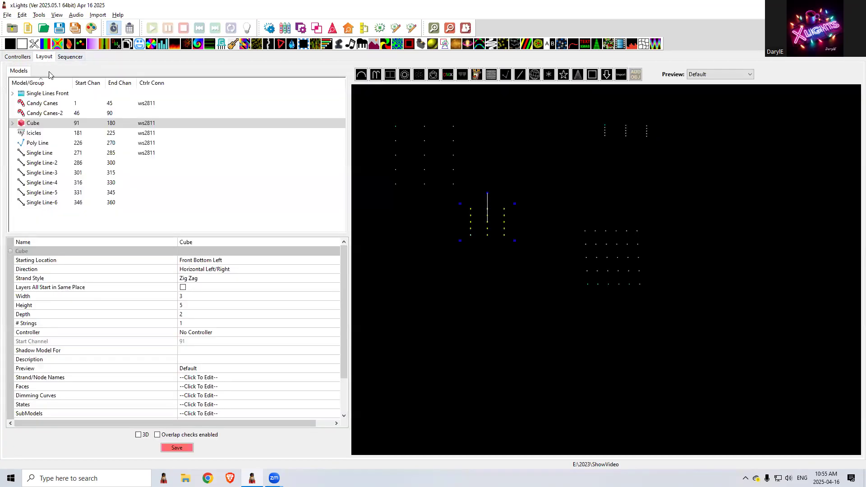
pyautogui.click(187, 414)
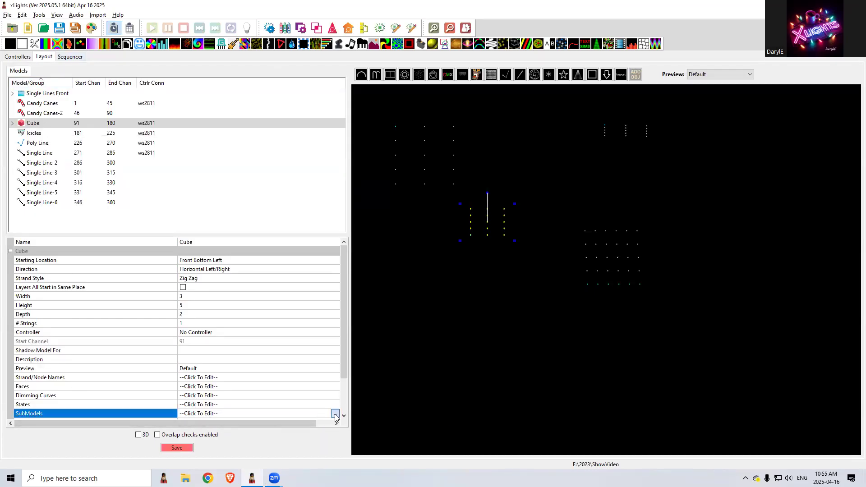
pyautogui.click(335, 414)
pyautogui.click(20, 114)
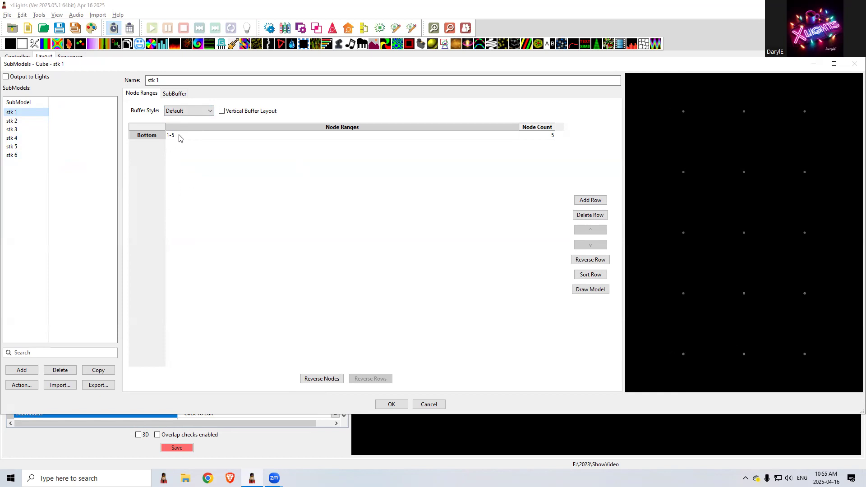
pyautogui.click(184, 113)
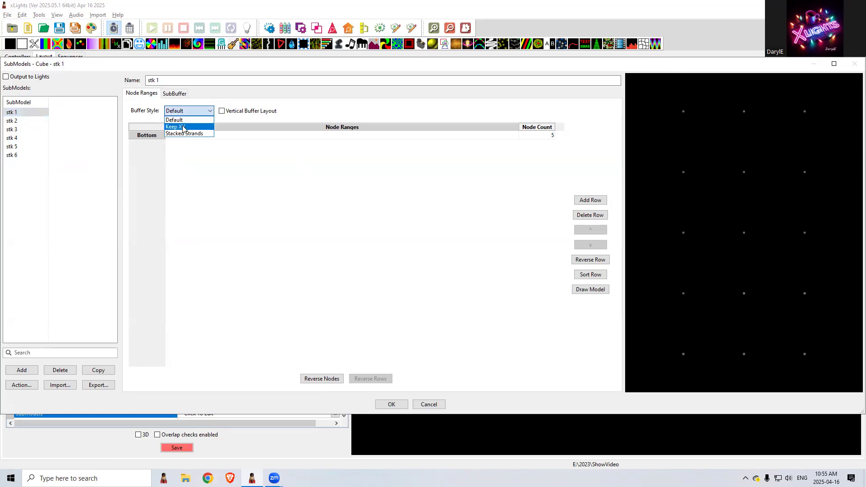
pyautogui.click(183, 127)
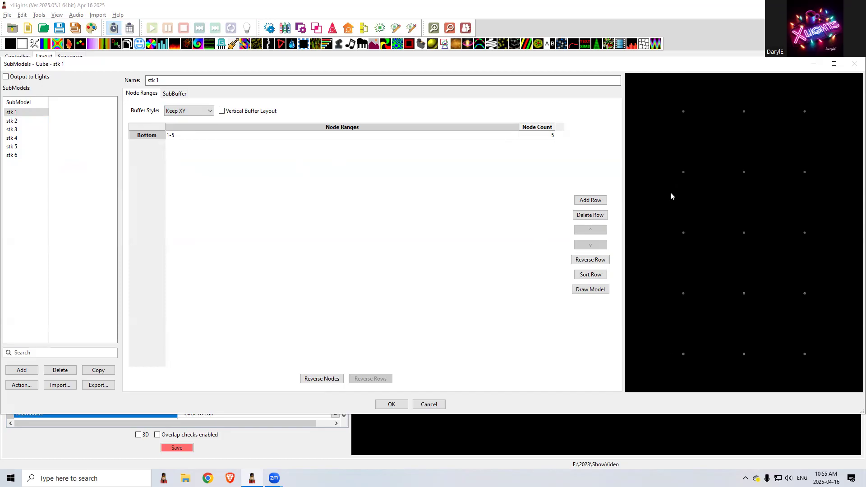
# Set the buffer style of submodels stk 2 and stk 3 to Keep XY
pyautogui.click(13, 121)
pyautogui.click(190, 112)
pyautogui.click(180, 127)
pyautogui.click(13, 129)
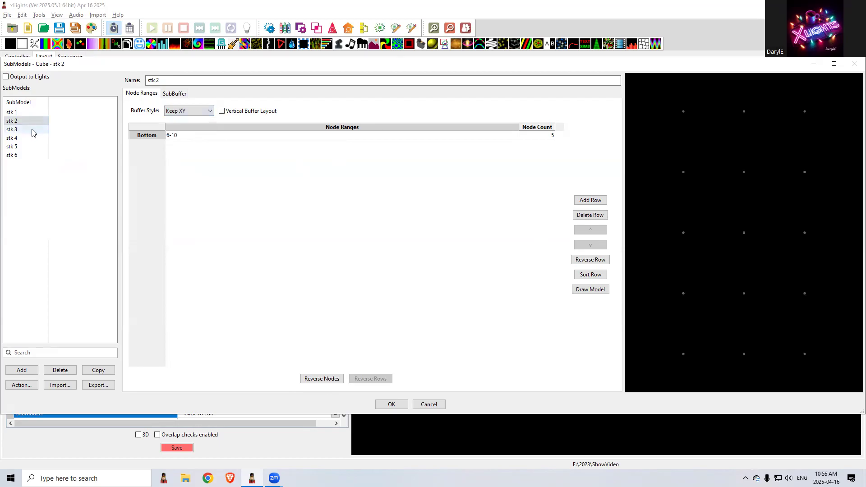
pyautogui.click(178, 111)
pyautogui.click(178, 126)
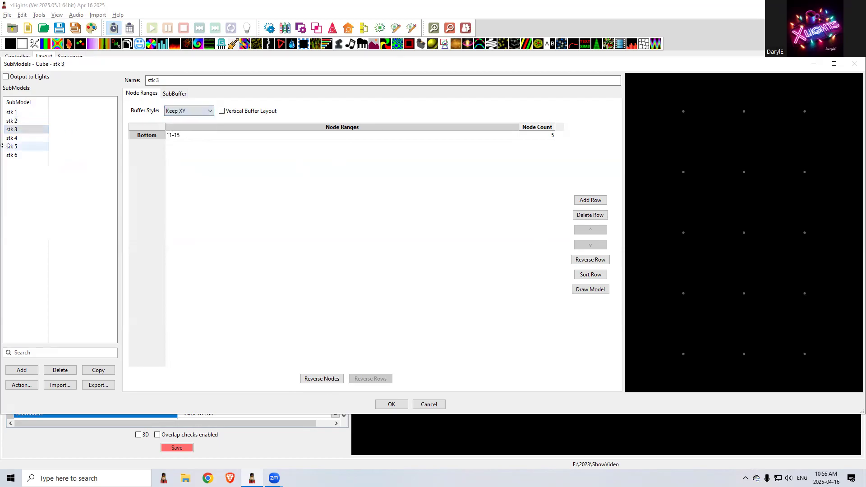
# Set the buffer style of submodels stk 4, stk 5 and stk 6 to Keep XY
pyautogui.click(14, 139)
pyautogui.click(185, 111)
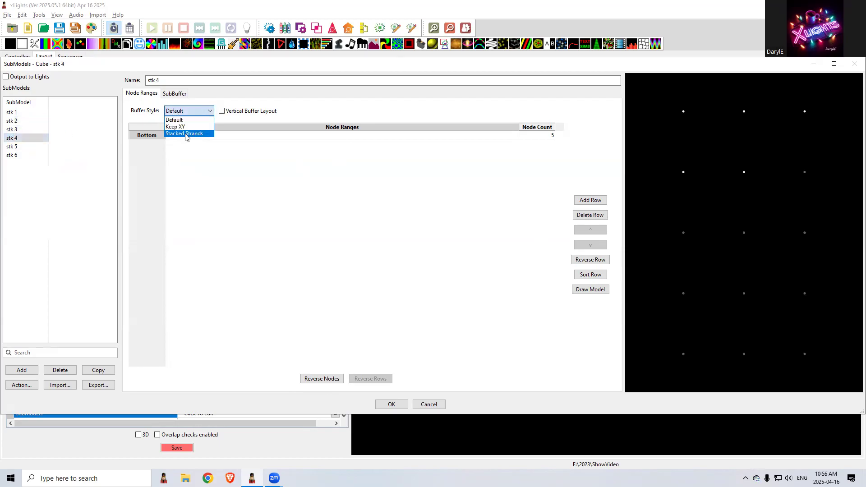
pyautogui.click(184, 128)
pyautogui.click(14, 147)
pyautogui.click(185, 111)
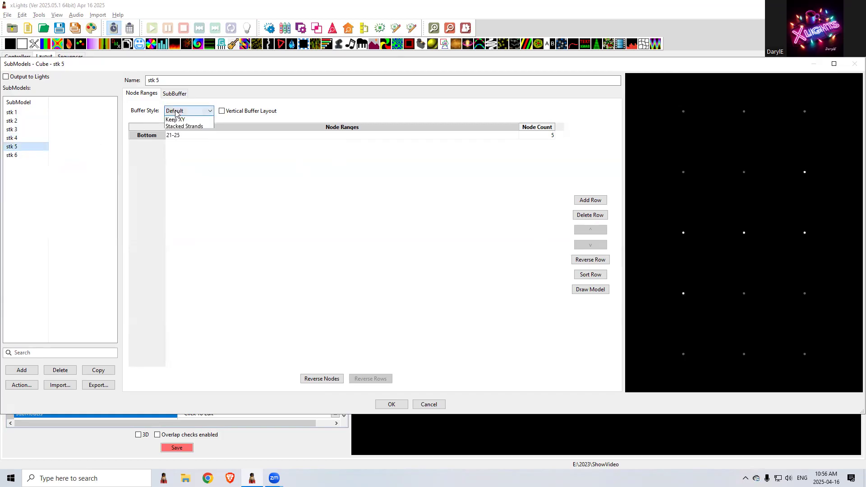
pyautogui.click(179, 126)
pyautogui.click(26, 155)
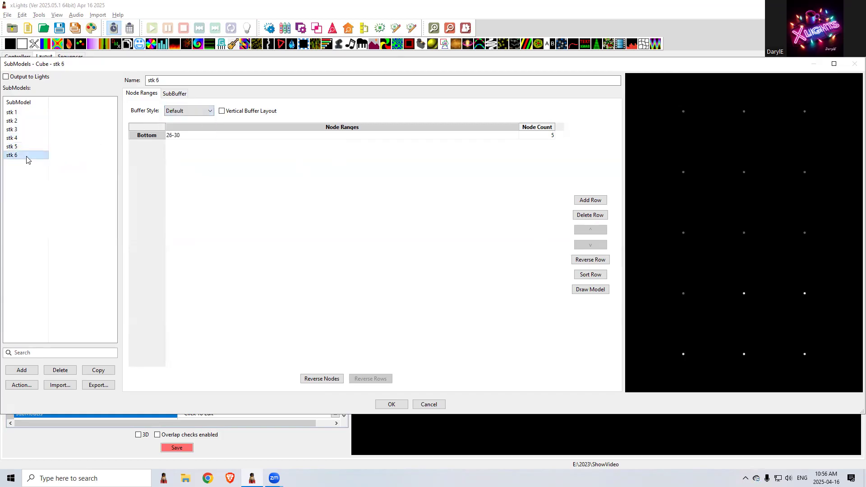
pyautogui.click(176, 113)
pyautogui.click(184, 128)
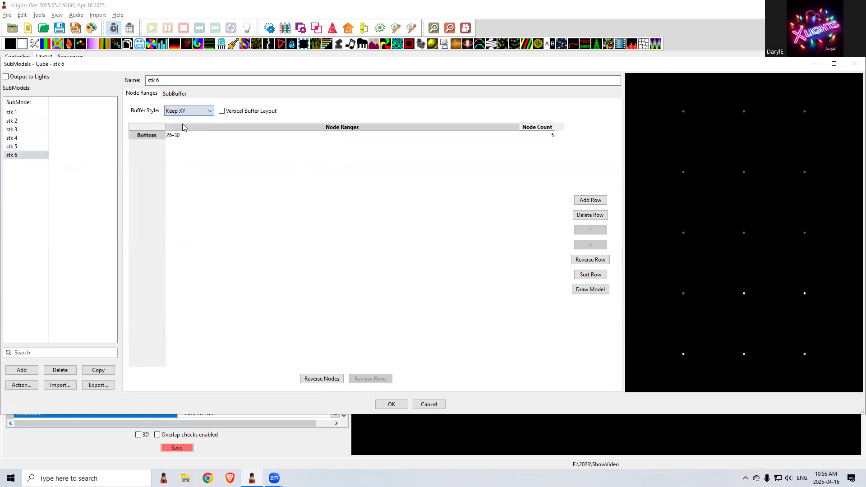
# Check the buffer styles of the Cube's stk submodels and accept the submodel changes
pyautogui.click(16, 130)
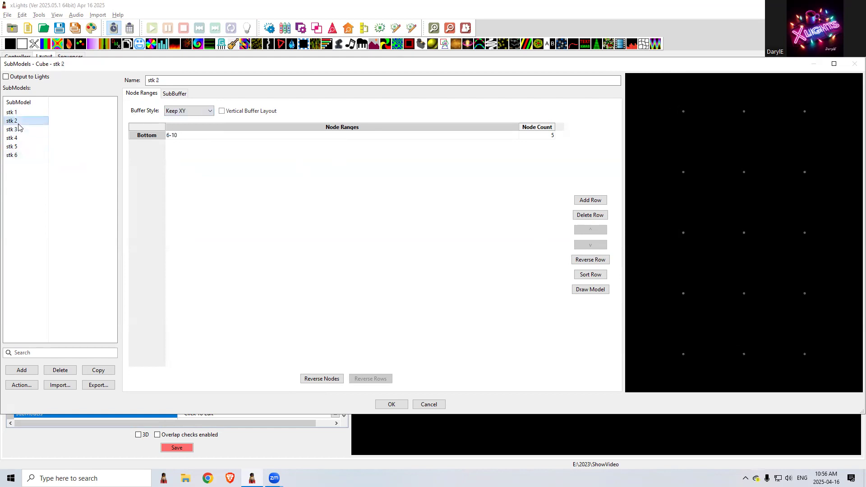
pyautogui.click(16, 147)
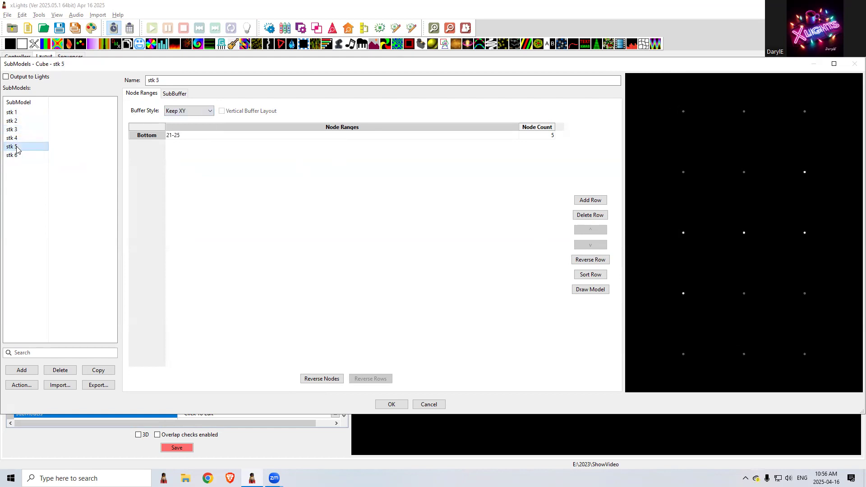
pyautogui.click(390, 403)
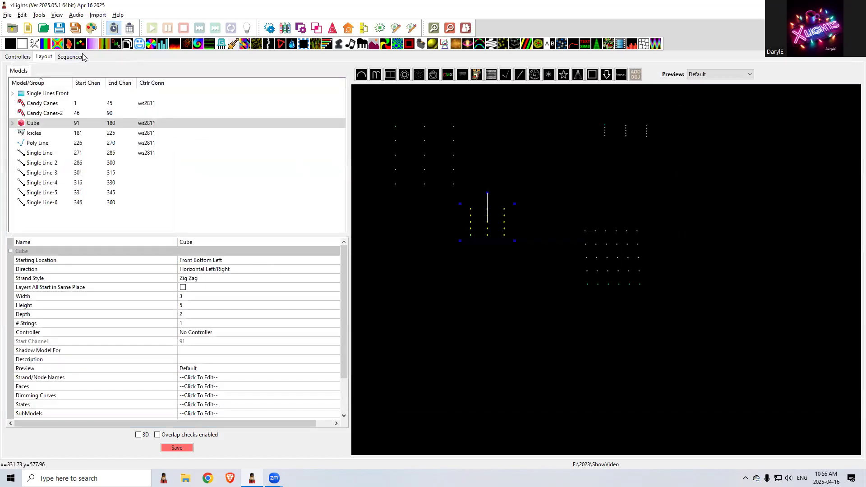
# Examine the render buffer of the stk 1 effect in the sequencer, widening the Effect Assist area
pyautogui.click(78, 57)
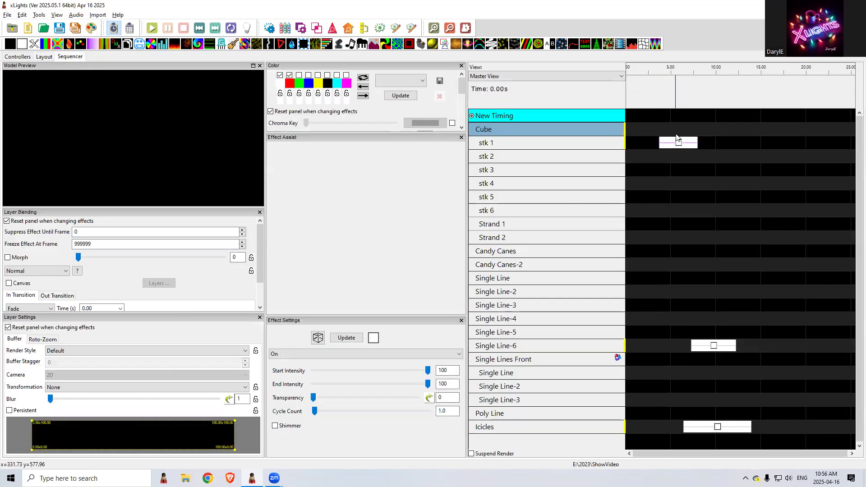
pyautogui.click(678, 144)
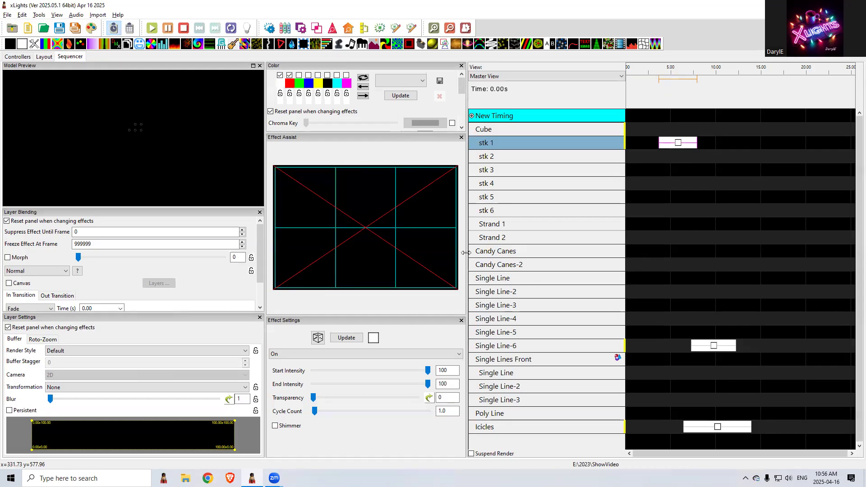
pyautogui.moveTo(466, 253); pyautogui.dragTo(499, 253)
# Try the effect on the stk 2 submodel, and undo both effect moves to return it to the Cube row
pyautogui.moveTo(711, 146); pyautogui.dragTo(706, 233)
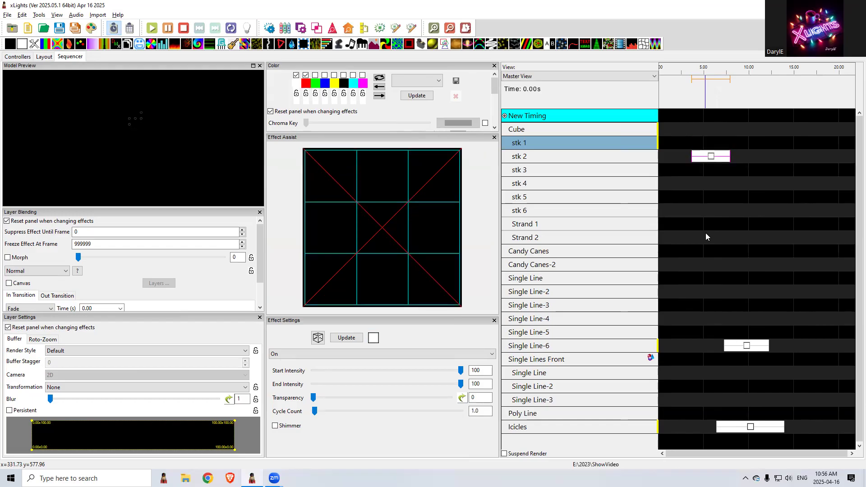
pyautogui.hotkey('ctrl', 'z')
pyautogui.hotkey('ctrl', 'z')
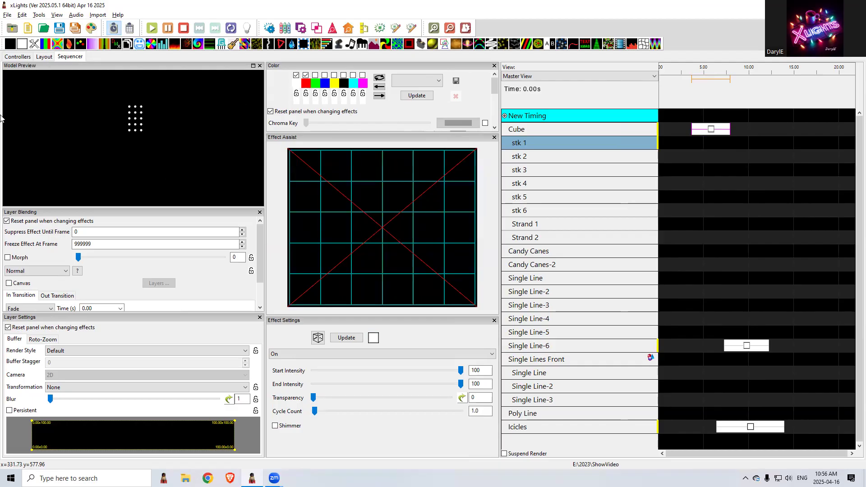
# Show the layout in 3D and examine the Cube's node numbering in its Node Layout
pyautogui.click(45, 57)
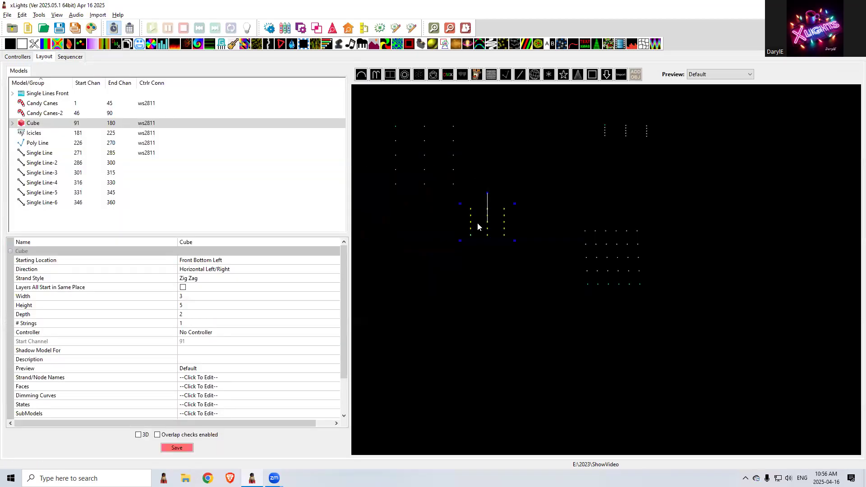
pyautogui.click(37, 124)
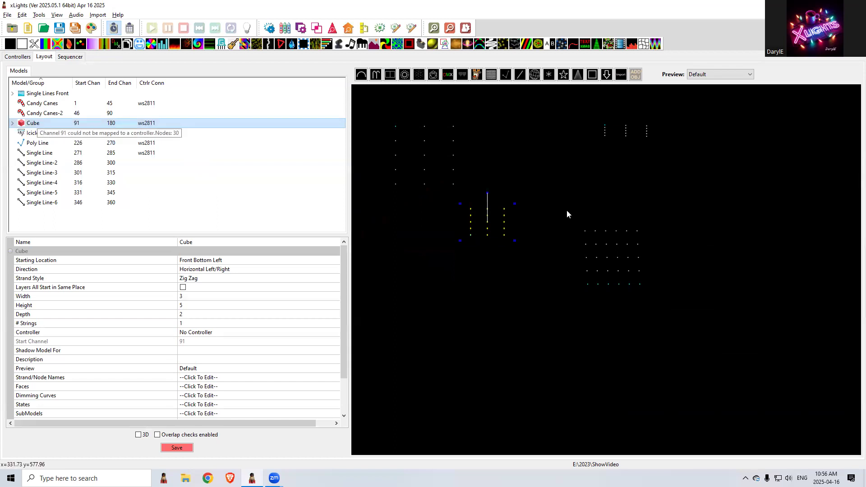
pyautogui.click(139, 435)
pyautogui.rightClick(589, 250)
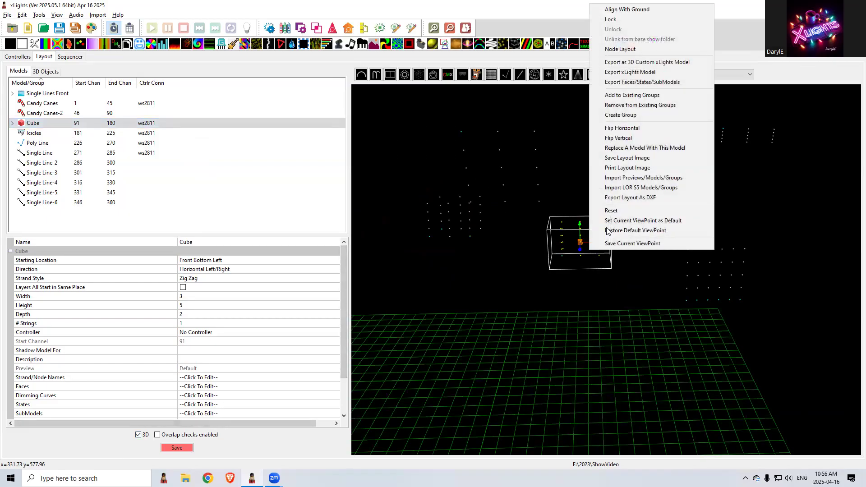
pyautogui.click(627, 48)
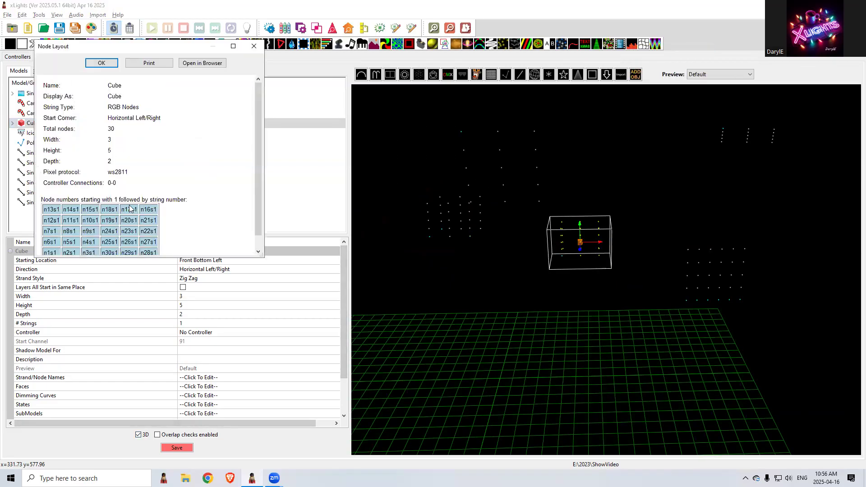
pyautogui.scroll(-1, 82, 223)
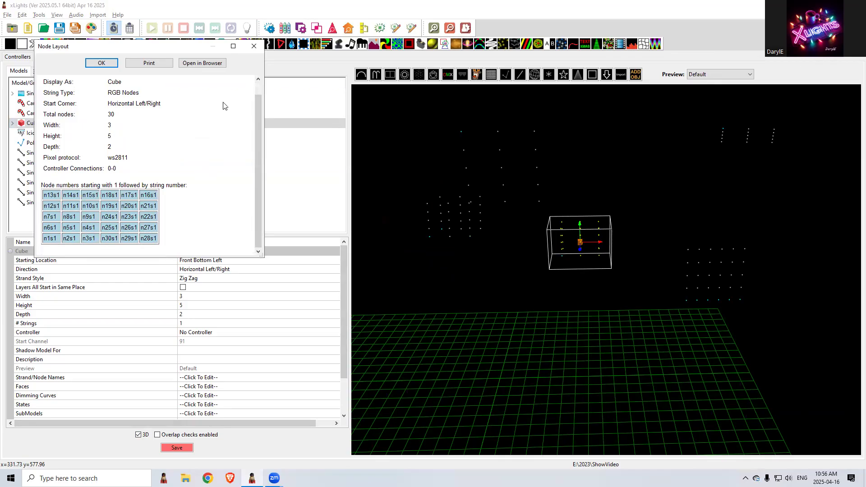
pyautogui.click(254, 47)
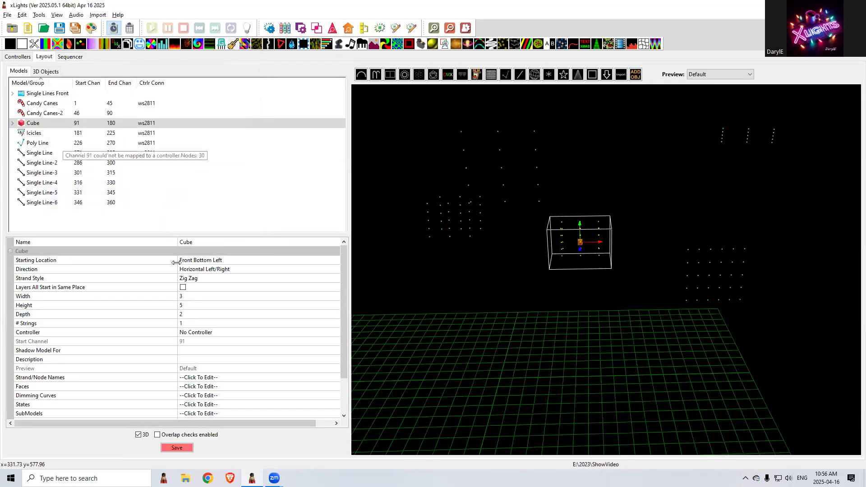
# Set the Cube's direction to Vertical Left/Right in its model properties
pyautogui.click(209, 263)
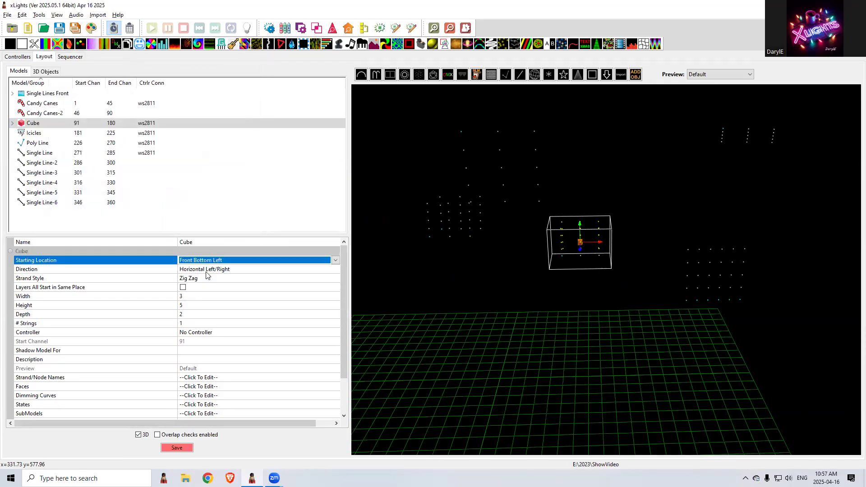
pyautogui.click(208, 271)
pyautogui.click(207, 272)
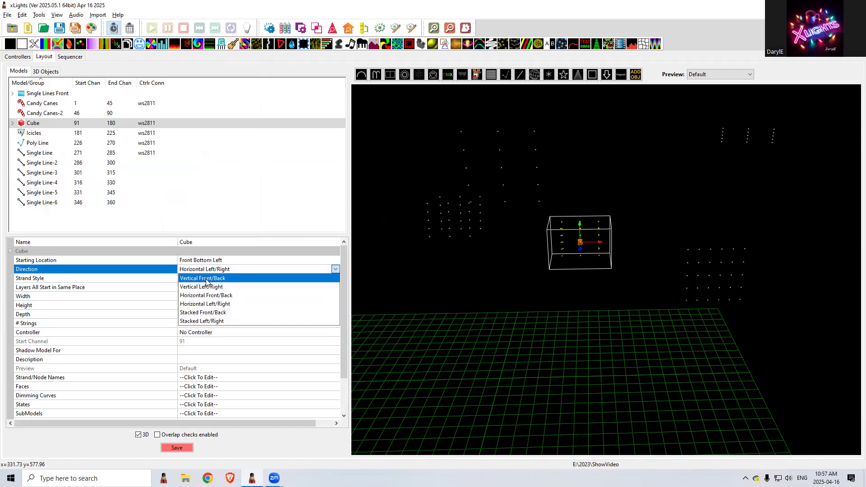
pyautogui.click(205, 288)
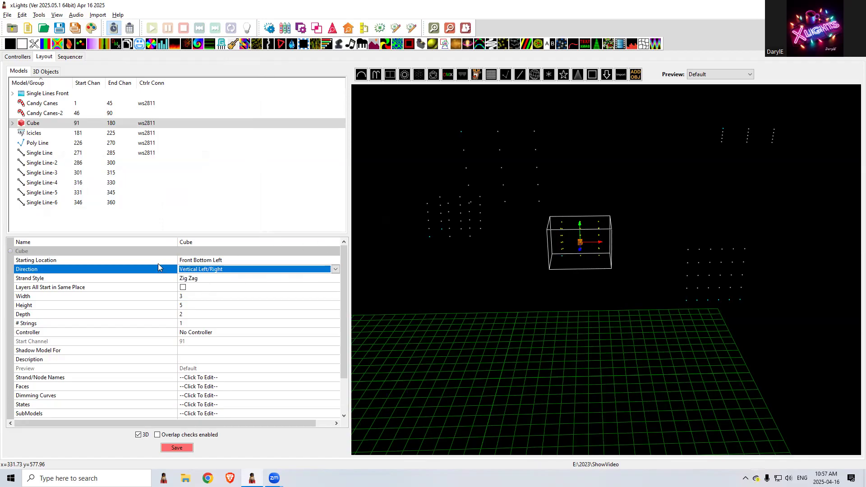
# Examine the Cube's Node Layout for the vertical direction in an enlarged window, and close it
pyautogui.rightClick(574, 248)
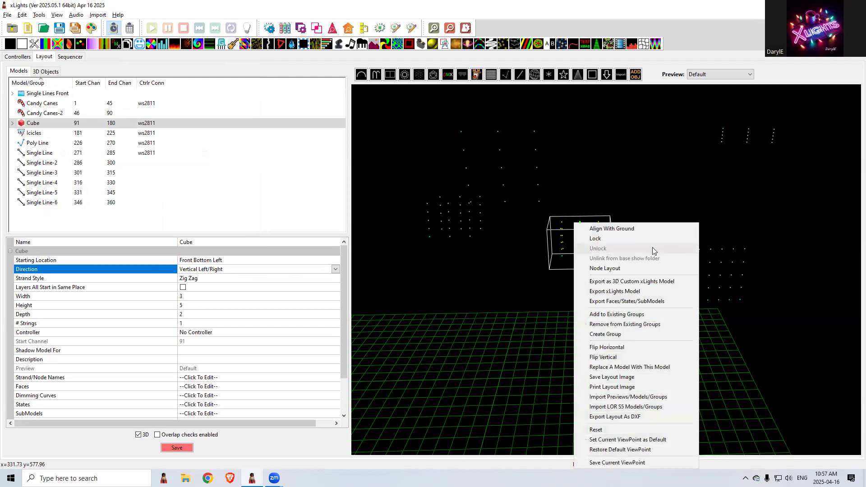
pyautogui.click(652, 268)
pyautogui.moveTo(260, 257); pyautogui.dragTo(387, 355)
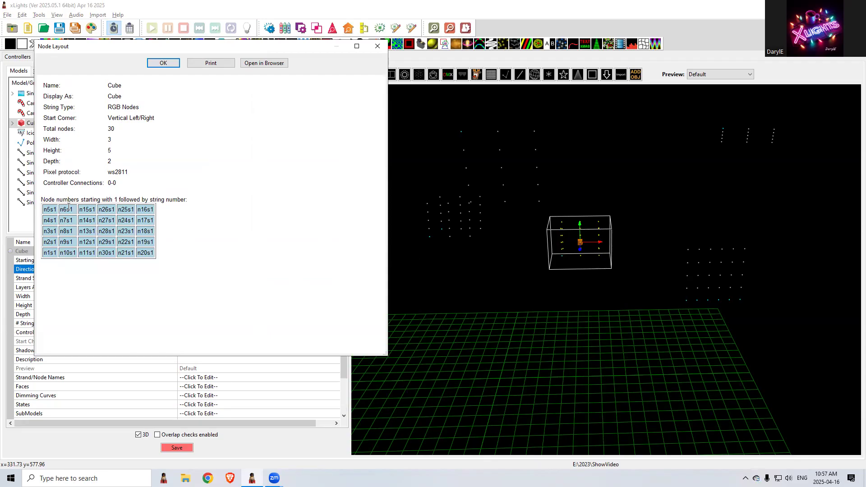
pyautogui.click(378, 46)
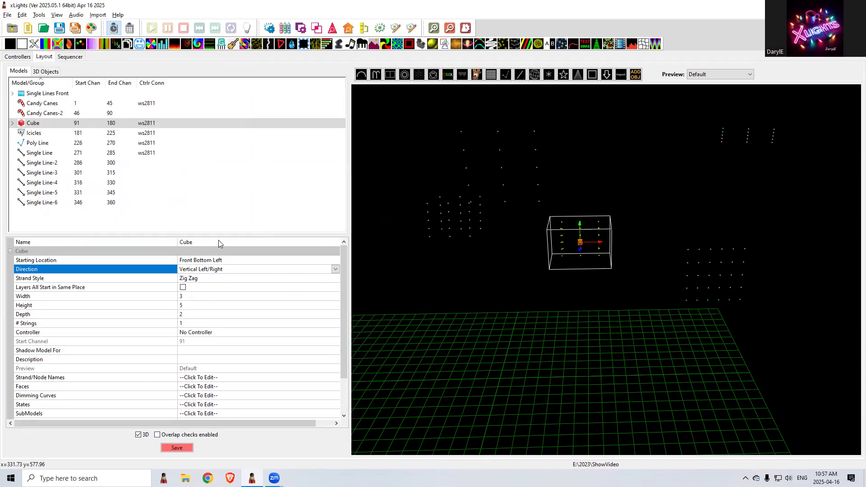
# Set the Cube's strand style to No Zig Zag and open its Node Layout to check the node numbering
pyautogui.click(188, 280)
pyautogui.click(190, 280)
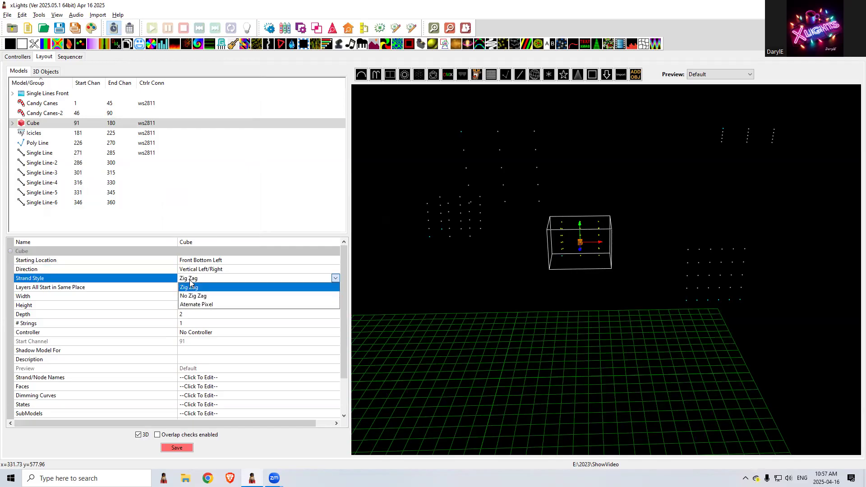
pyautogui.click(194, 296)
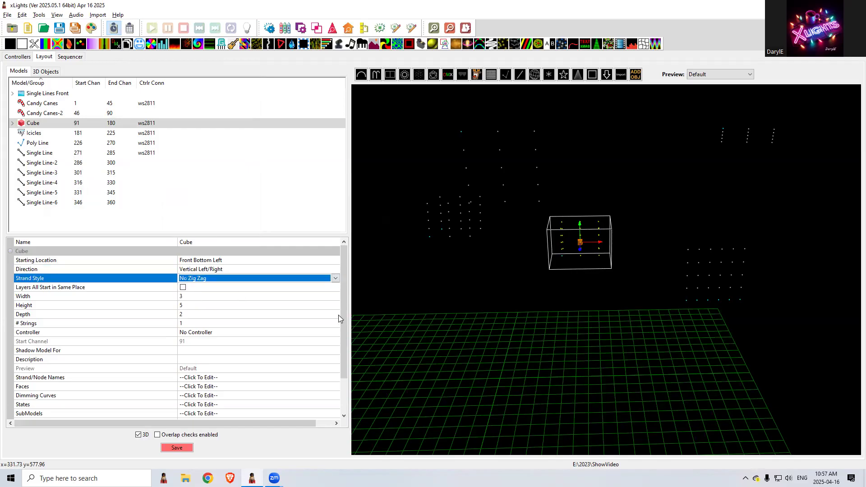
pyautogui.click(260, 297)
pyautogui.rightClick(567, 245)
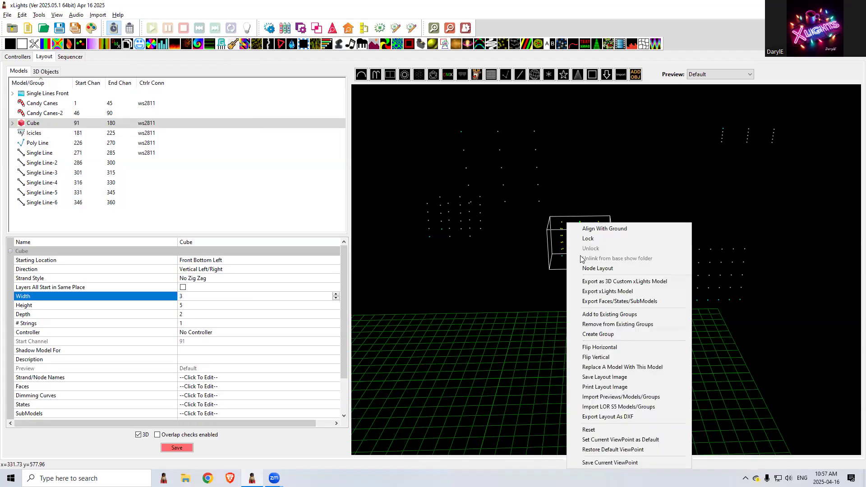
pyautogui.click(591, 268)
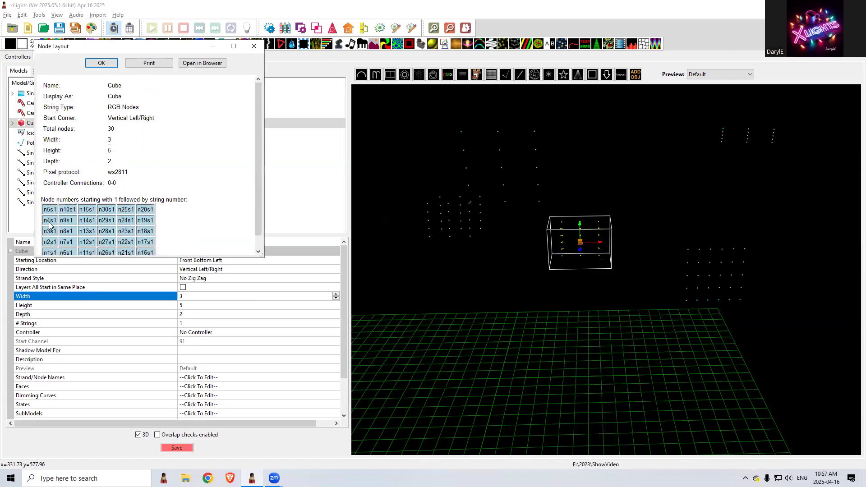
# Check the Cube's remaining node numbers, close the Node Layout and make all its layers start in the same place
pyautogui.scroll(-1, 84, 199)
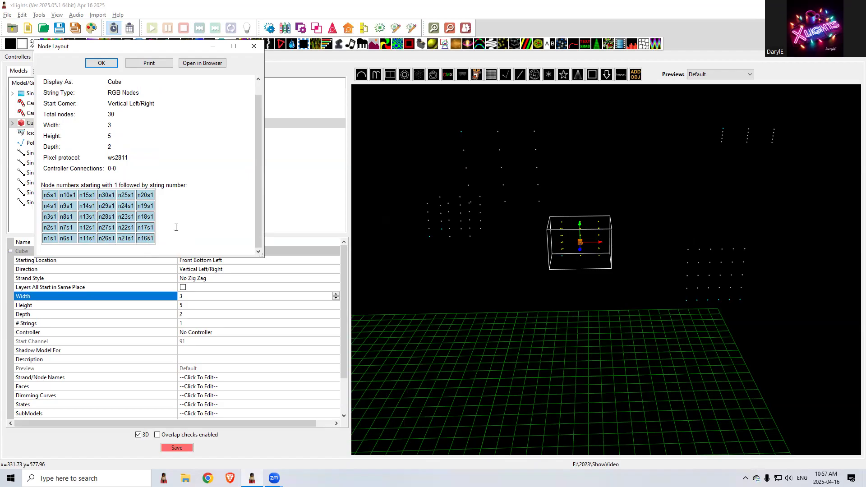
pyautogui.click(254, 46)
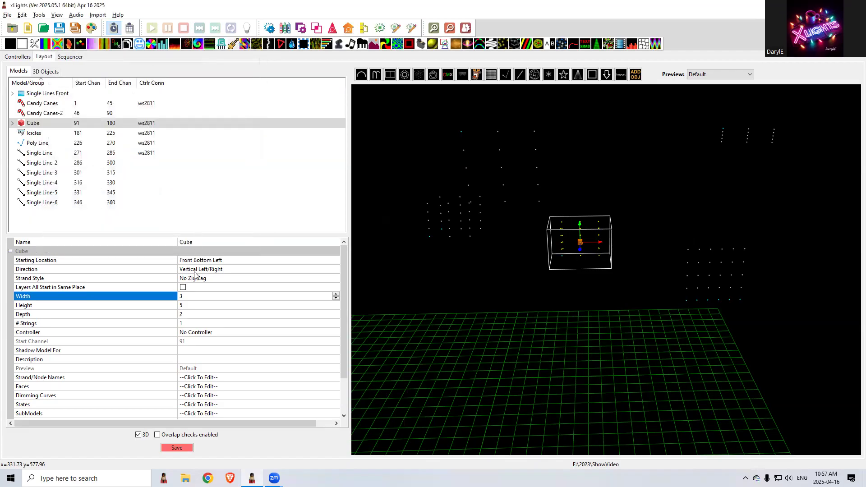
pyautogui.click(183, 288)
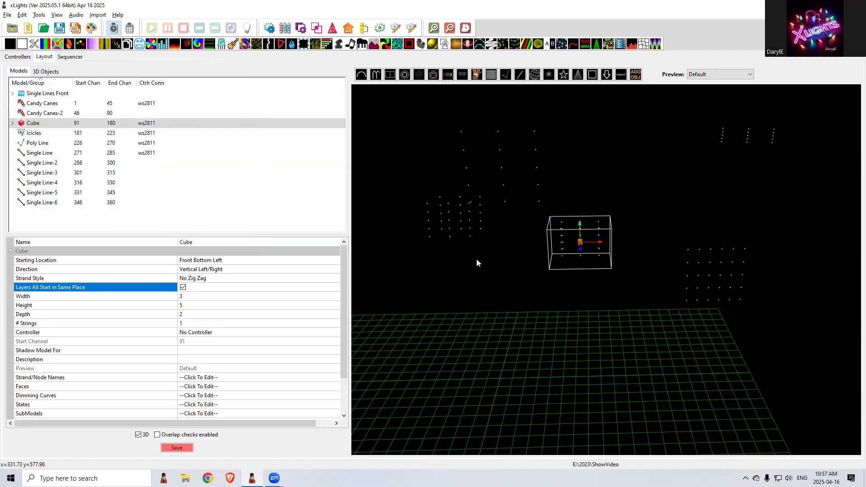
pyautogui.rightClick(576, 247)
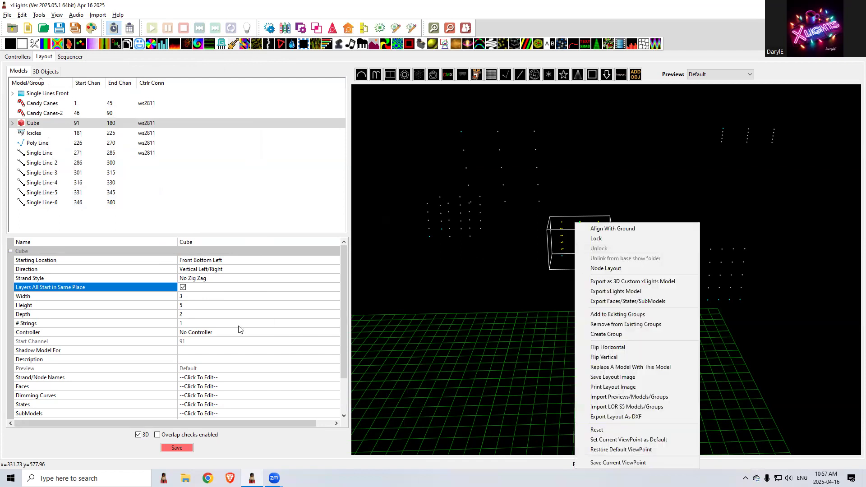
pyautogui.click(245, 296)
# Examine the Cube's node numbering in its Node Layout with all layers starting in the same place, and close it
pyautogui.rightClick(584, 248)
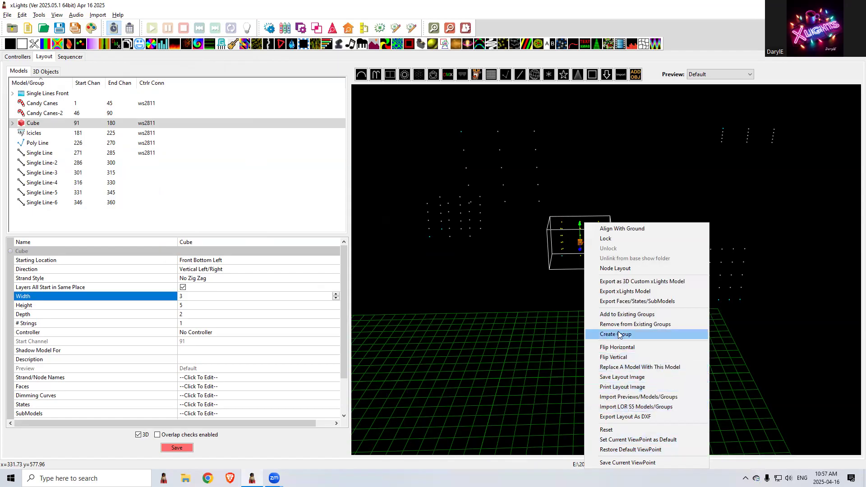
pyautogui.click(618, 273)
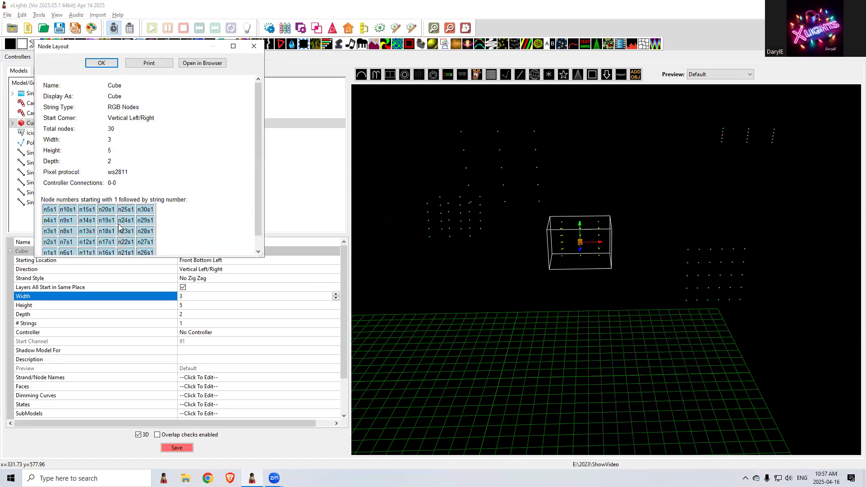
pyautogui.scroll(-1, 90, 221)
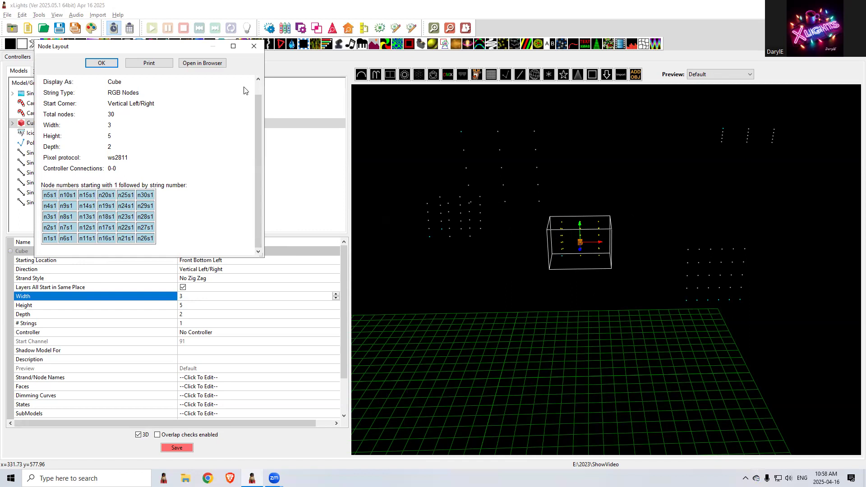
pyautogui.click(254, 46)
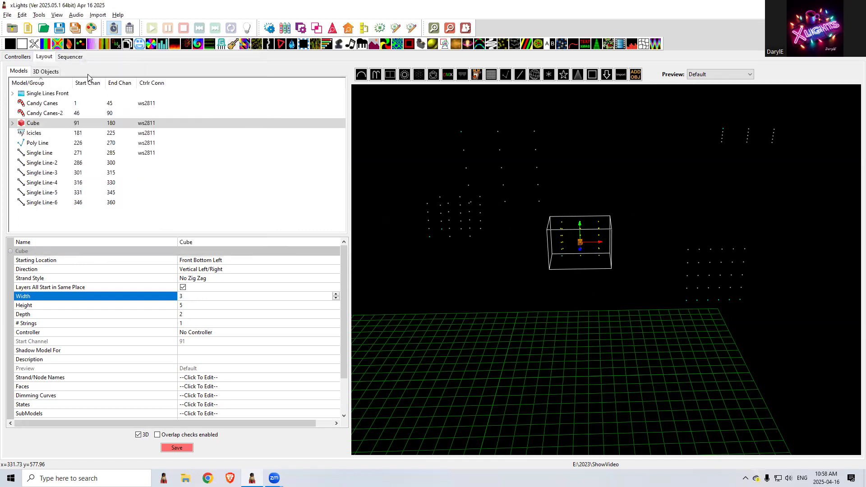
# Move the Cube's On effect in the sequencer onto stk 1 and step it down through the submodels to stk 6
pyautogui.click(72, 57)
pyautogui.click(705, 130)
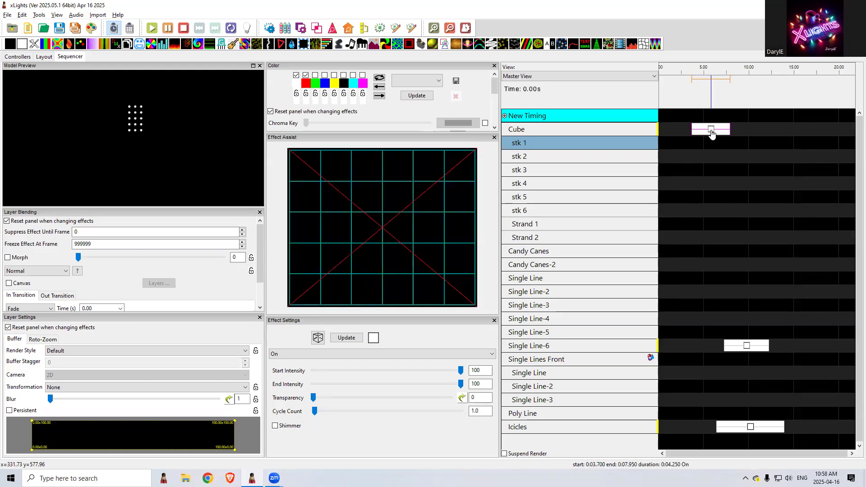
pyautogui.moveTo(712, 133); pyautogui.dragTo(711, 146)
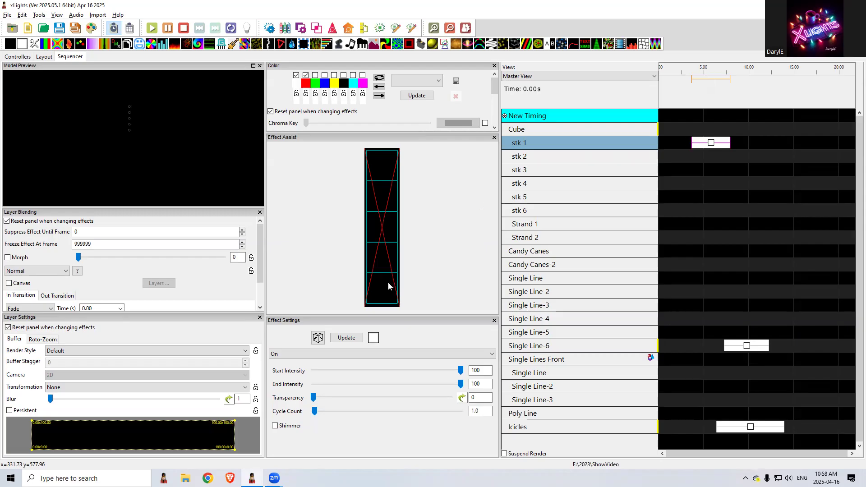
pyautogui.press('Down')
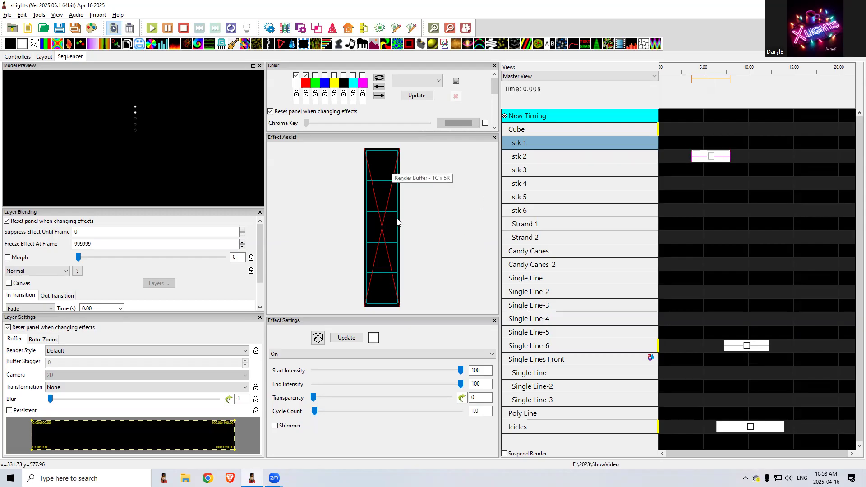
pyautogui.press('Down')
pyautogui.press('Down')
pyautogui.press('Down')
pyautogui.press('Down')
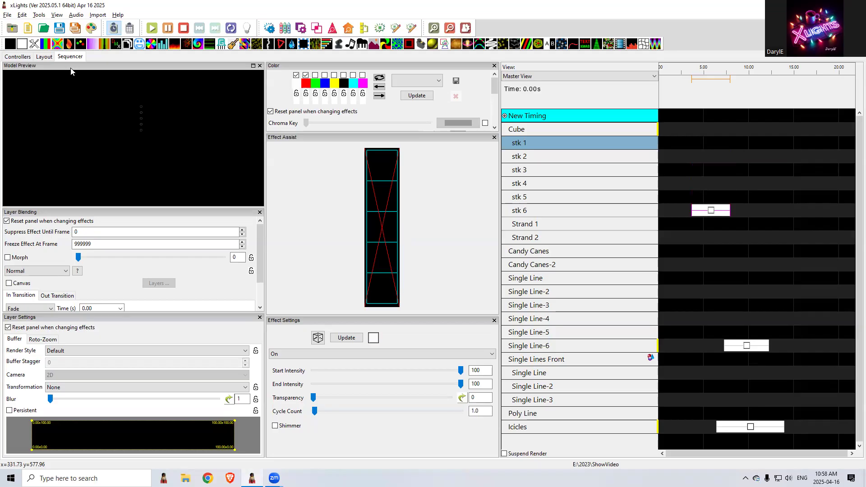
# Add an empty model group named Cube Front Stakes in the layout
pyautogui.click(45, 57)
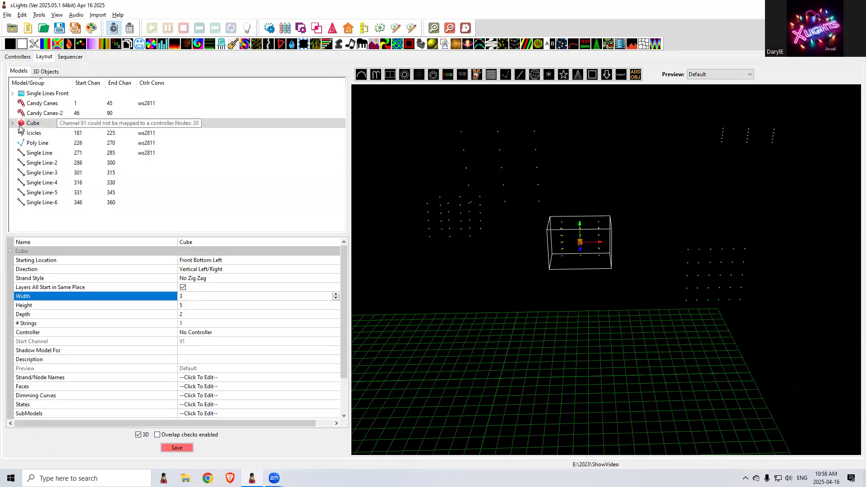
pyautogui.rightClick(33, 125)
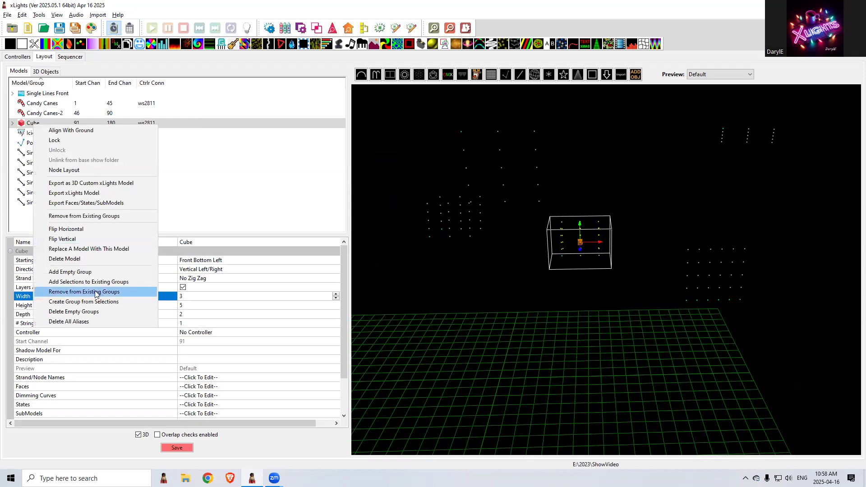
pyautogui.click(82, 272)
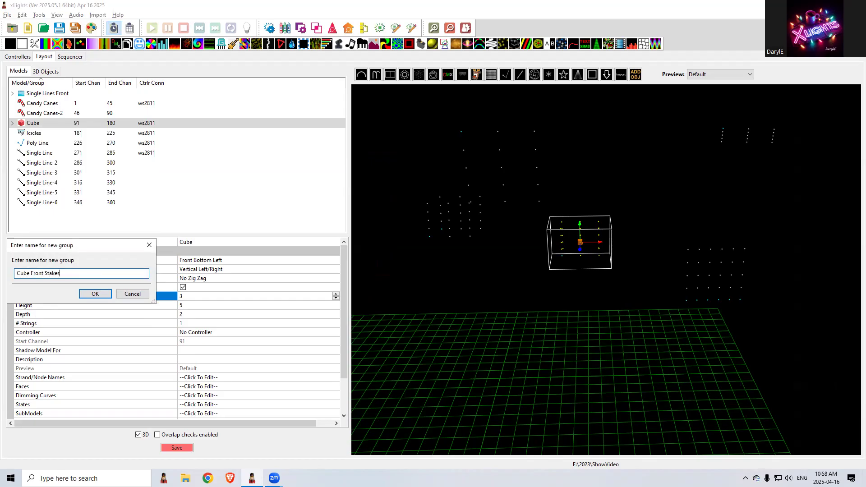
pyautogui.click(96, 293)
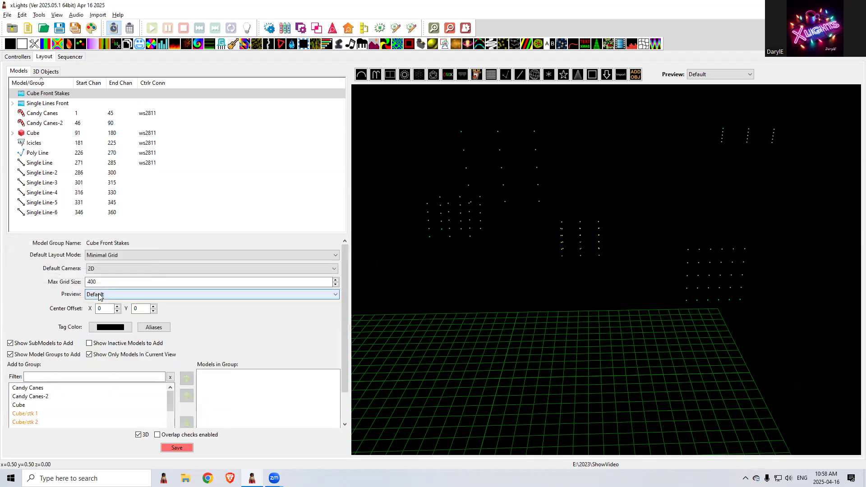
# Filter the available models by cube and add Cube/stk 1, Cube/stk 3 and Cube/stk 5 to the Cube Front Stakes group
pyautogui.click(41, 378)
pyautogui.write('cube')
pyautogui.doubleClick(36, 396)
pyautogui.doubleClick(34, 405)
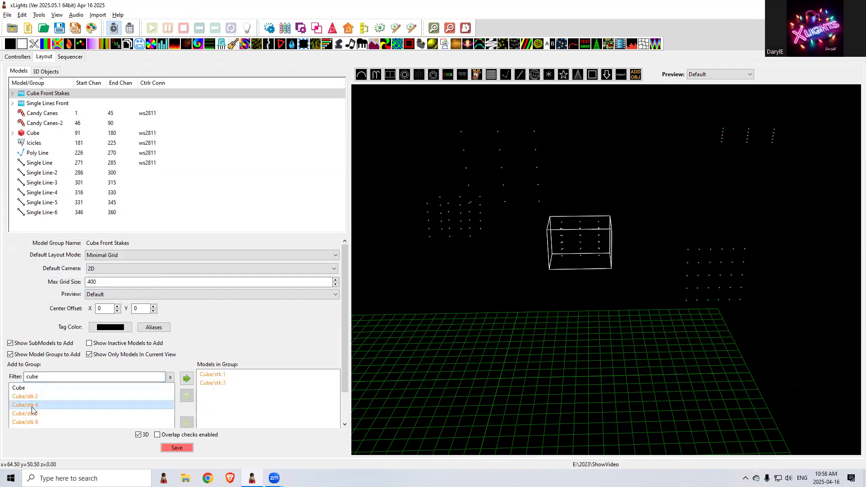
pyautogui.doubleClick(33, 413)
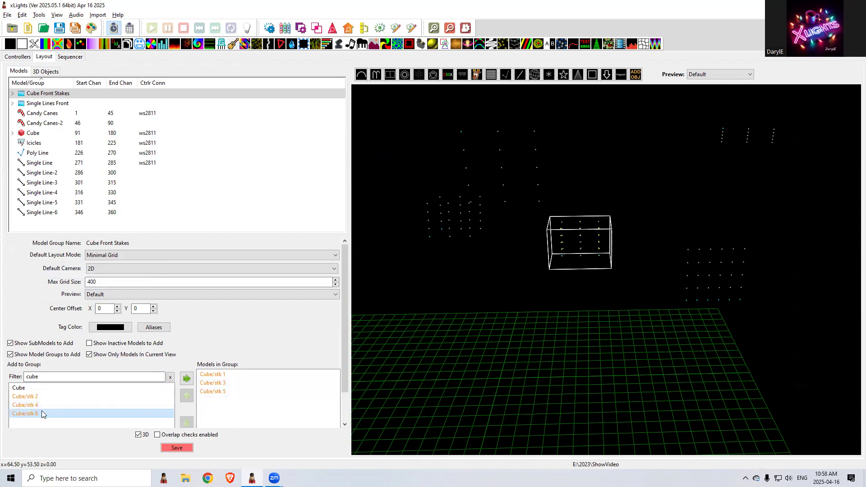
# Replace the members of the Cube Front Stakes group with Cube/stk 1, Cube/stk 2 and Cube/stk 3
pyautogui.doubleClick(224, 376)
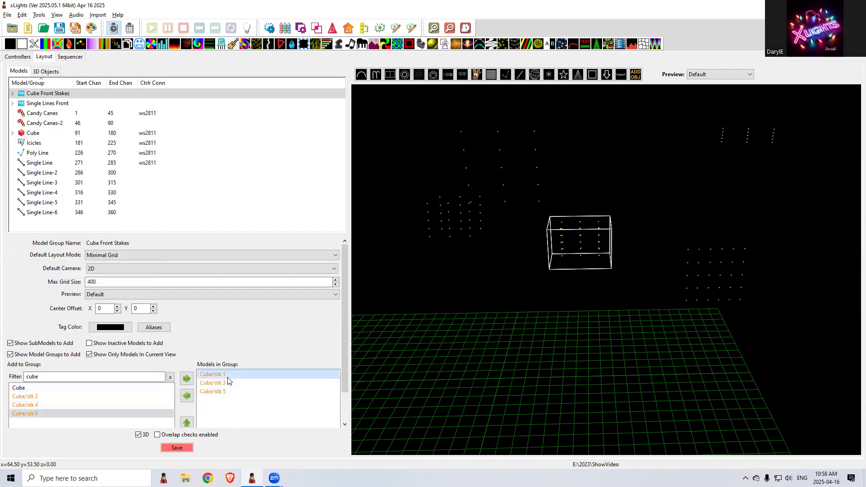
pyautogui.doubleClick(224, 382)
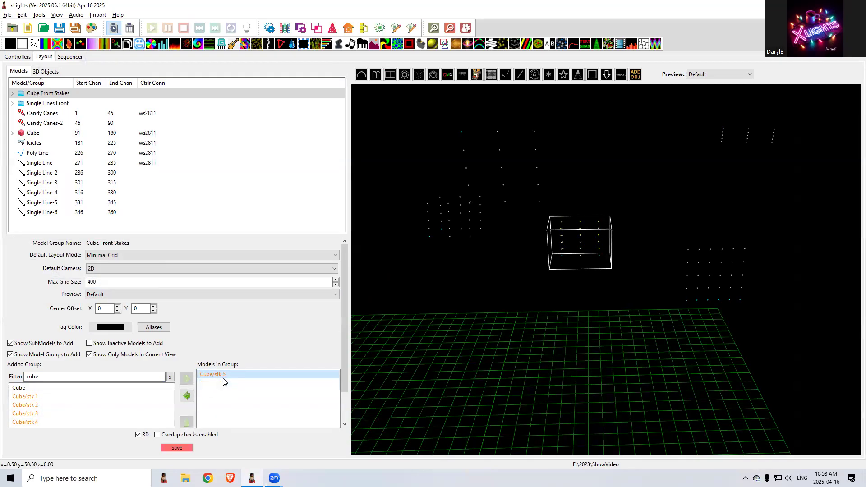
pyautogui.doubleClick(224, 376)
pyautogui.doubleClick(45, 398)
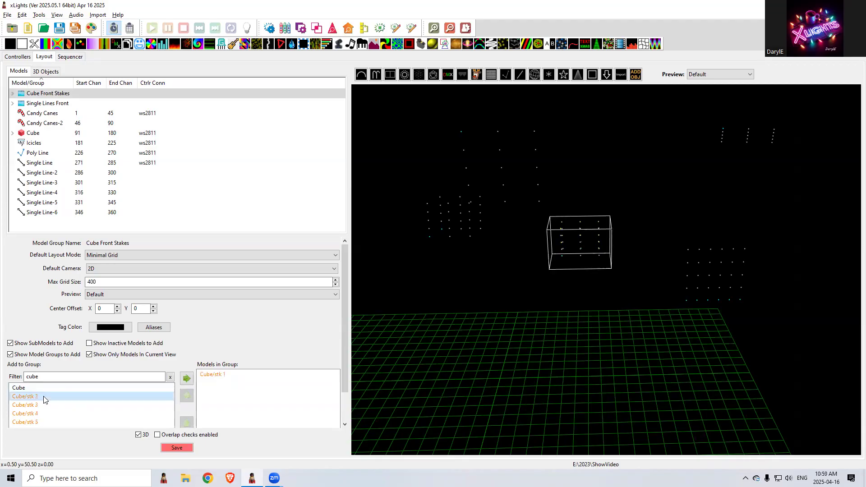
pyautogui.doubleClick(44, 397)
pyautogui.doubleClick(43, 397)
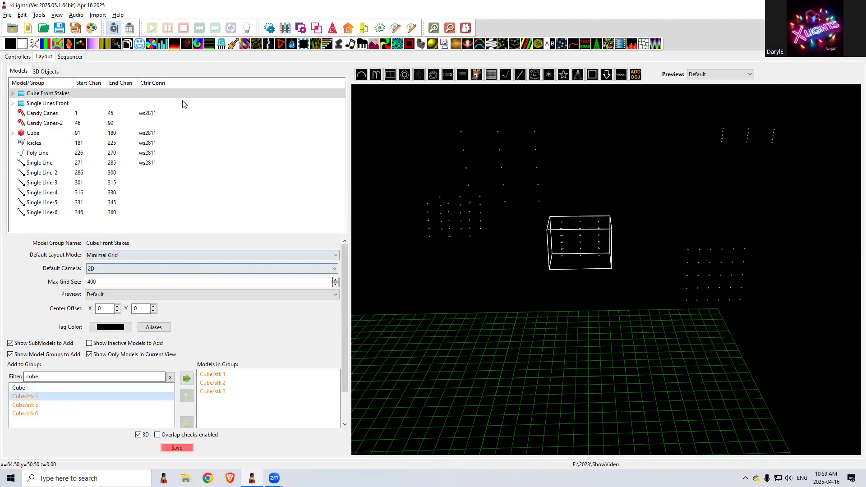
# Add the Cube Front Stakes group to the sequencer's Master View through the display elements
pyautogui.click(70, 57)
pyautogui.rightClick(566, 131)
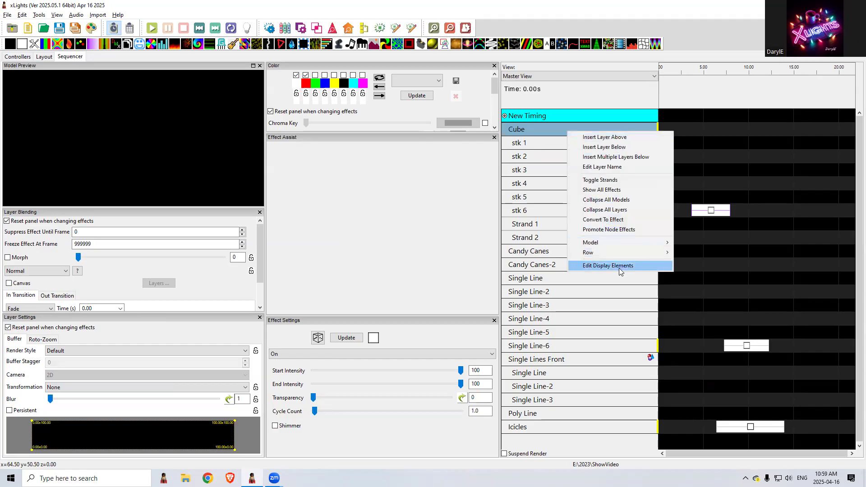
pyautogui.click(619, 267)
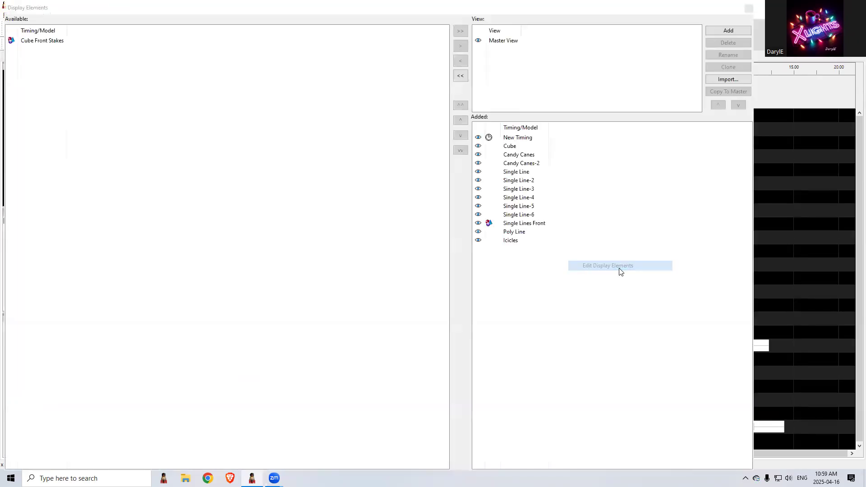
pyautogui.doubleClick(25, 42)
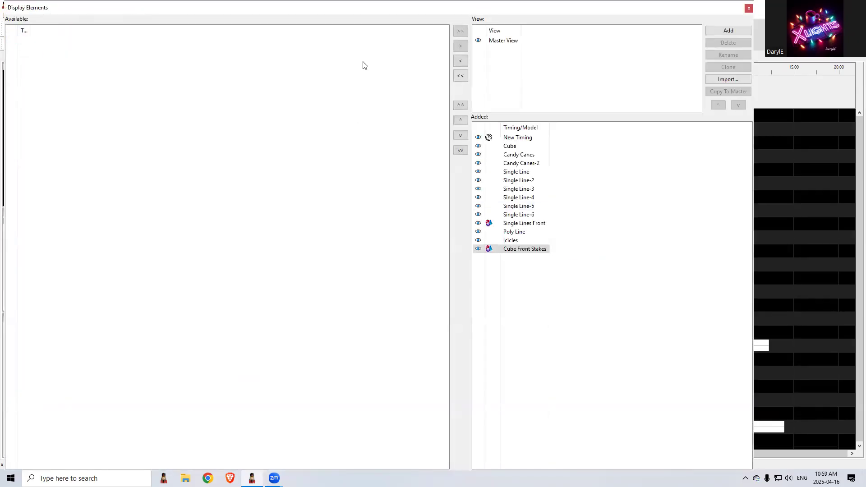
pyautogui.click(749, 8)
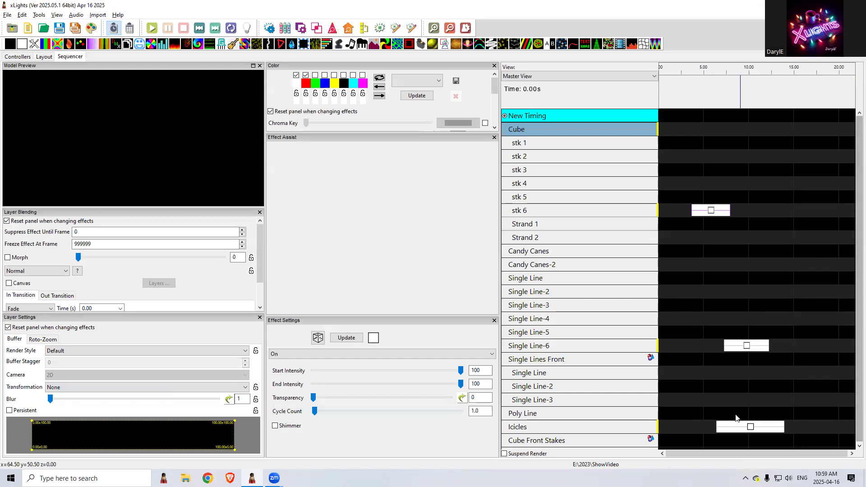
# Place an On effect on Cube Front Stakes from about 2.6 to 8.5 s and set its render style to Horizontal Per Model
pyautogui.click(682, 439)
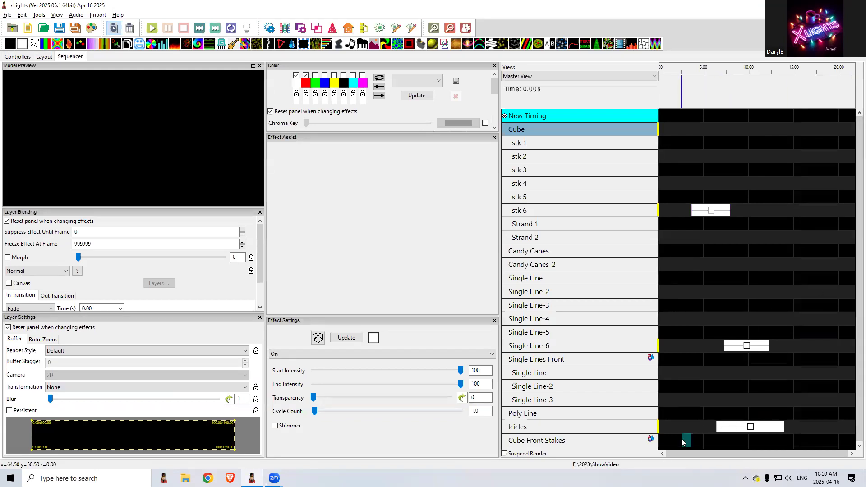
pyautogui.doubleClick(682, 439)
pyautogui.moveTo(689, 440); pyautogui.dragTo(735, 440)
pyautogui.click(708, 441)
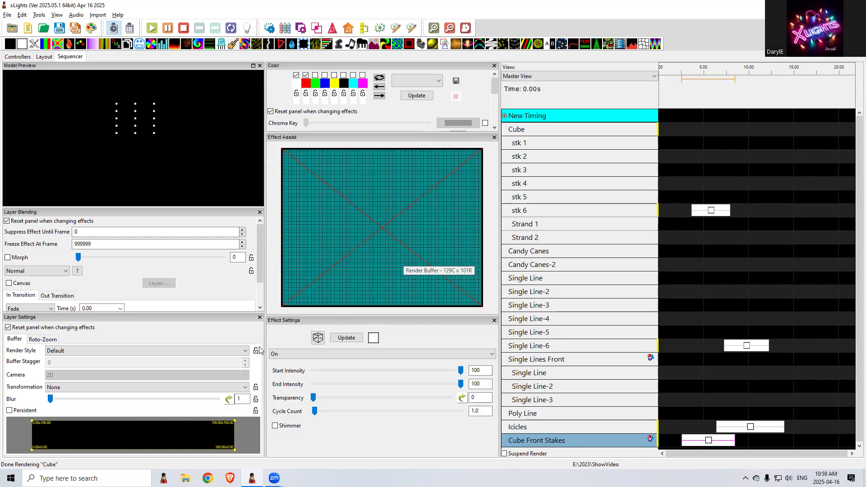
pyautogui.click(115, 350)
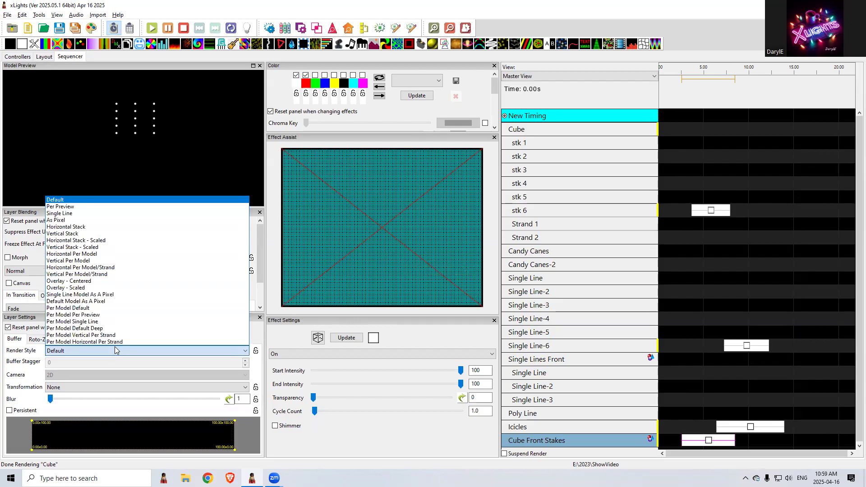
pyautogui.click(96, 255)
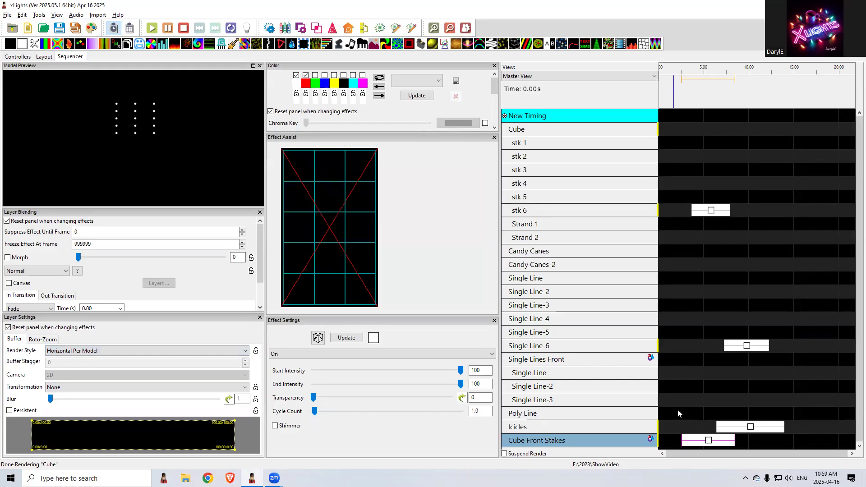
# Compare the render buffers of the effects on Icicles, stk 6 and Single Line-6
pyautogui.click(750, 428)
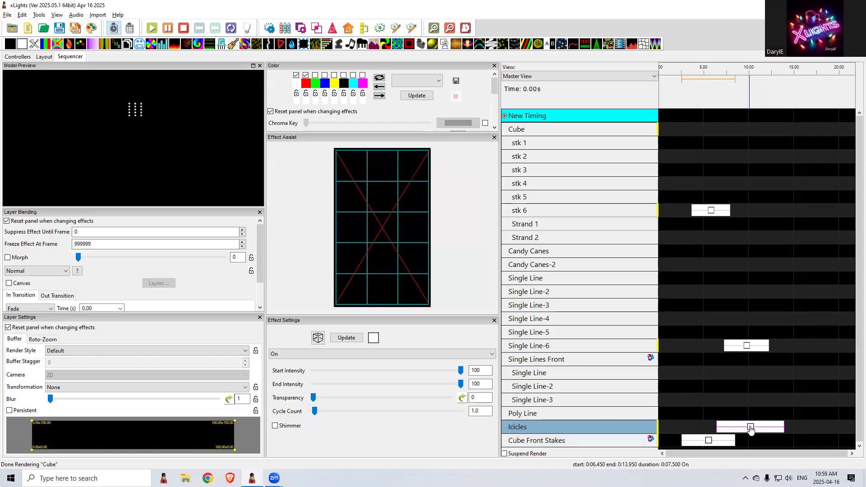
pyautogui.click(712, 211)
pyautogui.click(748, 347)
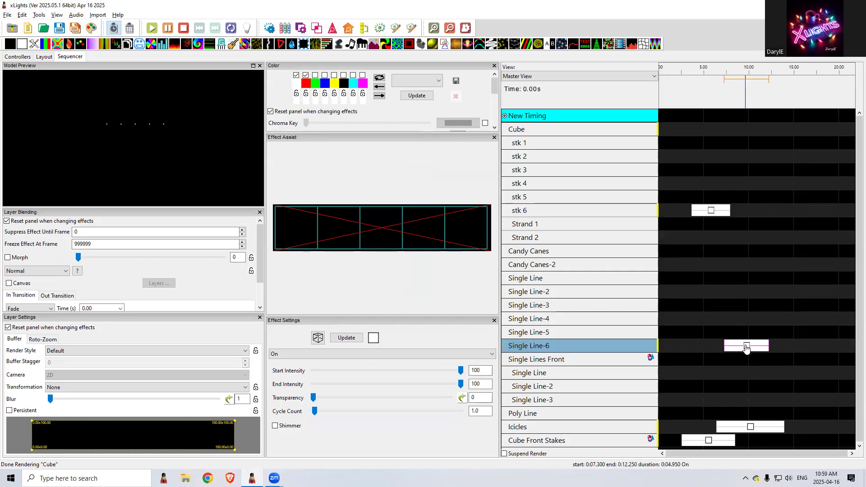
# Set the render style of the Cube Front Stakes effect to Default
pyautogui.click(708, 442)
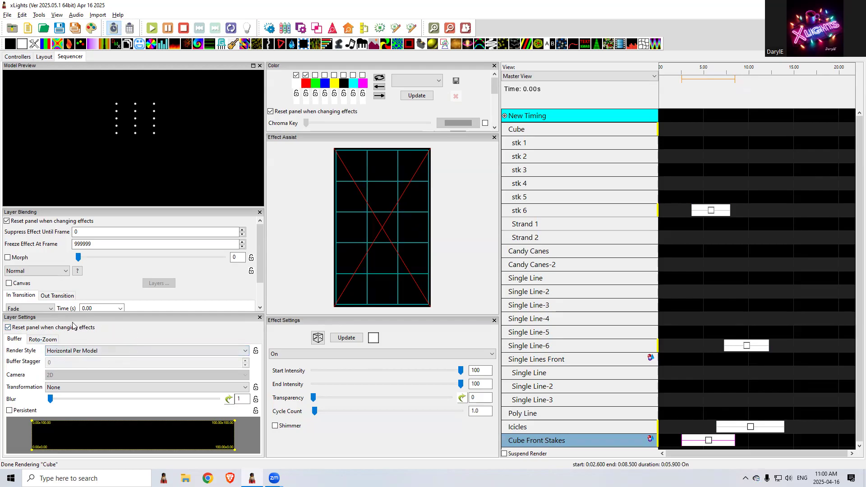
pyautogui.click(69, 354)
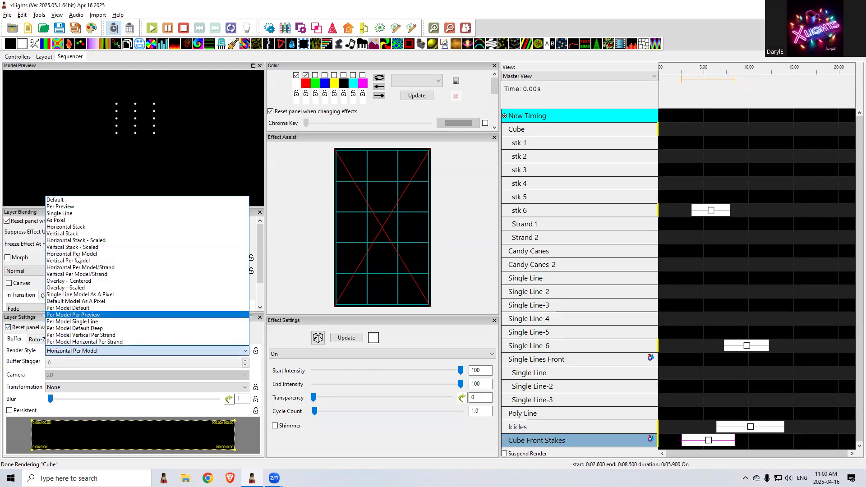
pyautogui.click(69, 200)
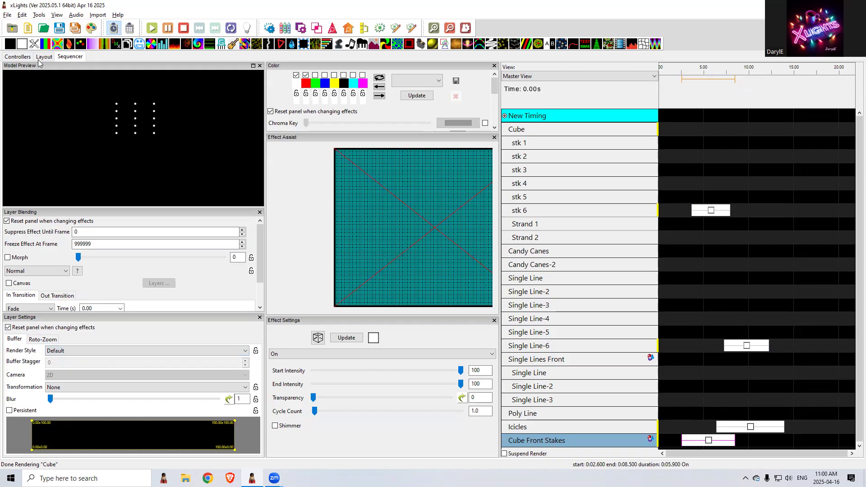
# Set the default layout mode of the Cube Front Stakes group to Horizontal Stack and check its effect's render buffer
pyautogui.click(44, 57)
pyautogui.click(45, 93)
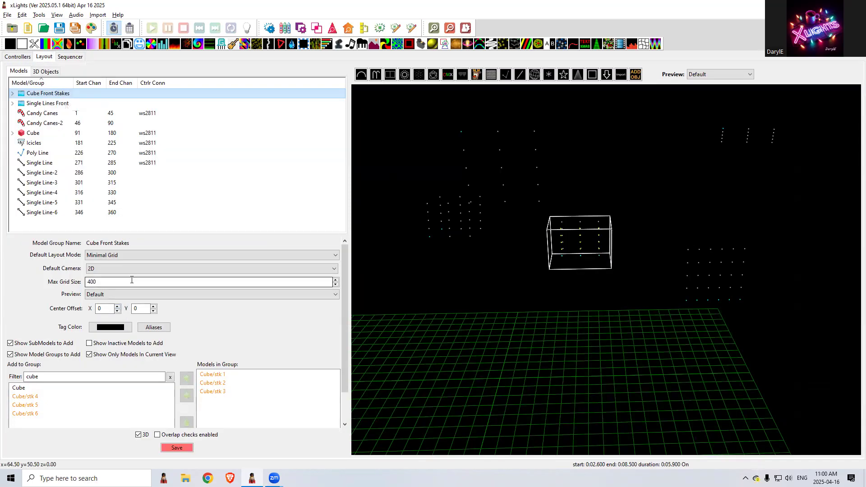
pyautogui.click(131, 255)
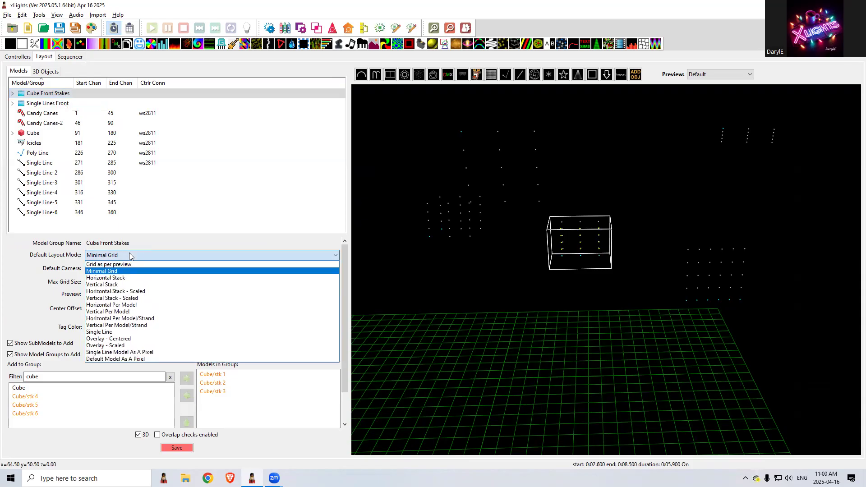
pyautogui.click(126, 279)
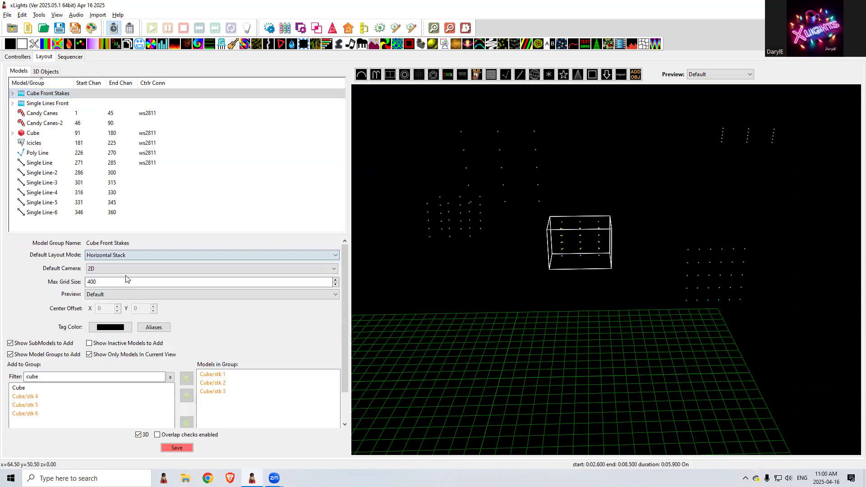
pyautogui.click(72, 57)
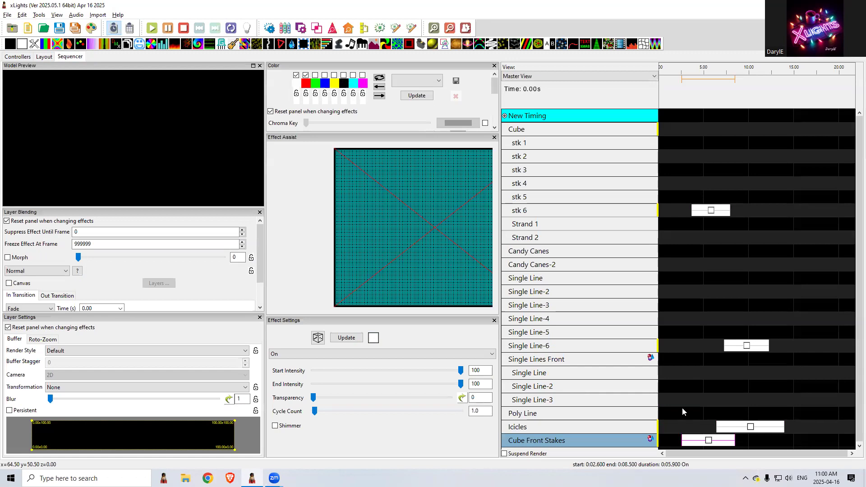
pyautogui.click(713, 399)
pyautogui.click(710, 442)
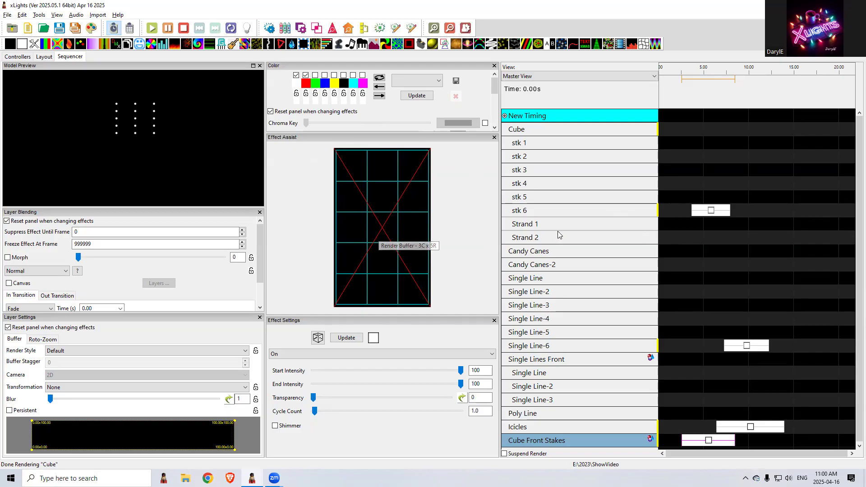
# Place a Bars effect on Single Line-2 from about 2.45 to 7.85 s, with direction Left and green and blue enabled
pyautogui.click(693, 290)
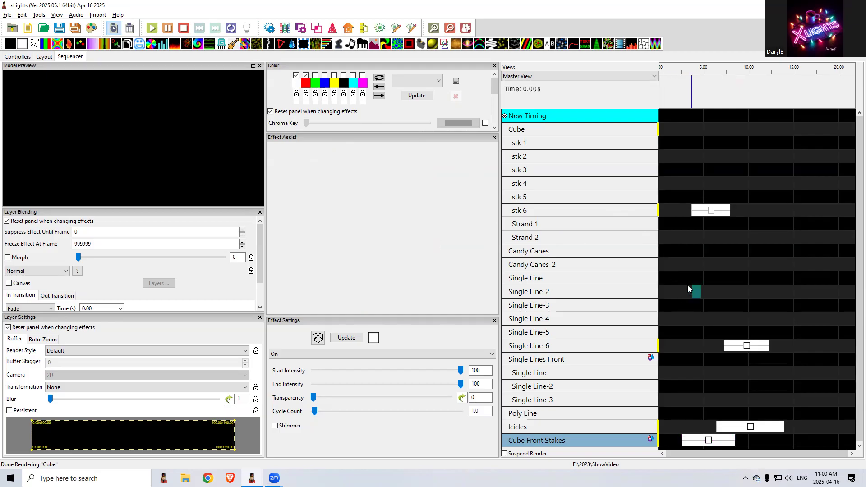
pyautogui.moveTo(47, 46); pyautogui.dragTo(690, 291)
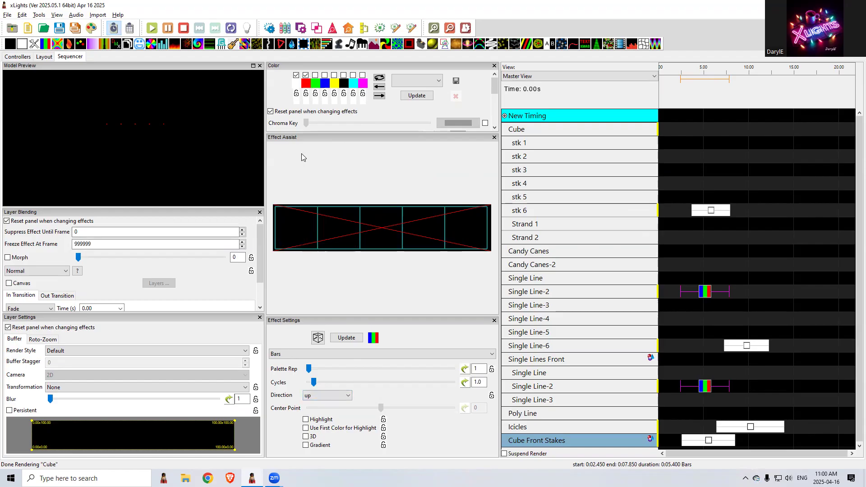
pyautogui.click(322, 400)
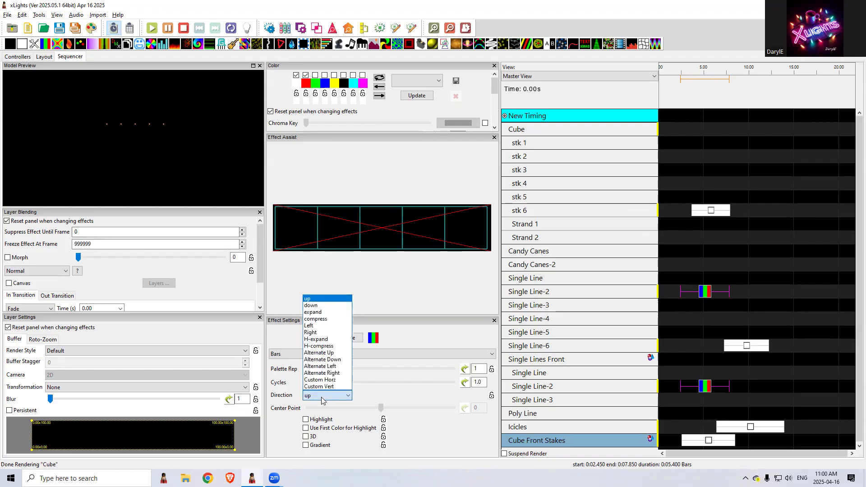
pyautogui.click(314, 326)
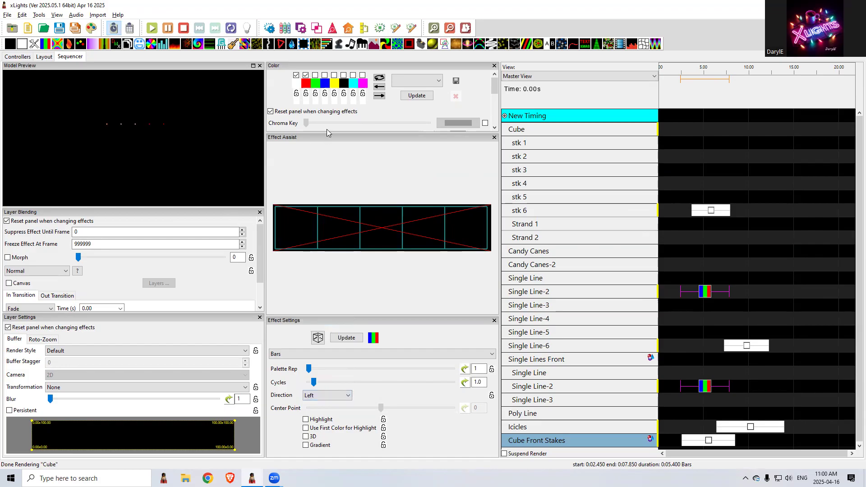
pyautogui.click(315, 75)
pyautogui.click(325, 76)
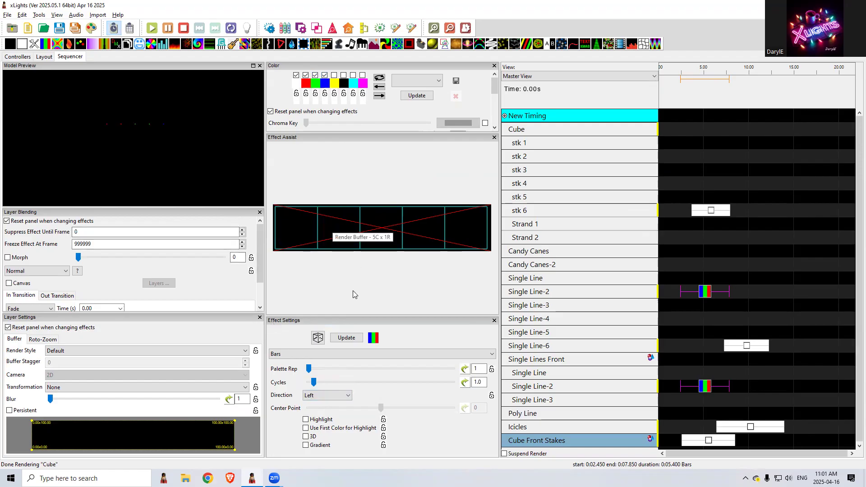
# Set the Single Line-2 Bars effect's direction to up and its buffer transformation to Rotate CC 90
pyautogui.click(320, 396)
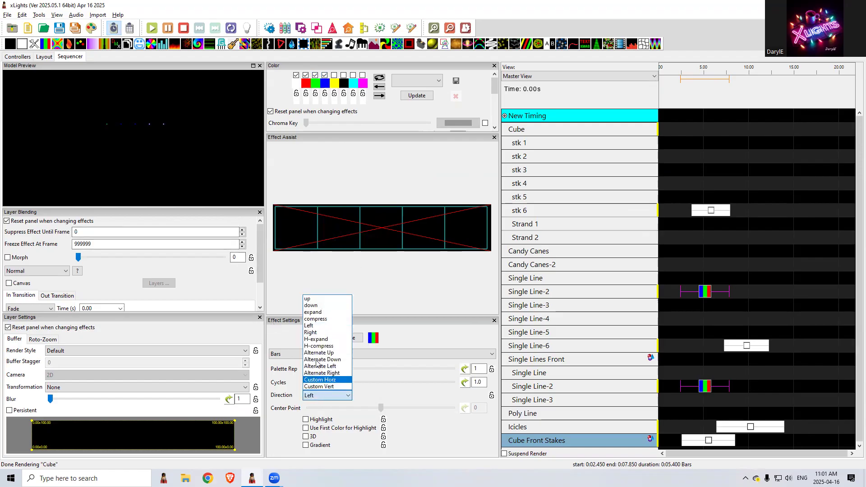
pyautogui.click(312, 300)
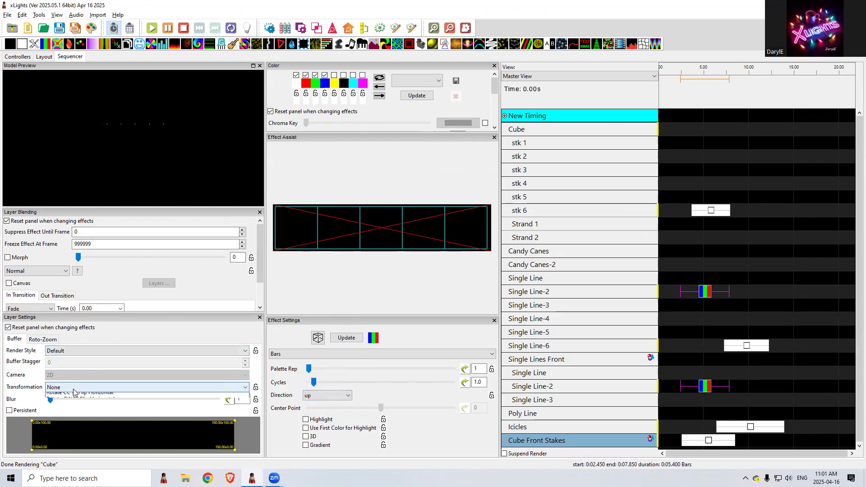
pyautogui.click(58, 387)
pyautogui.click(69, 400)
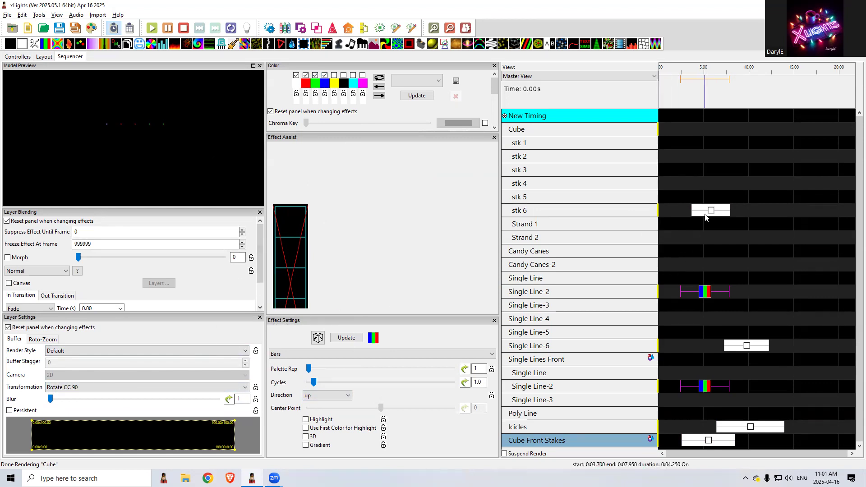
# Try the Rotate CC 90 transformation on the Cube Front Stakes effect and return it to None
pyautogui.click(707, 442)
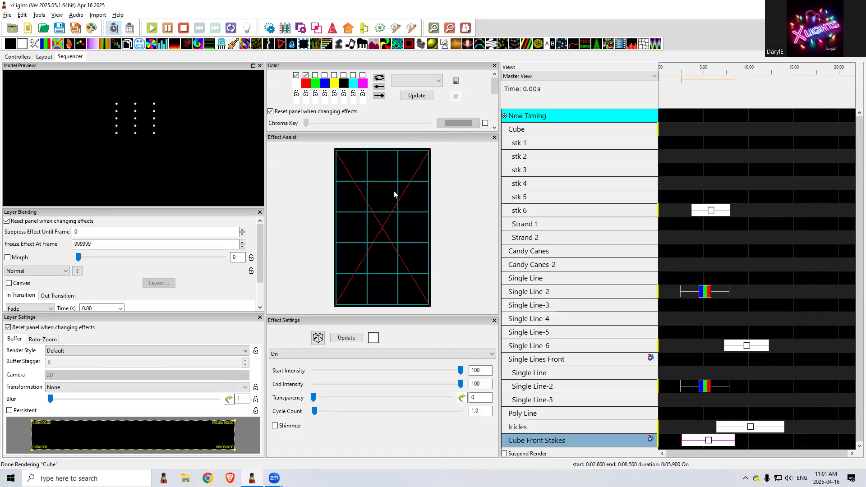
pyautogui.click(88, 387)
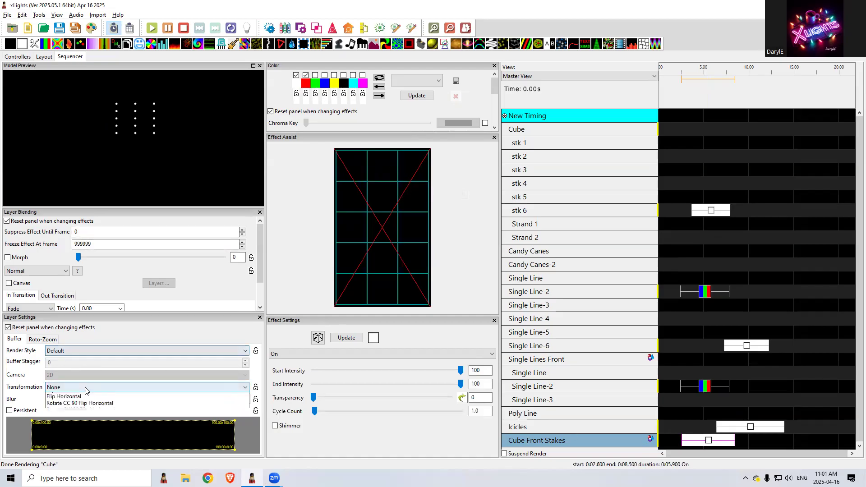
pyautogui.click(80, 403)
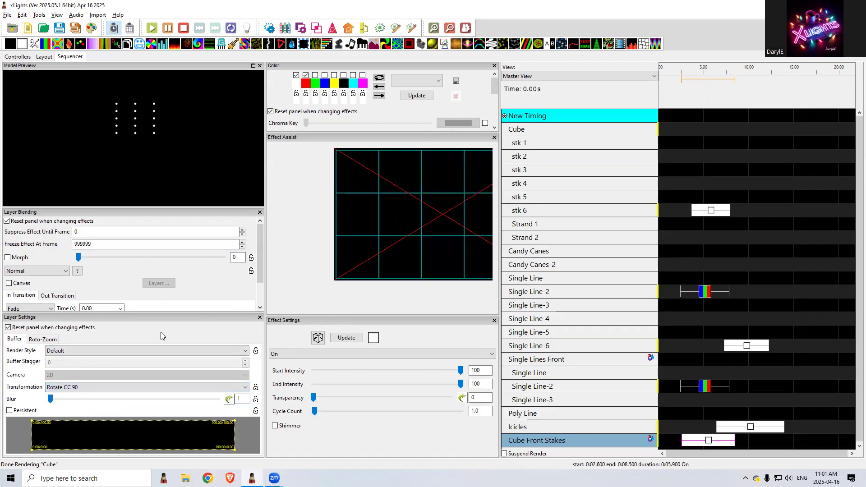
pyautogui.click(115, 387)
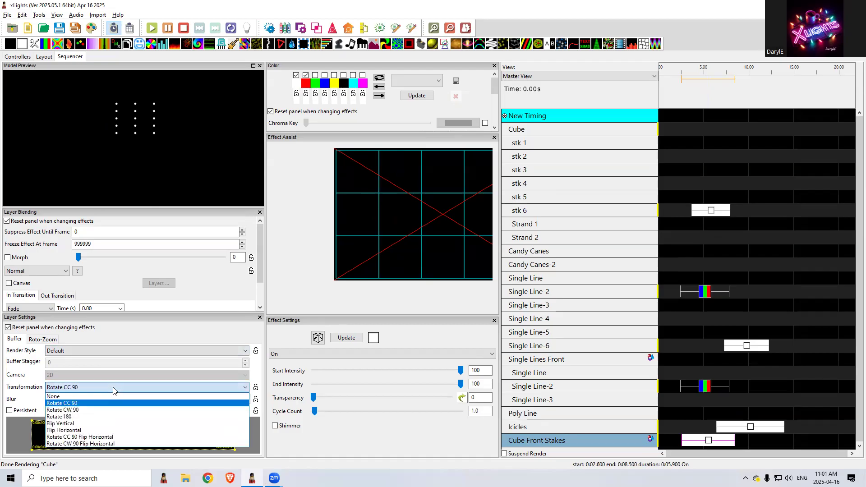
pyautogui.click(69, 397)
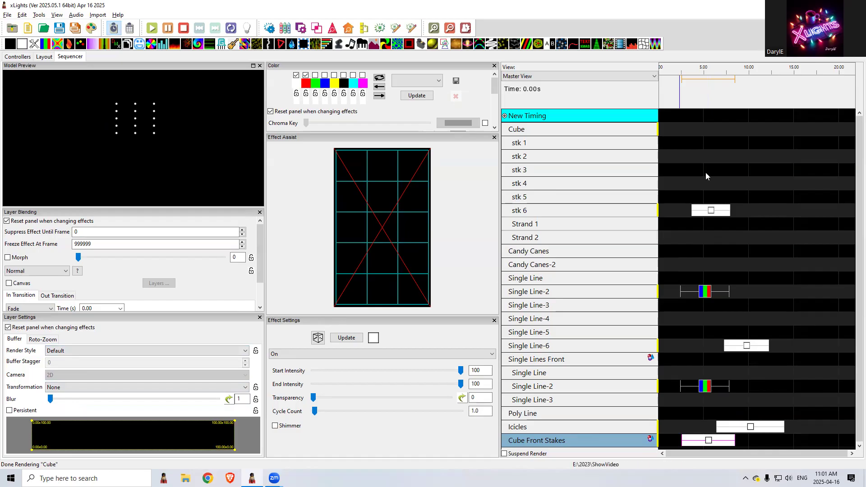
# Review the Cube Front Stakes group settings and compare the render buffers of the stk 6 and Cube Front Stakes effects
pyautogui.click(45, 56)
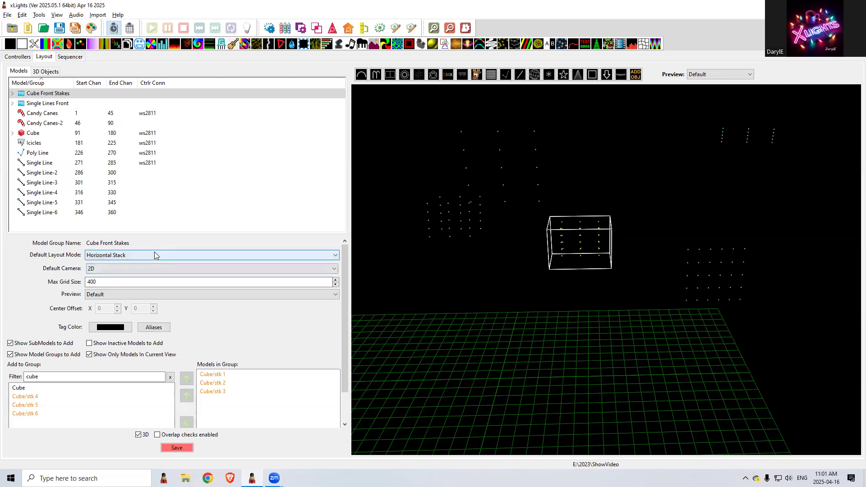
pyautogui.click(72, 58)
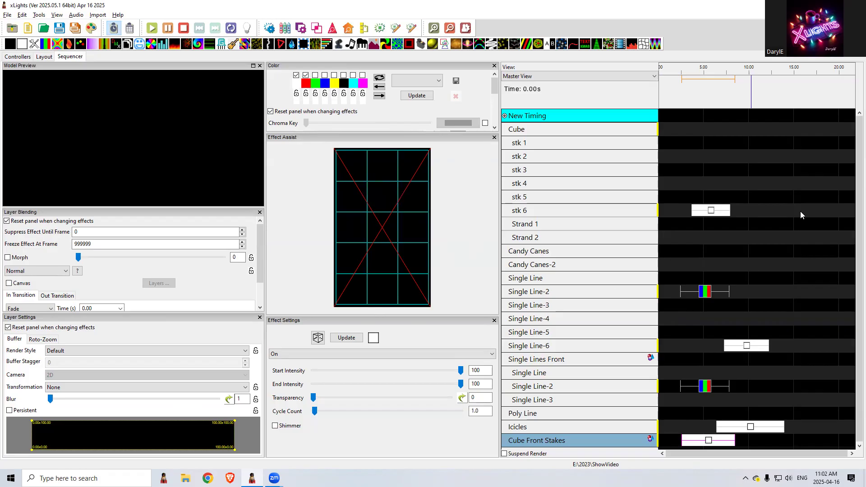
pyautogui.click(711, 211)
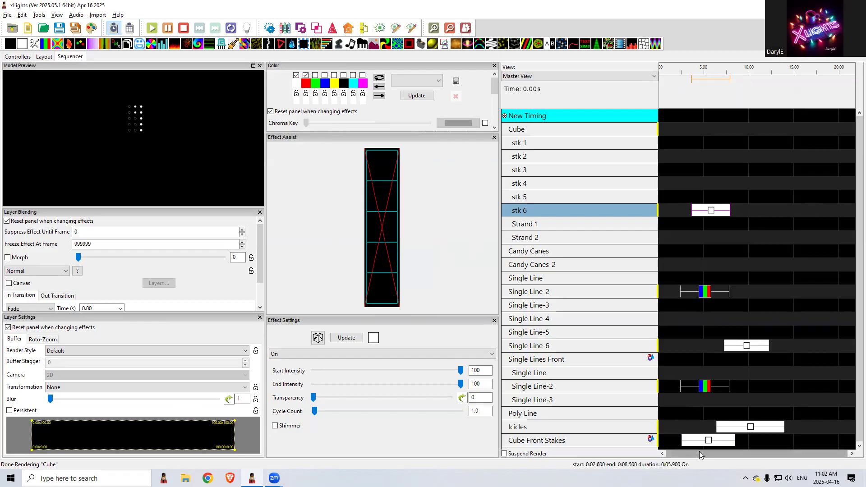
pyautogui.click(709, 442)
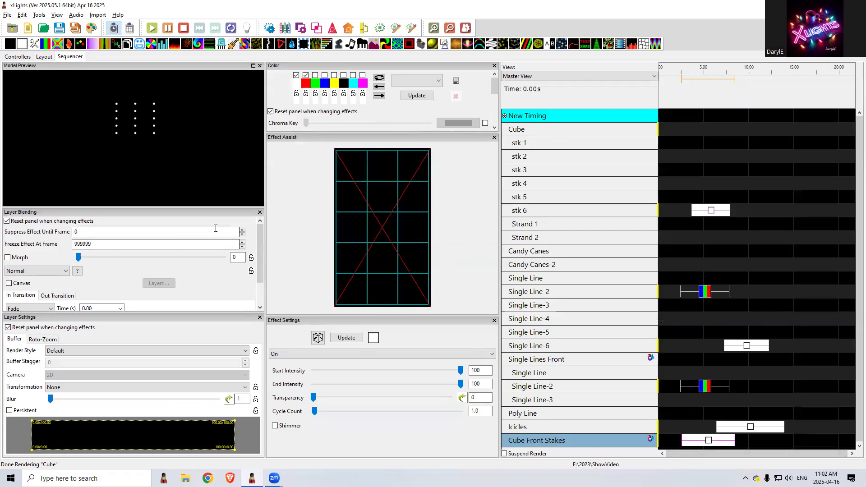
# Return the default layout mode of the Cube Front Stakes group to Minimal Grid and refresh the effect selection in the sequencer
pyautogui.click(43, 57)
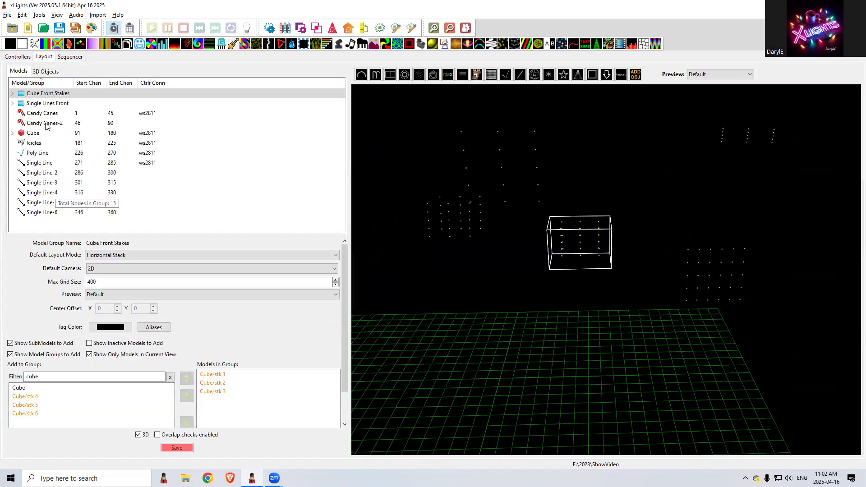
pyautogui.click(101, 255)
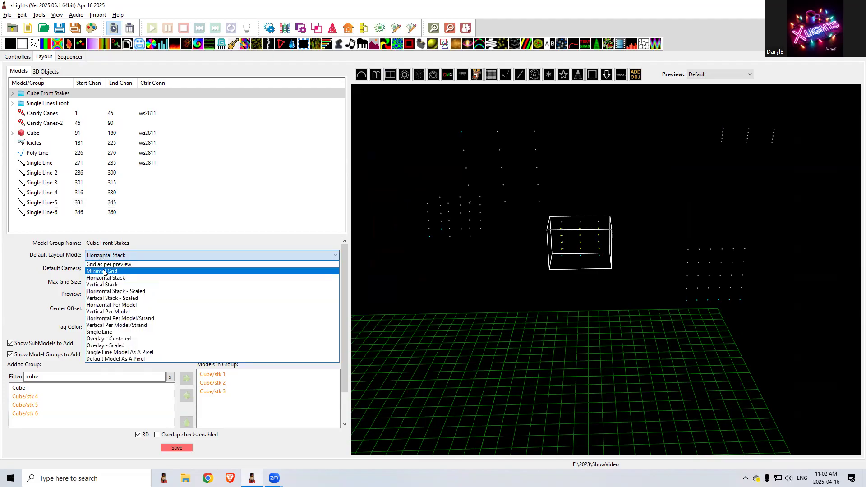
pyautogui.click(103, 271)
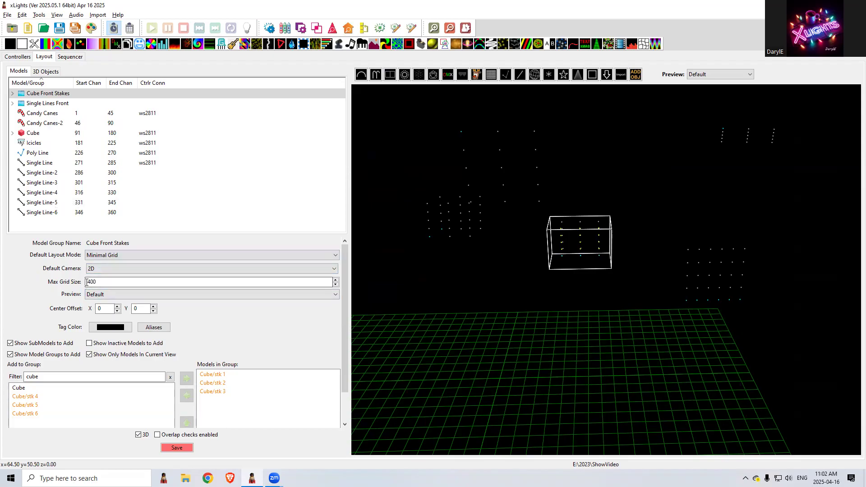
pyautogui.click(68, 59)
pyautogui.click(707, 444)
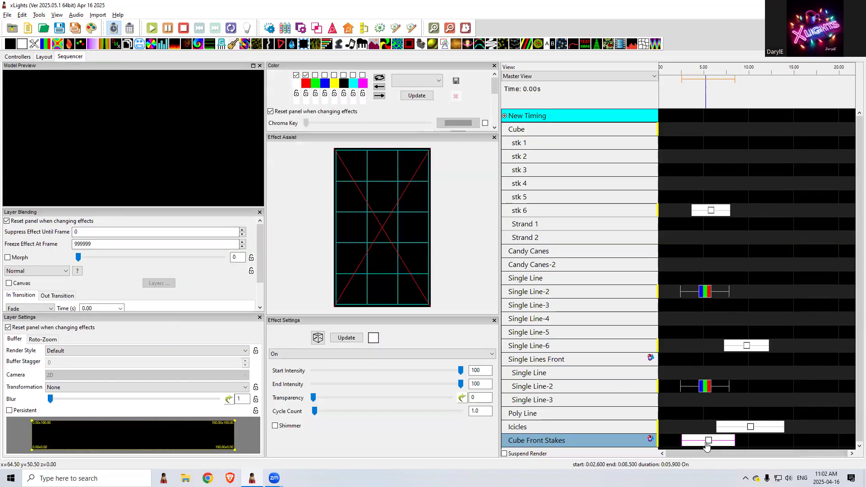
pyautogui.click(676, 398)
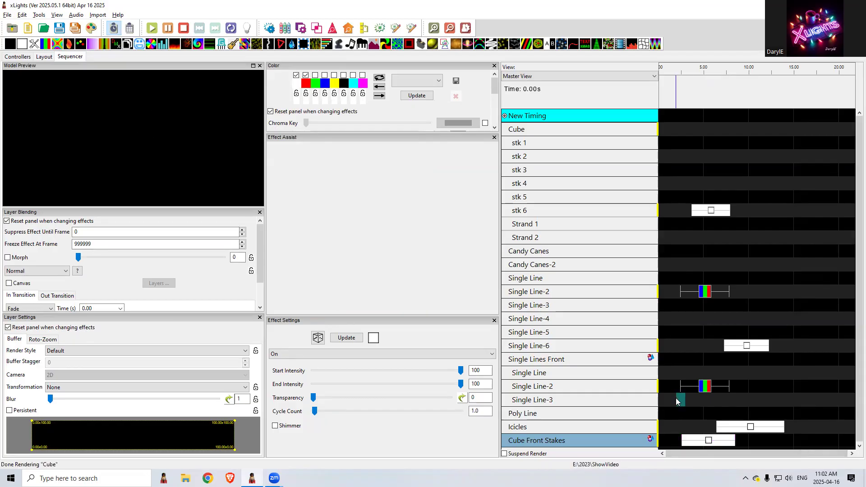
# Set the render style of the Cube Front Stakes effect to Horizontal Stack
pyautogui.click(707, 441)
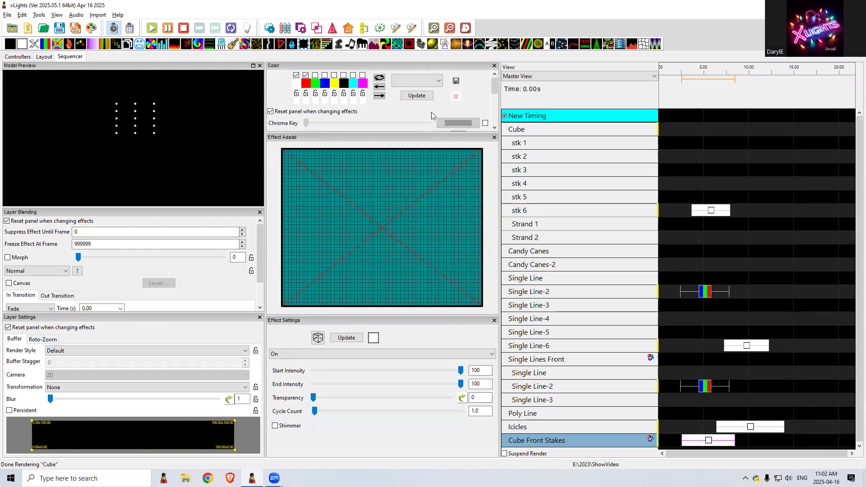
pyautogui.click(112, 350)
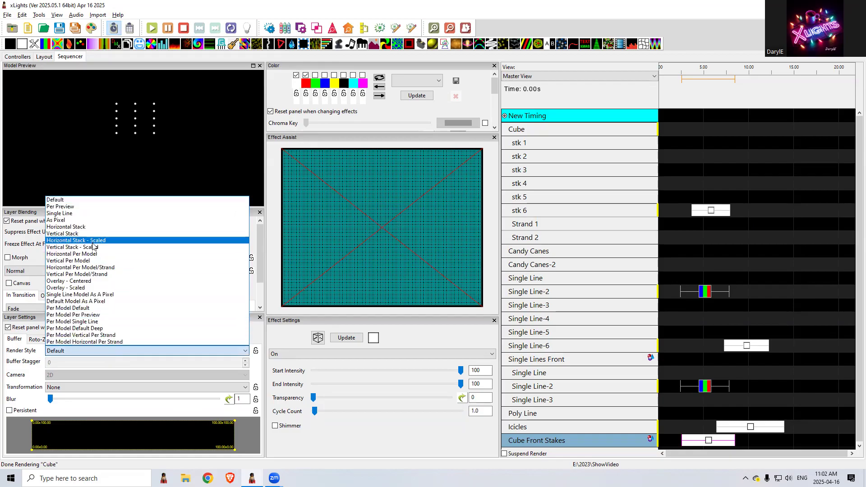
pyautogui.click(86, 227)
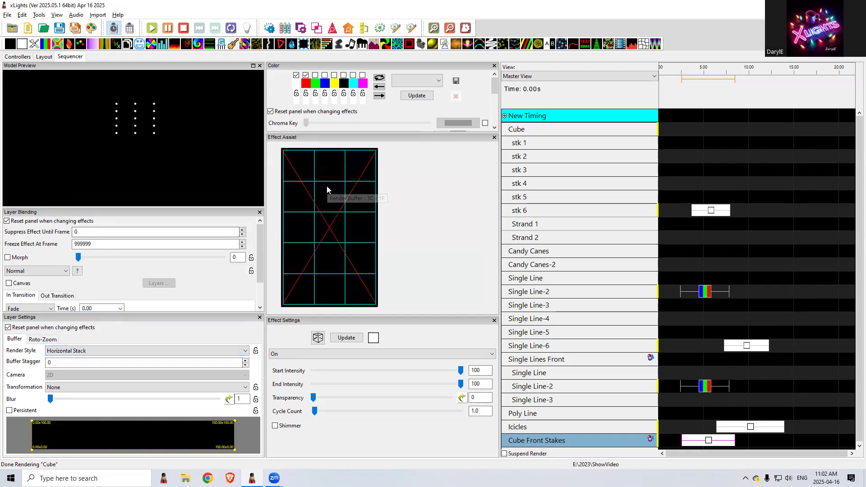